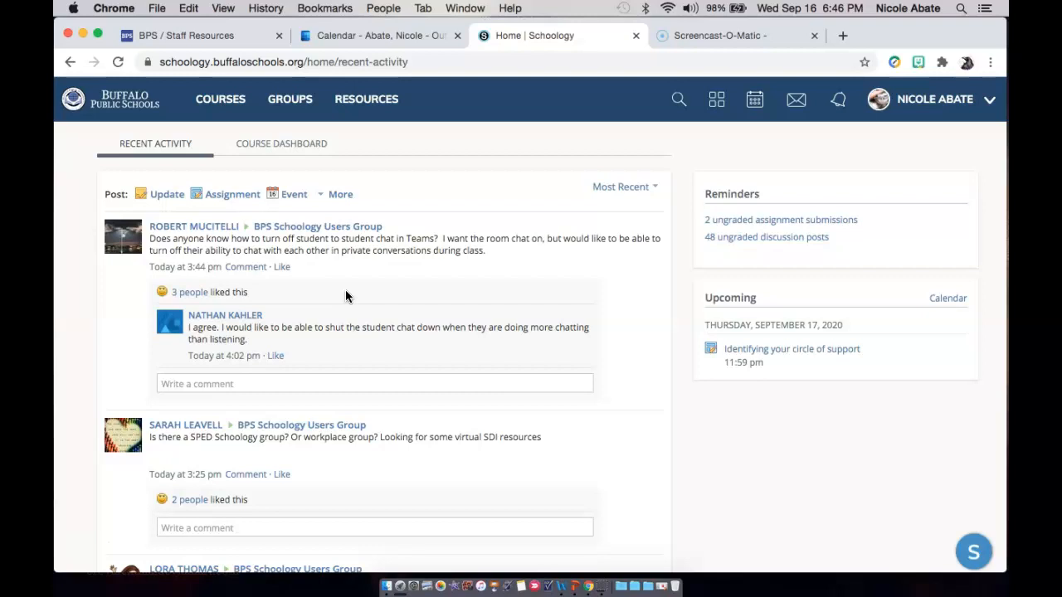
Open the course dashboard and look through the course tiles.
{"action": "left_click", "coordinate": [312, 145]}
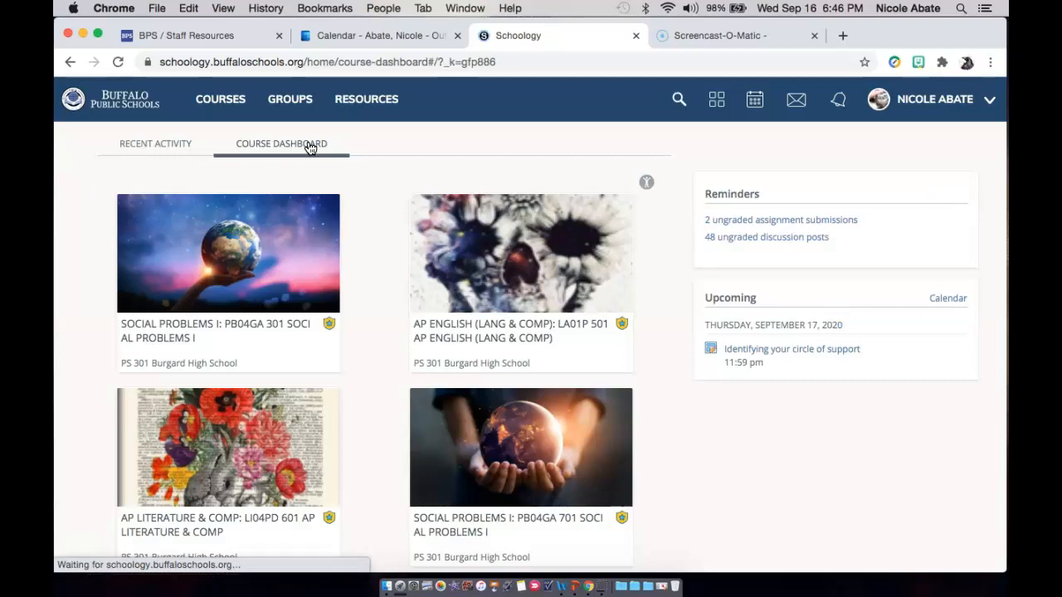
{"action": "scroll", "coordinate": [363, 332], "scroll_direction": "down", "scroll_amount": 3}
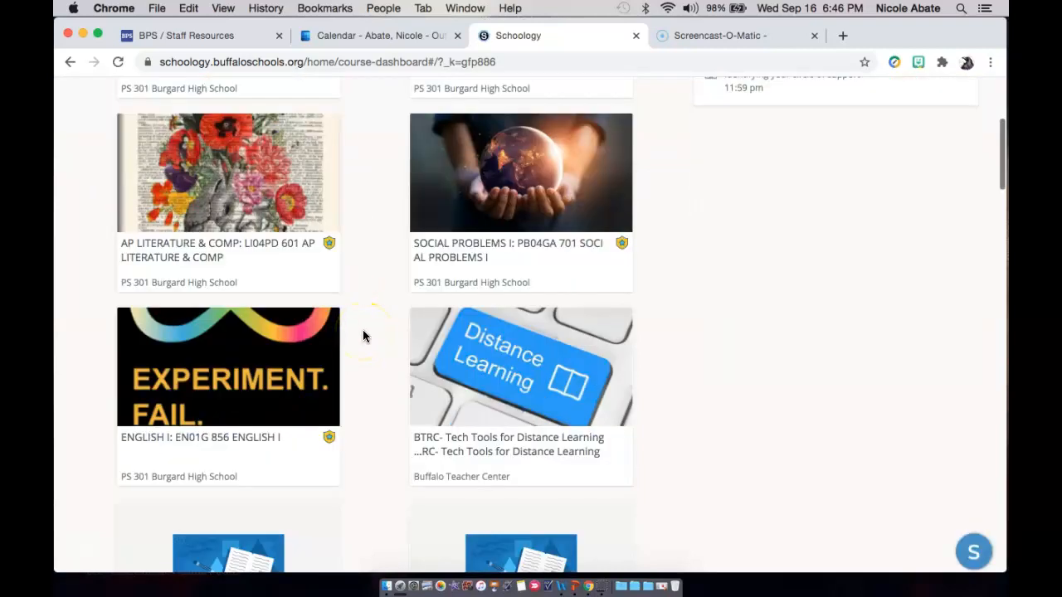
{"action": "scroll", "coordinate": [363, 332], "scroll_direction": "down", "scroll_amount": 2}
{"action": "scroll", "coordinate": [362, 332], "scroll_direction": "down", "scroll_amount": 2}
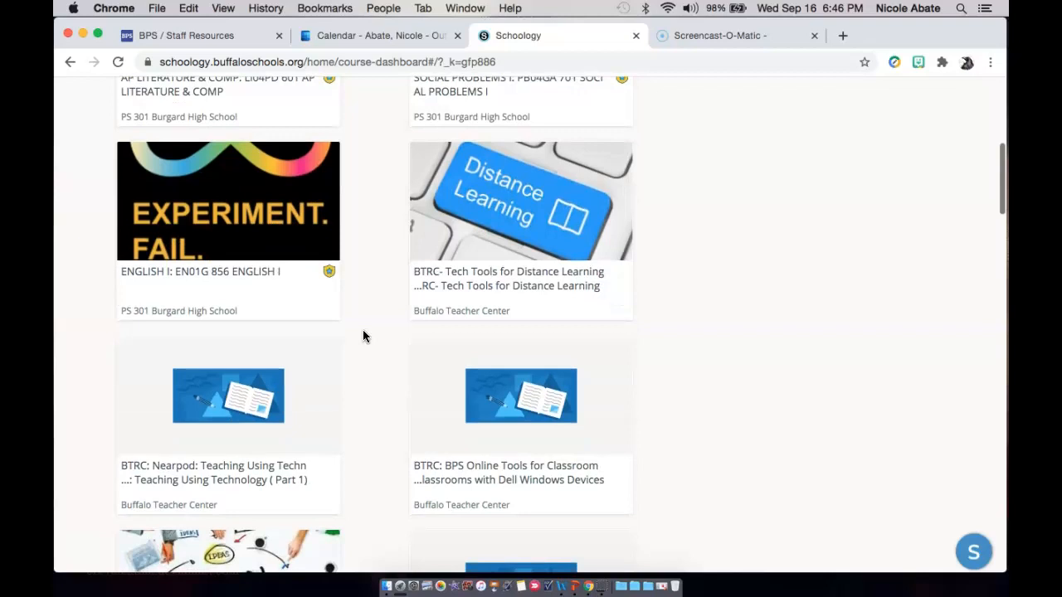
{"action": "scroll", "coordinate": [363, 331], "scroll_direction": "down", "scroll_amount": 3}
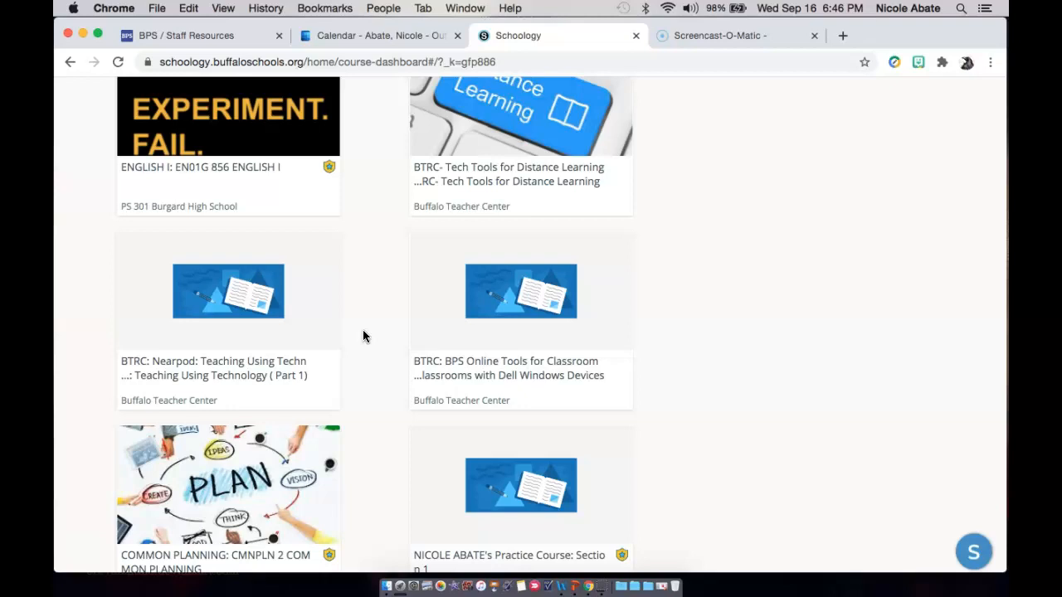
{"action": "scroll", "coordinate": [362, 335], "scroll_direction": "down", "scroll_amount": 5}
{"action": "scroll", "coordinate": [363, 336], "scroll_direction": "up", "scroll_amount": 10}
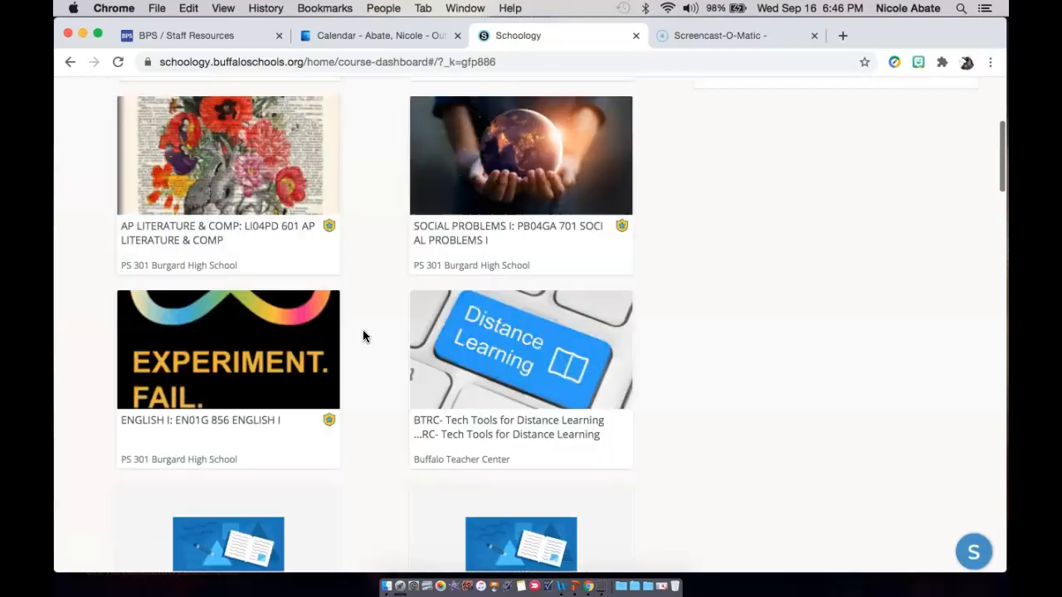
{"action": "scroll", "coordinate": [363, 336], "scroll_direction": "up", "scroll_amount": 5}
{"action": "scroll", "coordinate": [362, 336], "scroll_direction": "down", "scroll_amount": 1}
{"action": "left_click", "coordinate": [255, 252]}
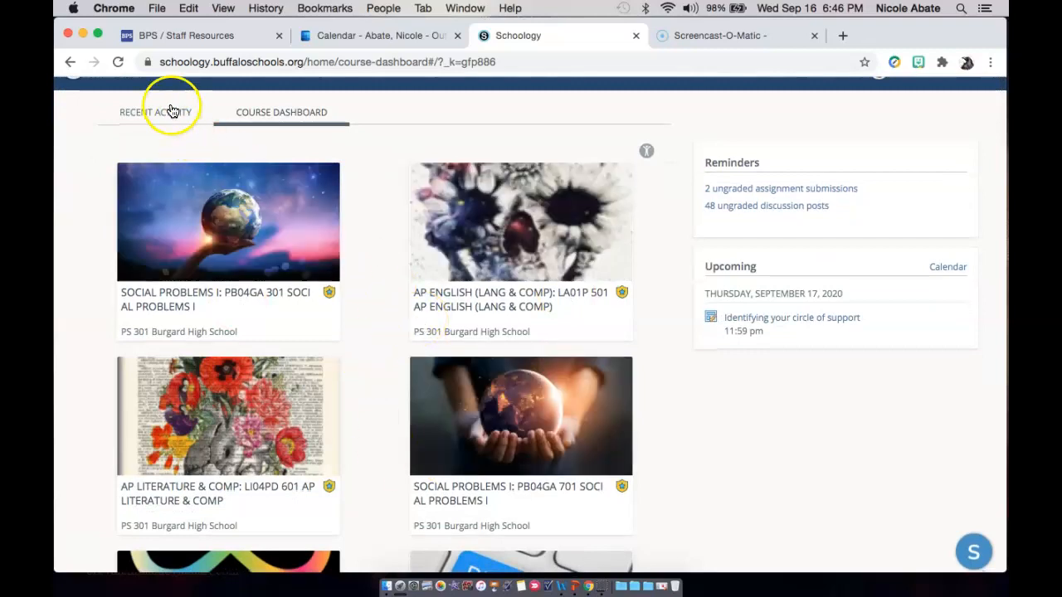
{"action": "scroll", "coordinate": [372, 213], "scroll_direction": "up", "scroll_amount": 1}
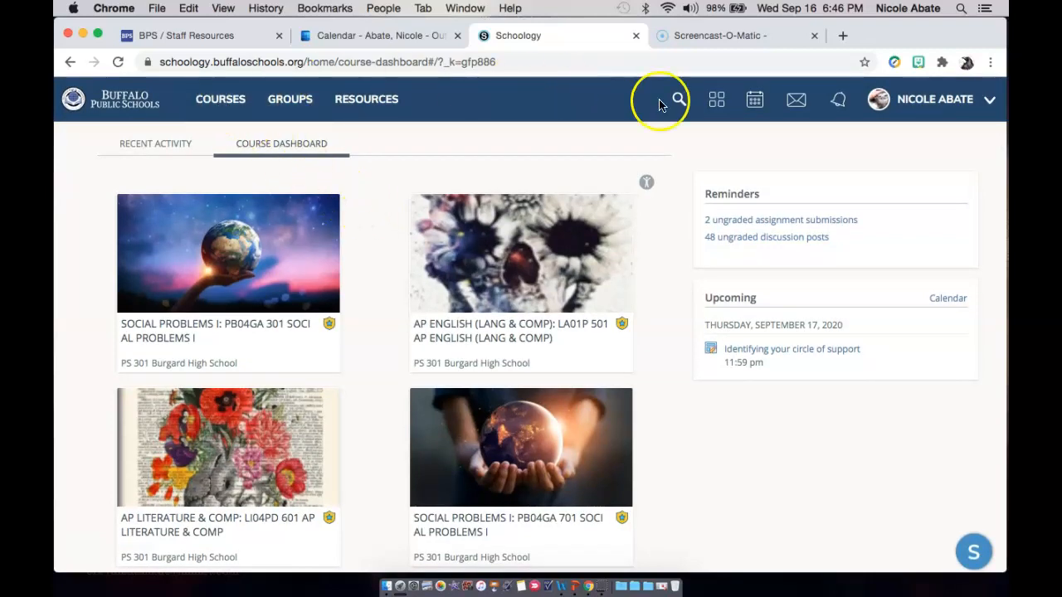
Display the overview of enrolled courses from the site navigation and look through it.
{"action": "left_click", "coordinate": [224, 109]}
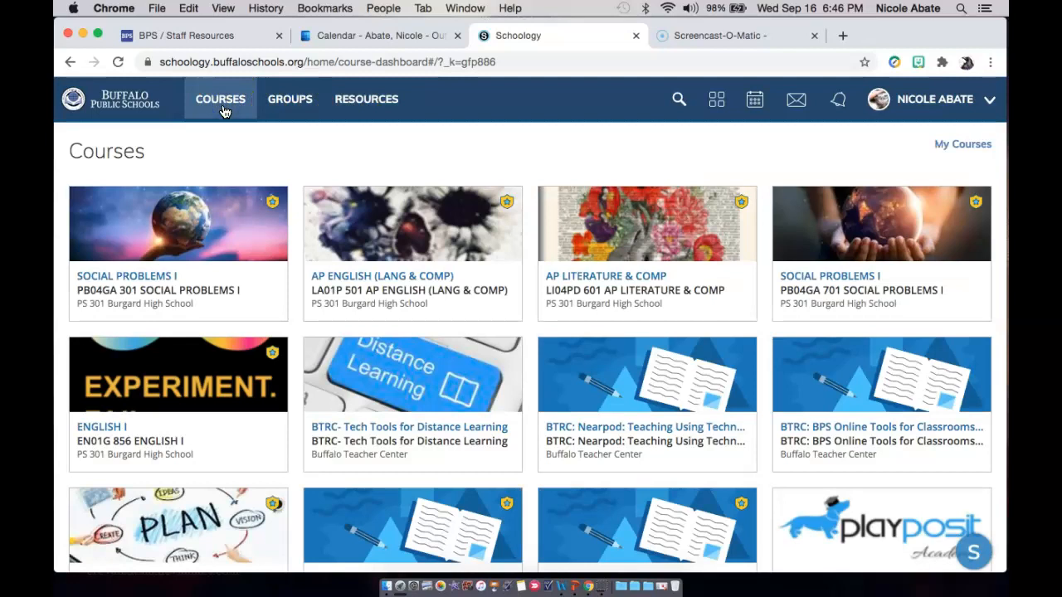
{"action": "scroll", "coordinate": [375, 368], "scroll_direction": "down", "scroll_amount": 3}
{"action": "scroll", "coordinate": [375, 367], "scroll_direction": "up", "scroll_amount": 3}
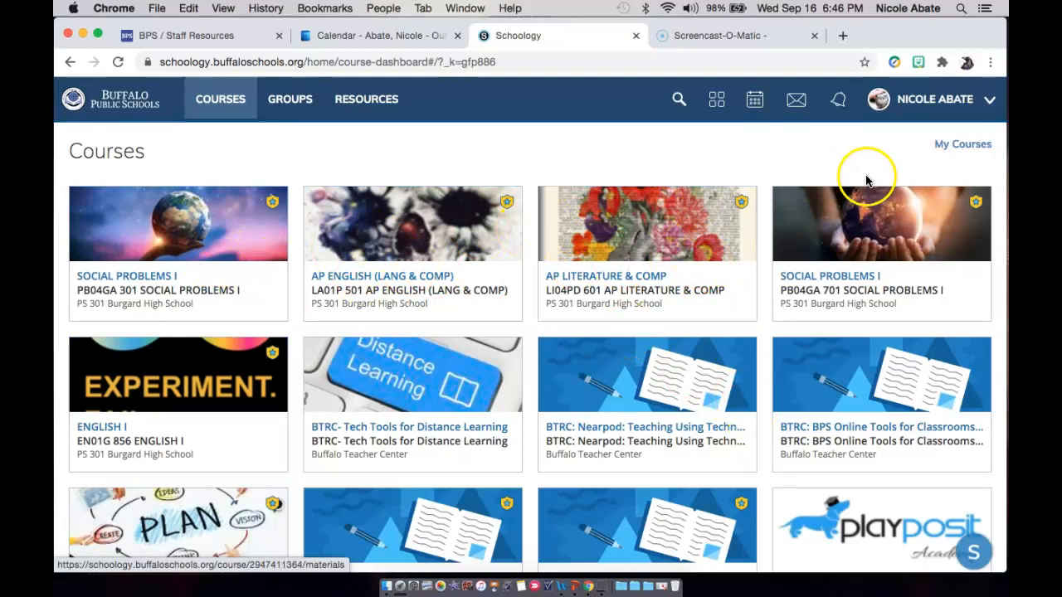
Open the full My Courses page and review the current courses and their sections.
{"action": "left_click", "coordinate": [954, 150]}
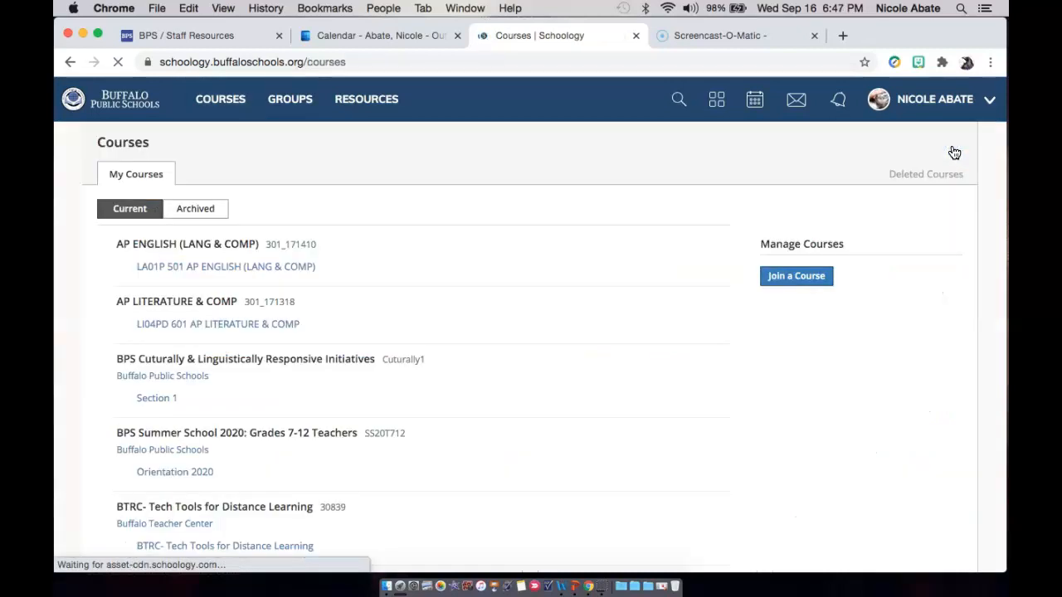
{"action": "scroll", "coordinate": [516, 394], "scroll_direction": "down", "scroll_amount": 10}
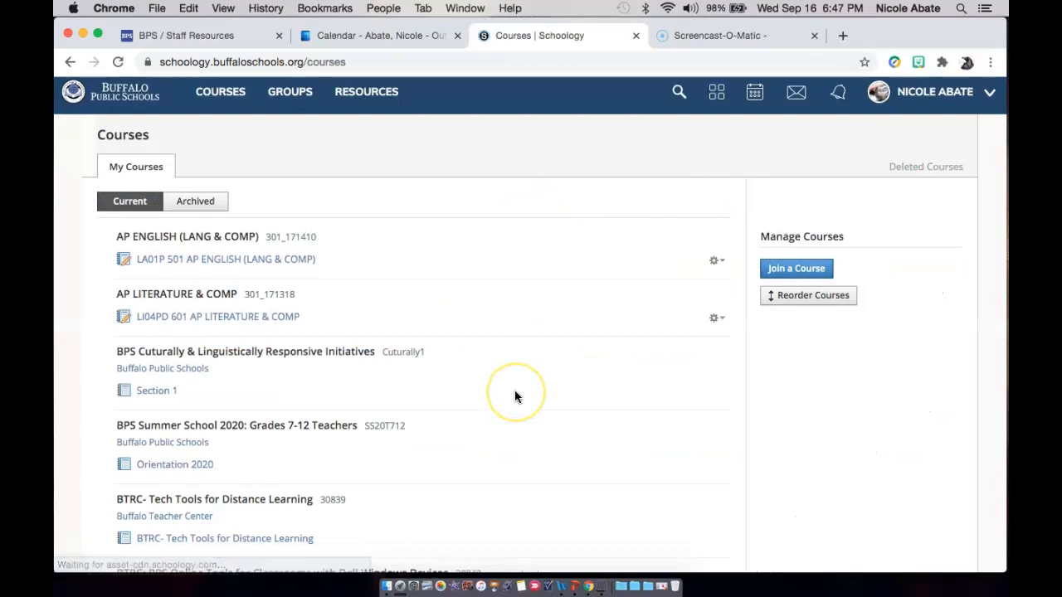
{"action": "scroll", "coordinate": [514, 396], "scroll_direction": "down", "scroll_amount": 15}
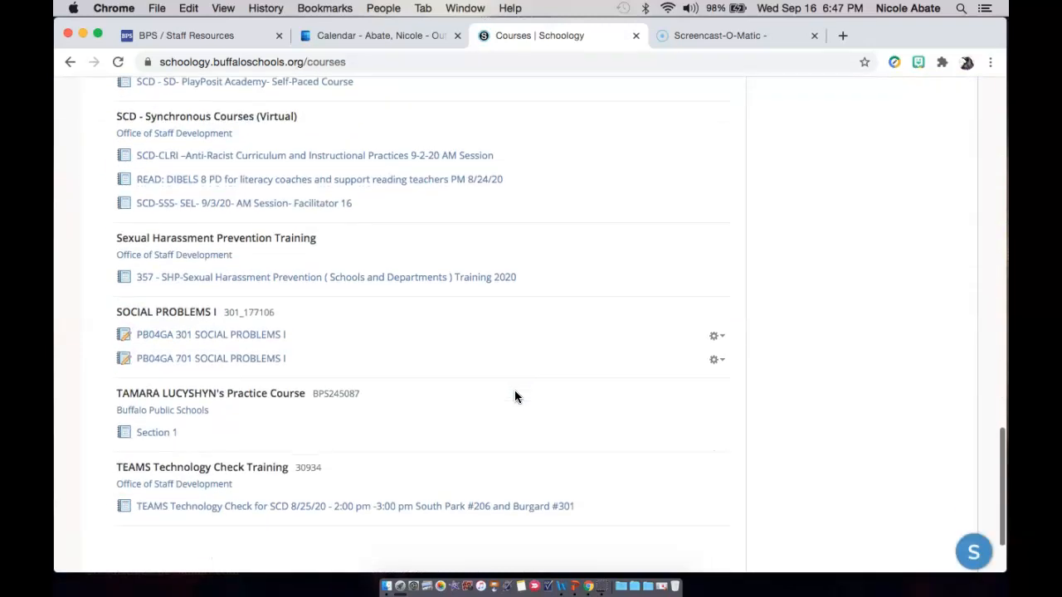
{"action": "scroll", "coordinate": [514, 397], "scroll_direction": "up", "scroll_amount": 20}
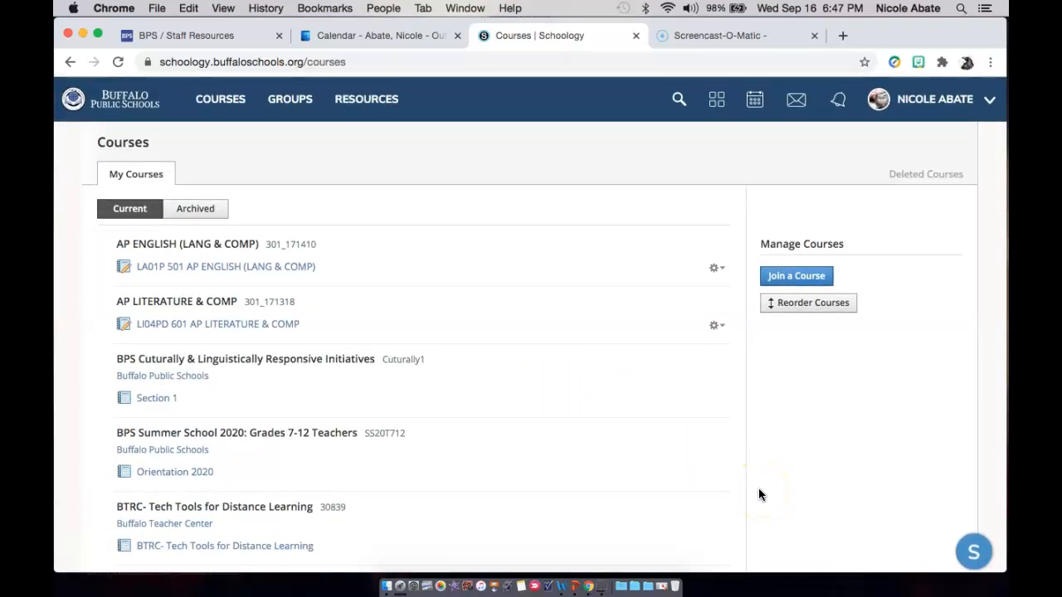
Open the Reorder Courses list, review the courses above and below the dropdown cutoff line, and close it.
{"action": "left_click", "coordinate": [813, 303]}
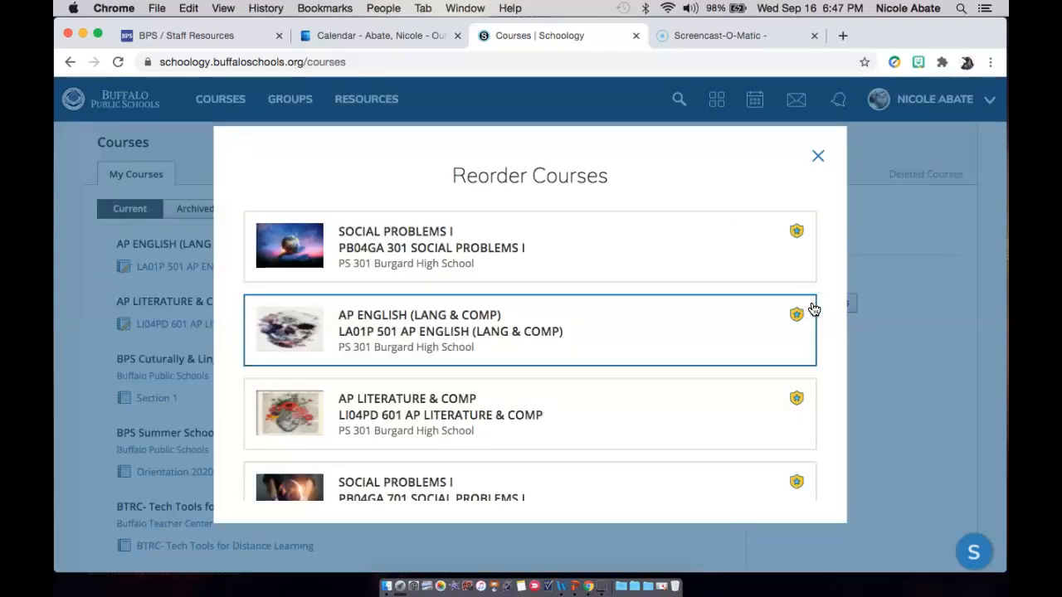
{"action": "mouse_move", "coordinate": [645, 334]}
{"action": "left_mouse_down"}
{"action": "mouse_move", "coordinate": [642, 248]}
{"action": "mouse_move", "coordinate": [640, 323]}
{"action": "left_mouse_up"}
{"action": "scroll", "coordinate": [639, 322], "scroll_direction": "down", "scroll_amount": 2}
{"action": "scroll", "coordinate": [640, 322], "scroll_direction": "up", "scroll_amount": 2}
{"action": "scroll", "coordinate": [623, 297], "scroll_direction": "down", "scroll_amount": 5}
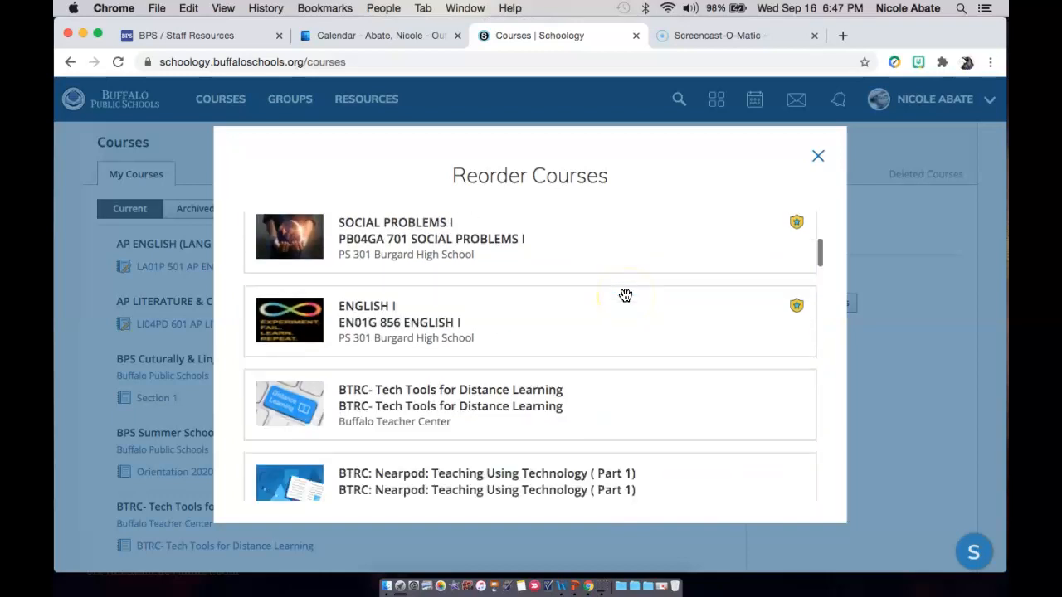
{"action": "scroll", "coordinate": [625, 295], "scroll_direction": "down", "scroll_amount": 8}
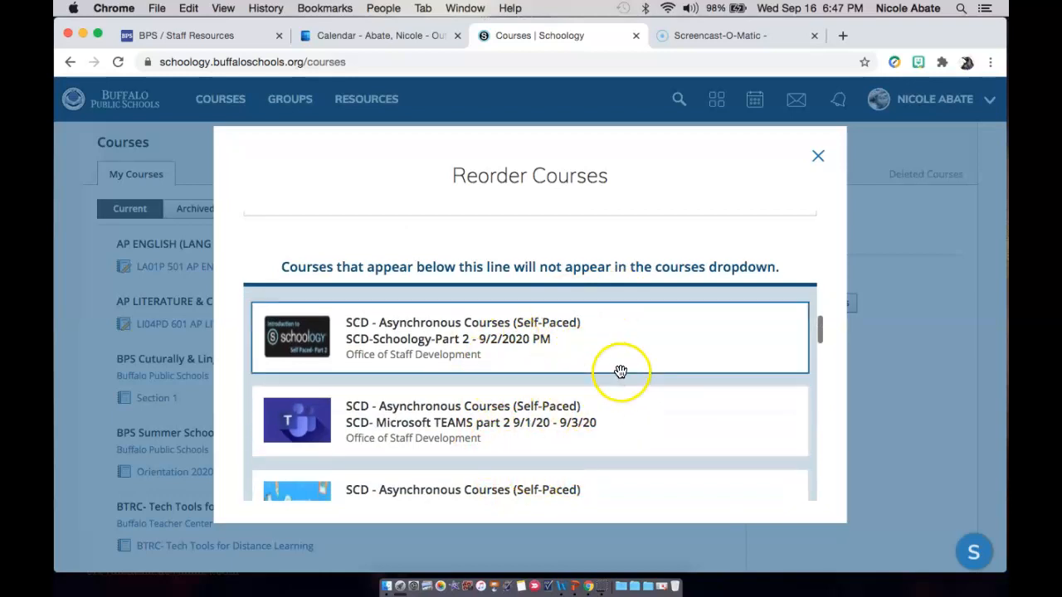
{"action": "scroll", "coordinate": [620, 371], "scroll_direction": "up", "scroll_amount": 10}
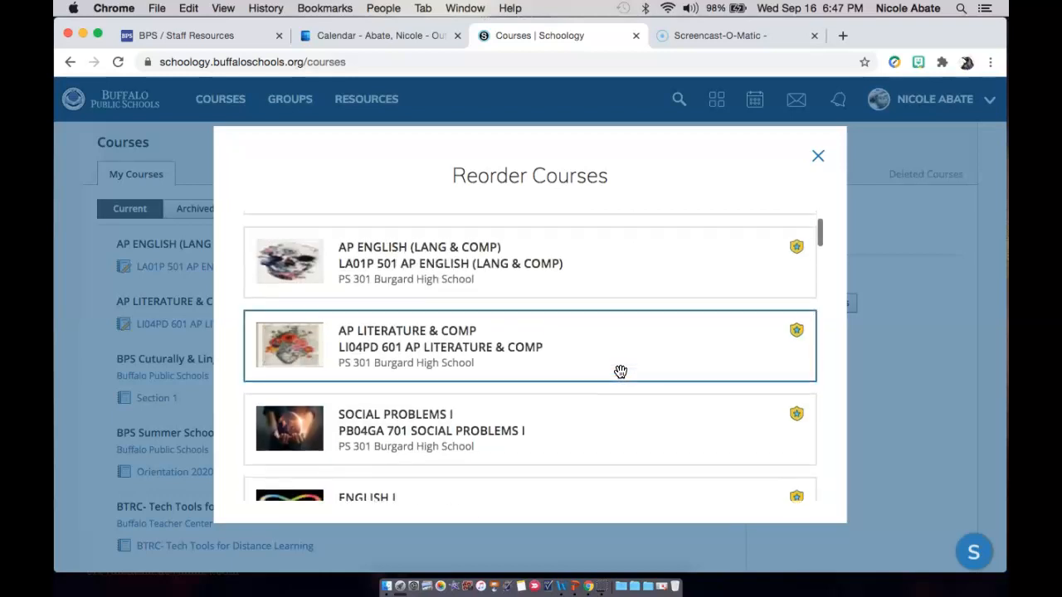
{"action": "left_click", "coordinate": [818, 156]}
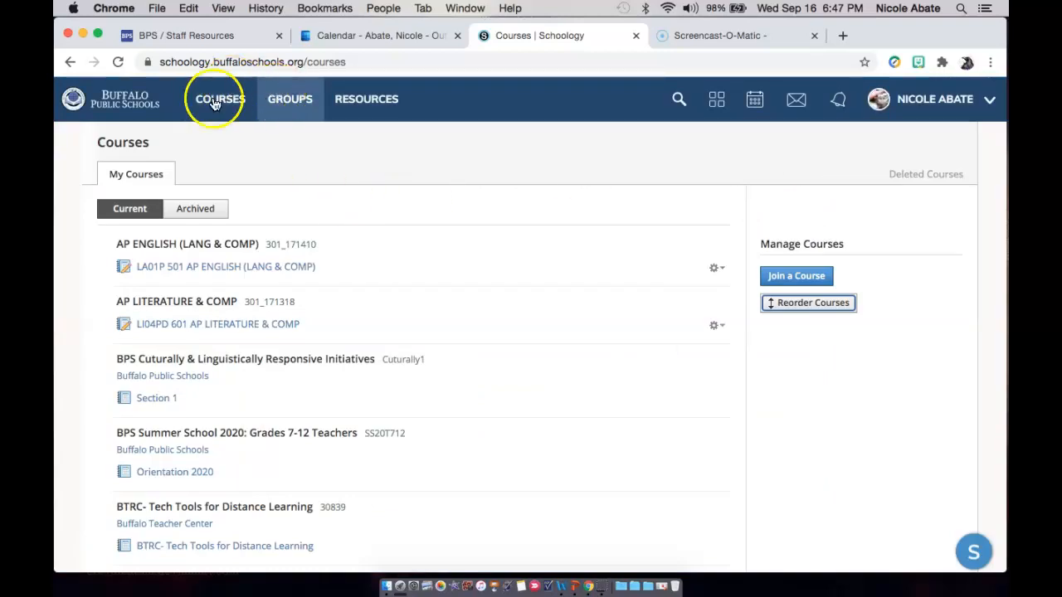
Return to the home page and check the upcoming assignments beside the course dashboard.
{"action": "left_click", "coordinate": [126, 105]}
{"action": "left_click", "coordinate": [290, 102]}
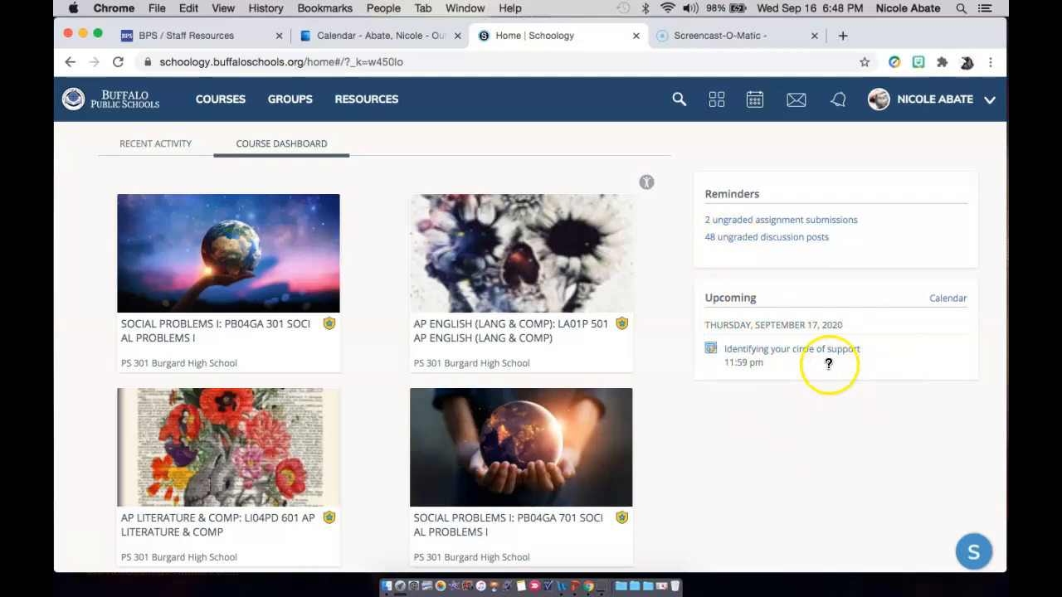
{"action": "mouse_move", "coordinate": [827, 362]}
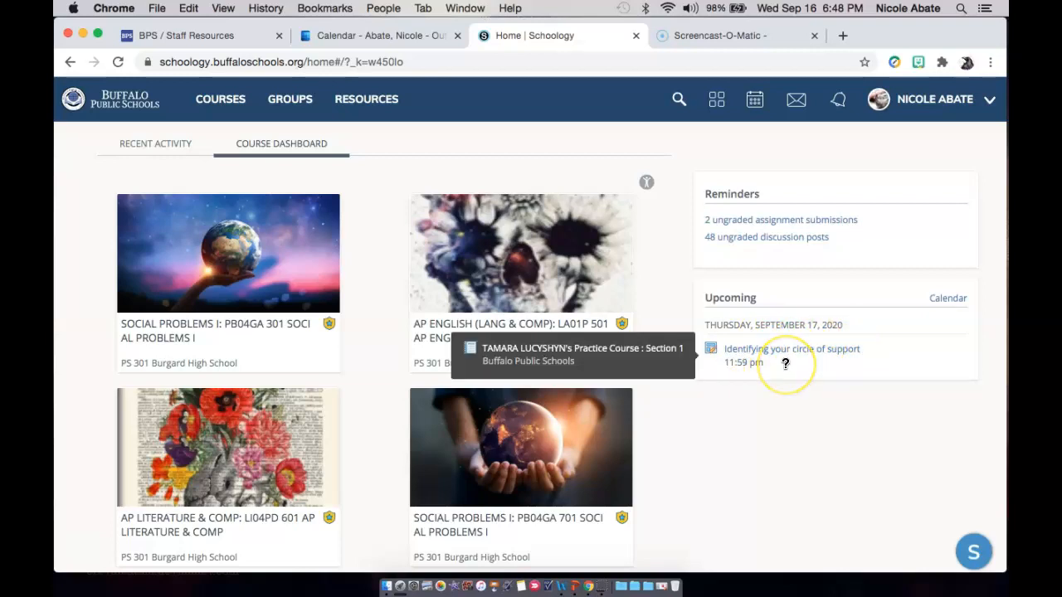
Display the joined groups and look through them, from BPS Schoology Users Group to PS 301 Staff Group.
{"action": "left_click", "coordinate": [291, 99]}
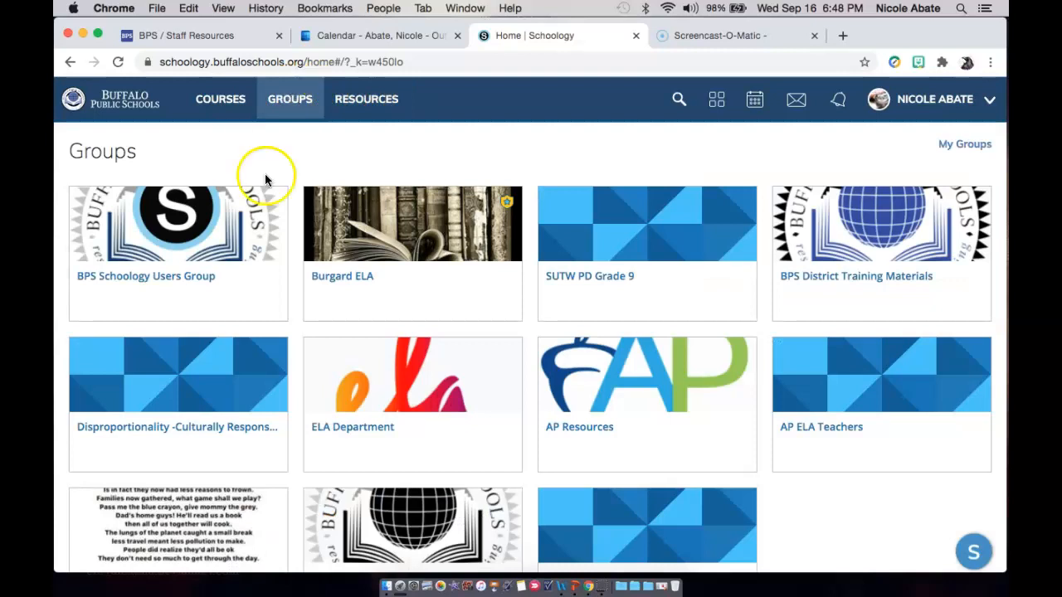
{"action": "scroll", "coordinate": [593, 390], "scroll_direction": "down", "scroll_amount": 3}
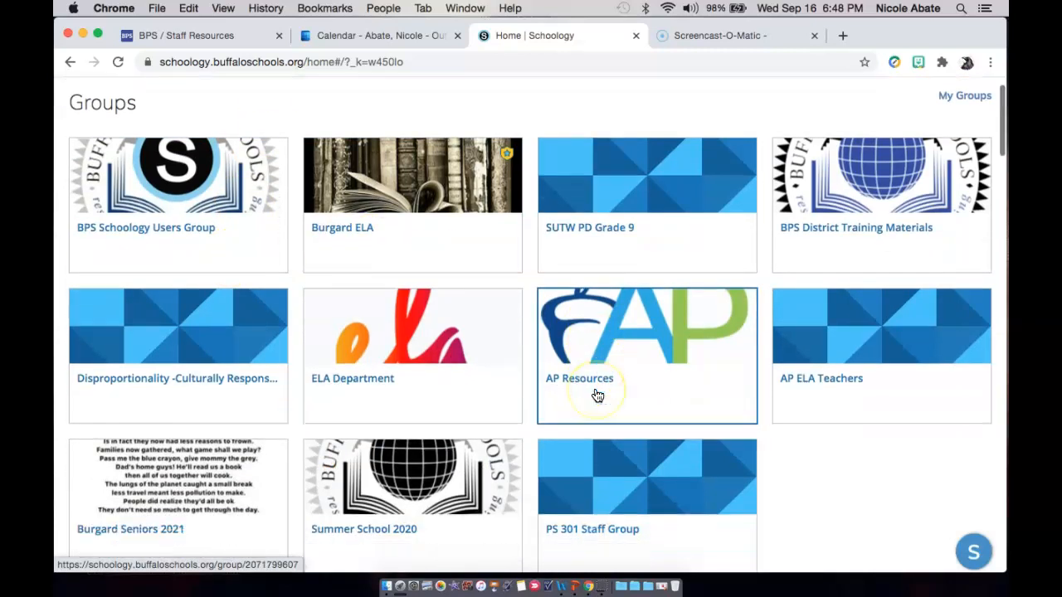
{"action": "left_click", "coordinate": [797, 406]}
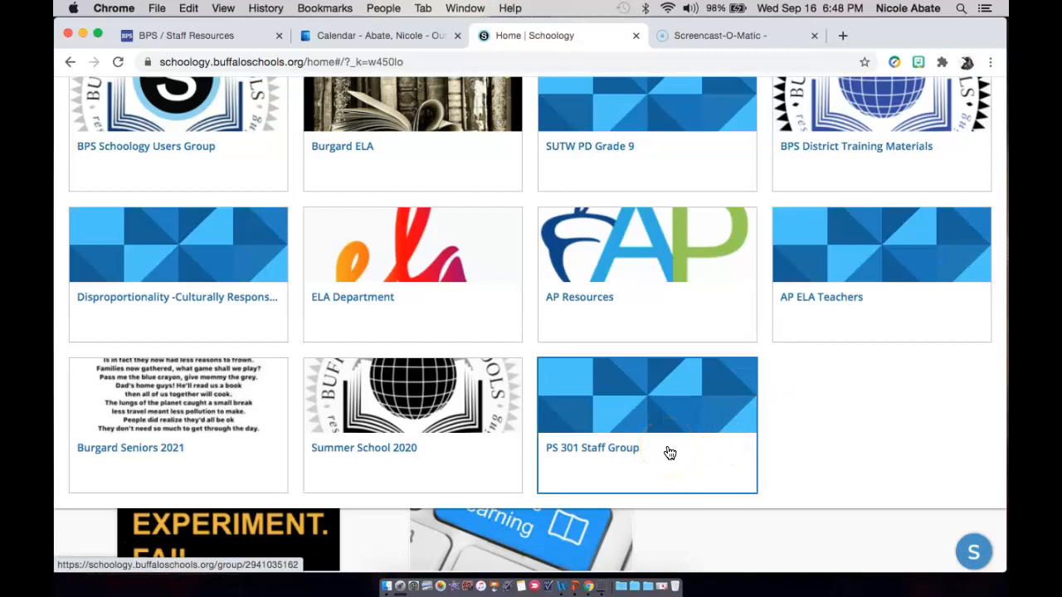
{"action": "left_click", "coordinate": [791, 419]}
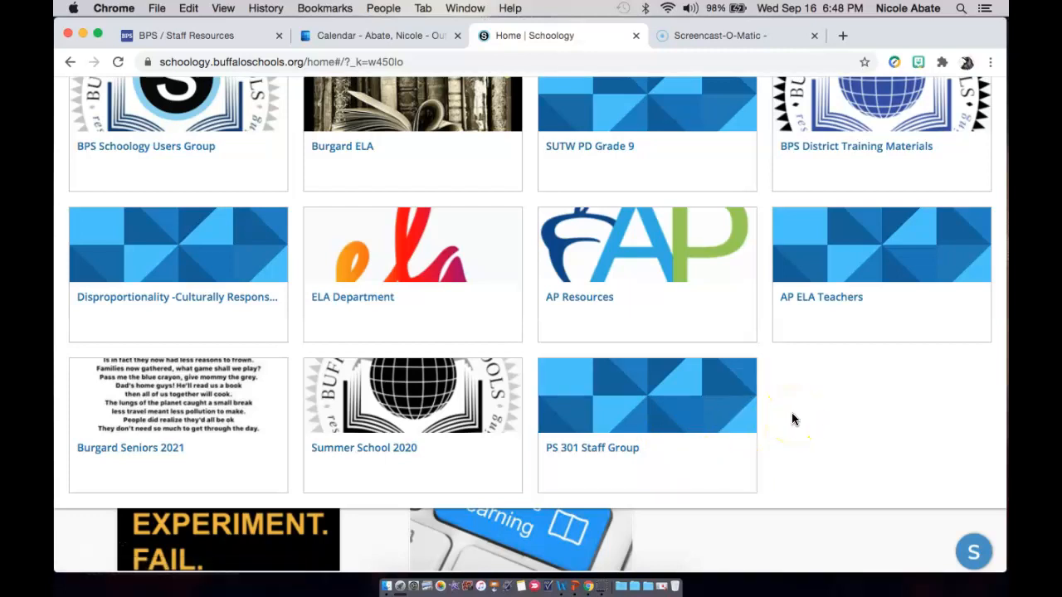
{"action": "scroll", "coordinate": [791, 419], "scroll_direction": "up", "scroll_amount": 2}
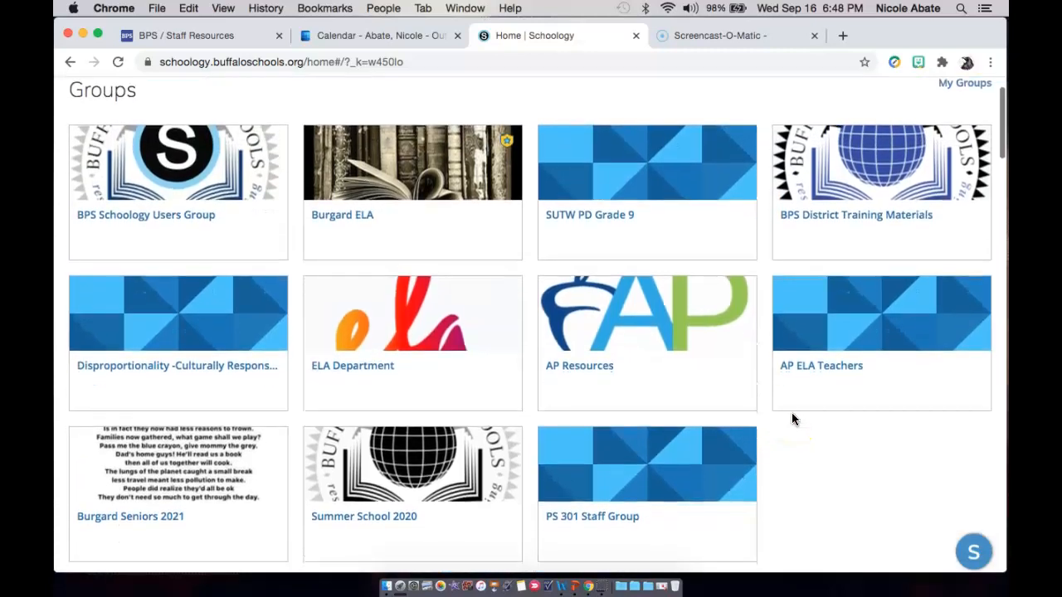
{"action": "scroll", "coordinate": [791, 412], "scroll_direction": "down", "scroll_amount": 1}
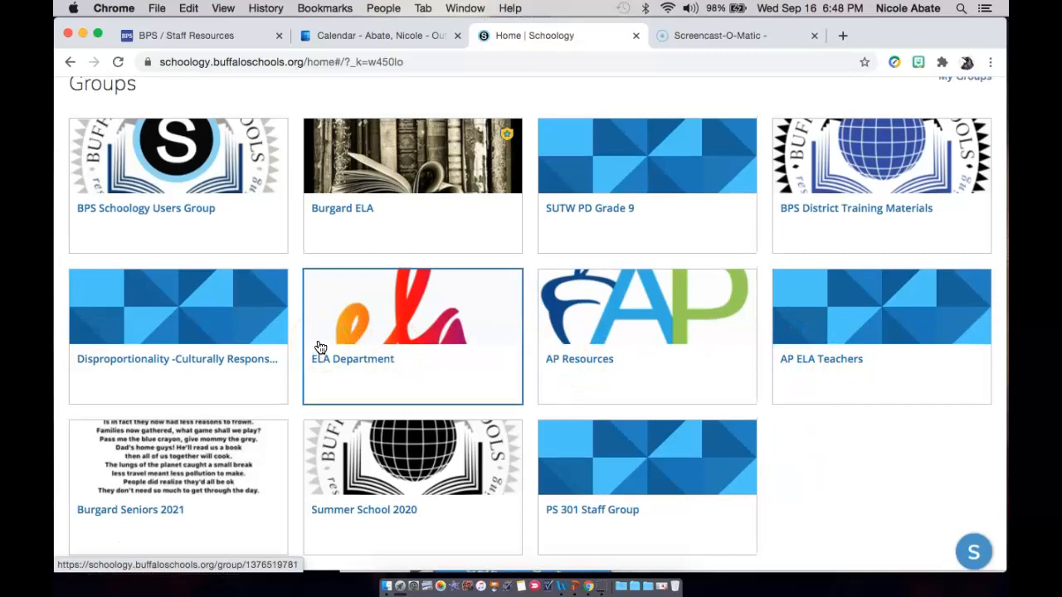
{"action": "scroll", "coordinate": [318, 344], "scroll_direction": "up", "scroll_amount": 3}
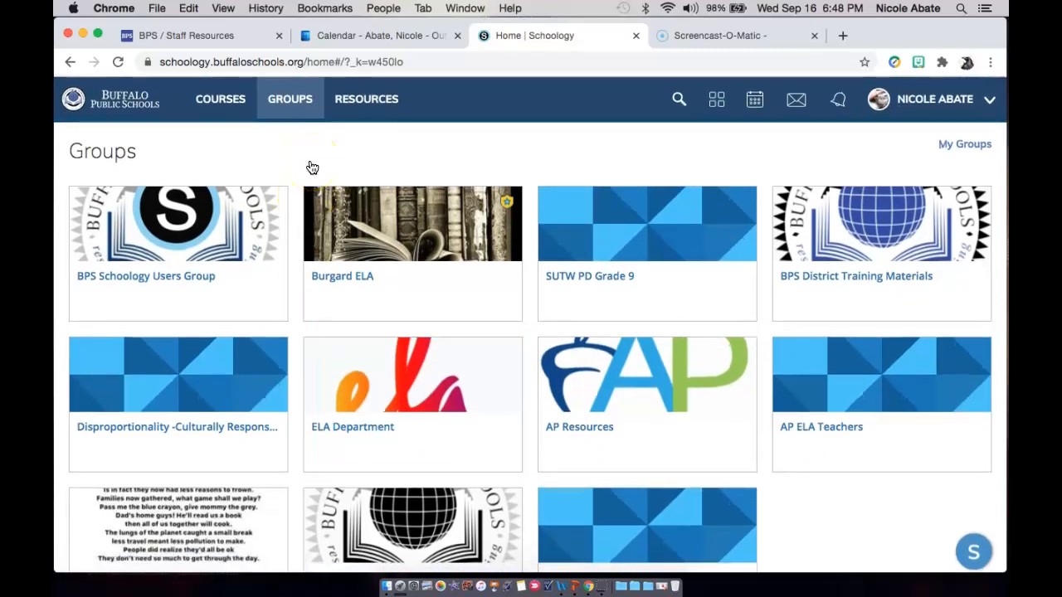
Open the personal resources library and look through its folders and files.
{"action": "left_click", "coordinate": [361, 108]}
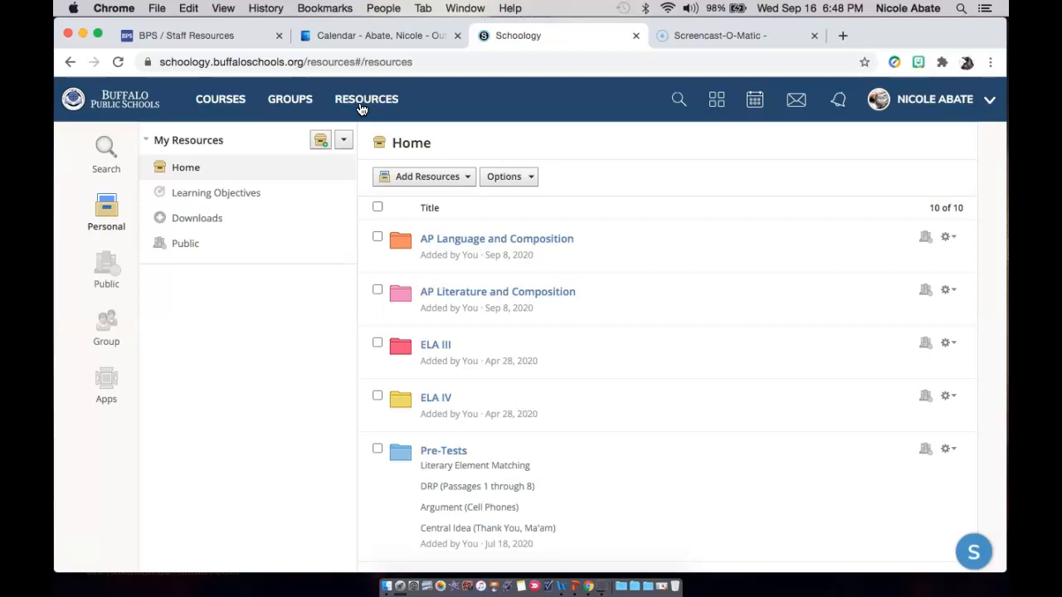
{"action": "scroll", "coordinate": [586, 365], "scroll_direction": "down", "scroll_amount": 2}
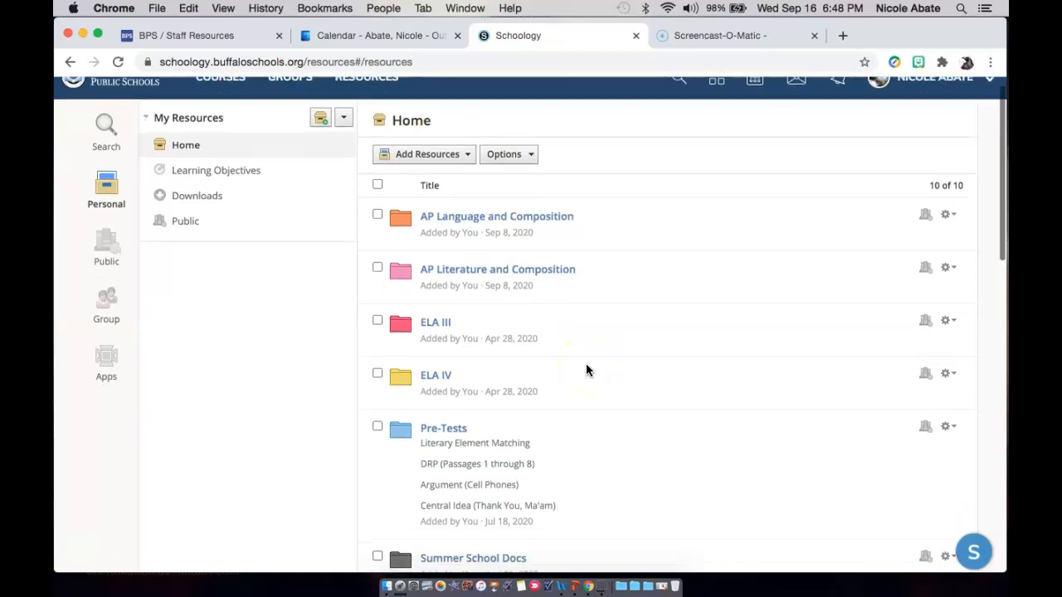
{"action": "scroll", "coordinate": [605, 442], "scroll_direction": "down", "scroll_amount": 1}
{"action": "scroll", "coordinate": [604, 437], "scroll_direction": "down", "scroll_amount": 3}
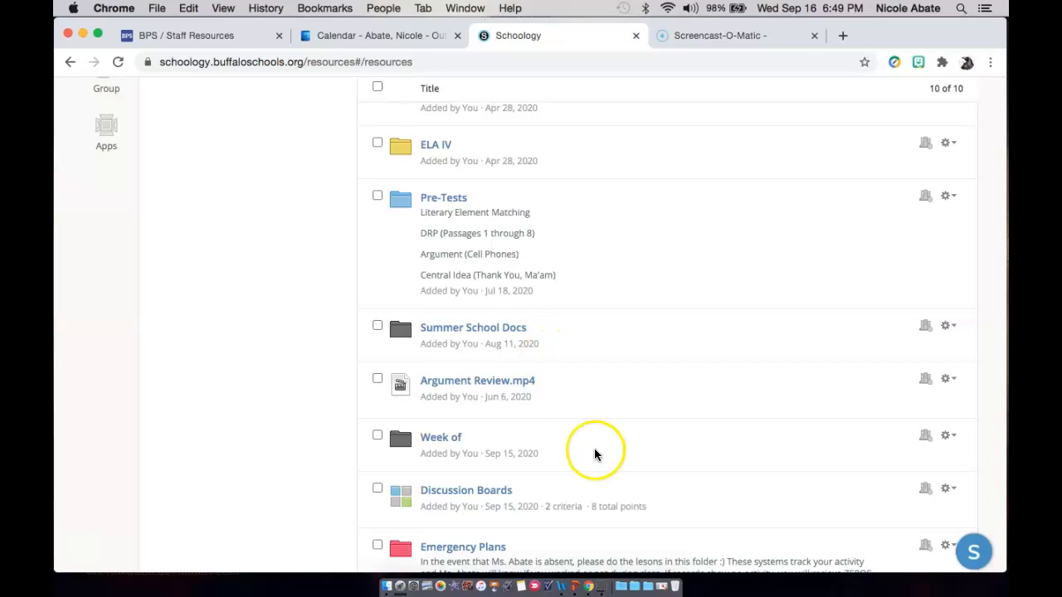
{"action": "scroll", "coordinate": [594, 454], "scroll_direction": "up", "scroll_amount": 5}
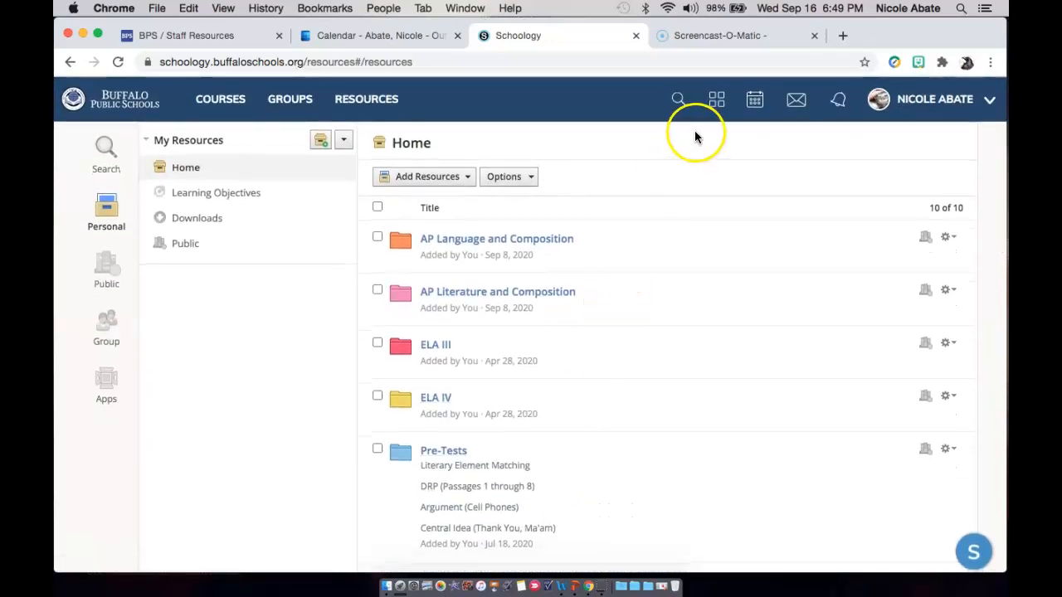
Open the App Center and browse the available apps.
{"action": "left_click", "coordinate": [679, 103]}
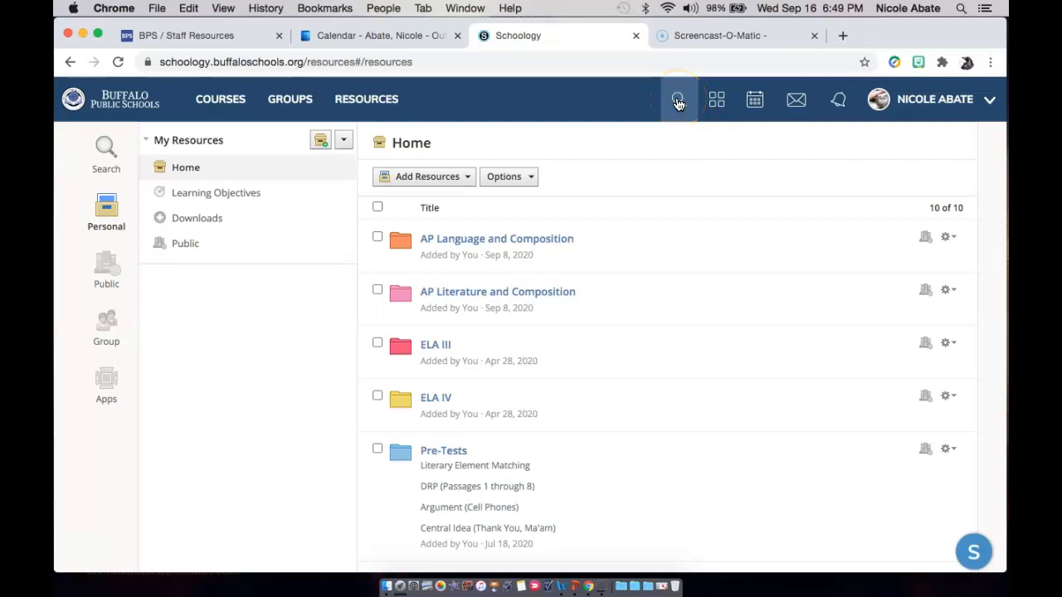
{"action": "left_click", "coordinate": [715, 101]}
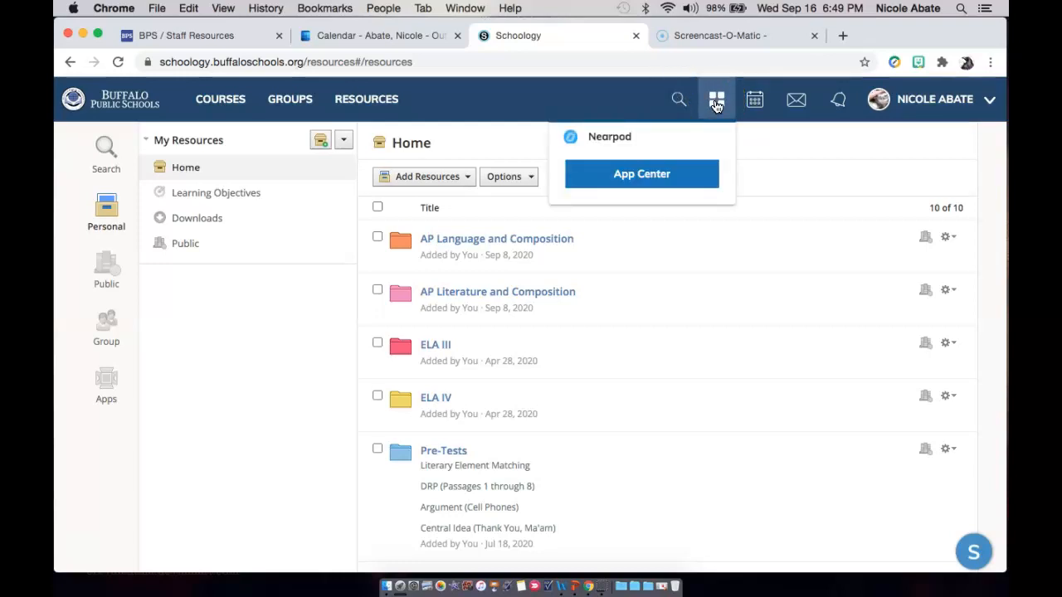
{"action": "left_click", "coordinate": [653, 177]}
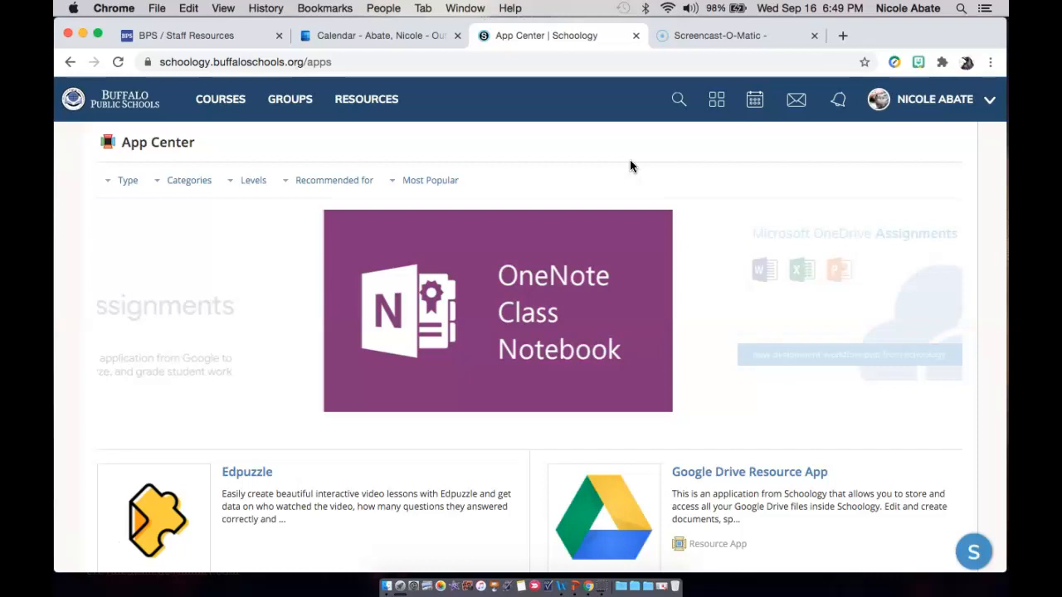
{"action": "scroll", "coordinate": [588, 245], "scroll_direction": "down", "scroll_amount": 3}
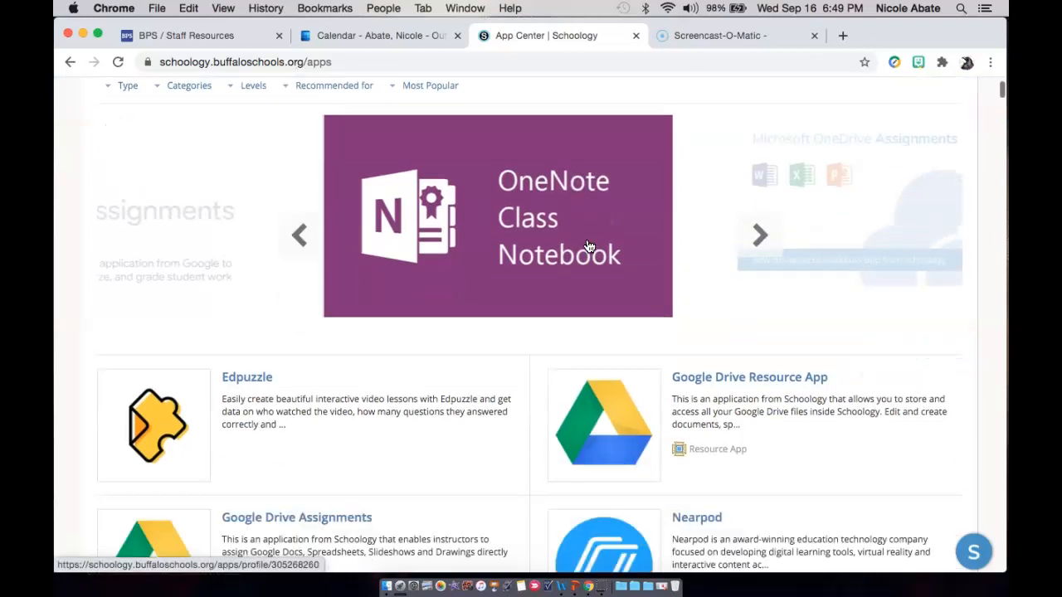
Install the Google Drive Assignments app for the AP English (Lang & Comp) and AP Literature & Comp courses, agreeing to the data-sharing terms.
{"action": "scroll", "coordinate": [588, 245], "scroll_direction": "down", "scroll_amount": 10}
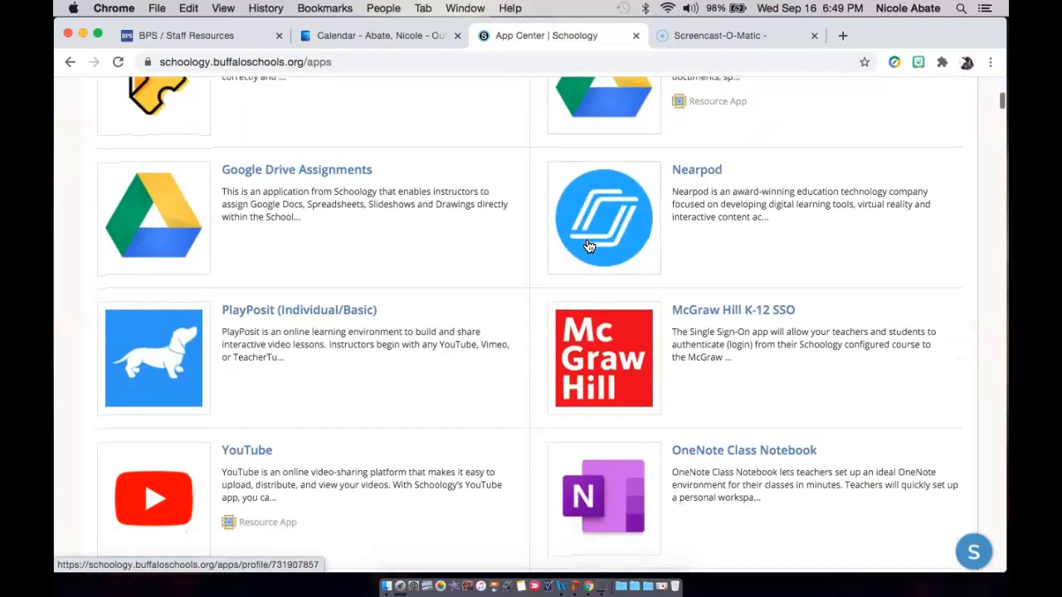
{"action": "scroll", "coordinate": [464, 291], "scroll_direction": "up", "scroll_amount": 2}
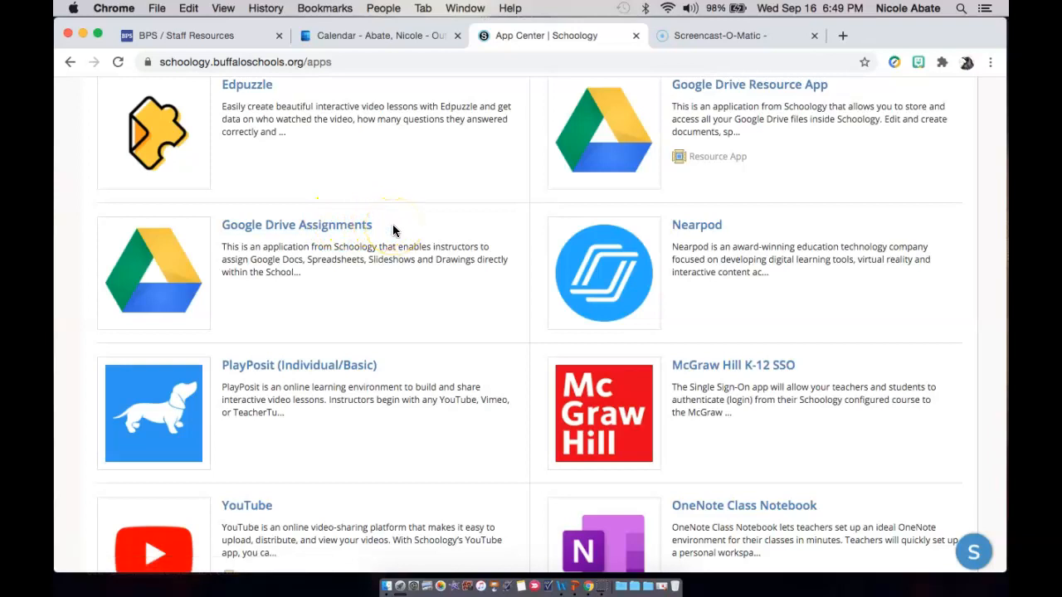
{"action": "left_click", "coordinate": [346, 226]}
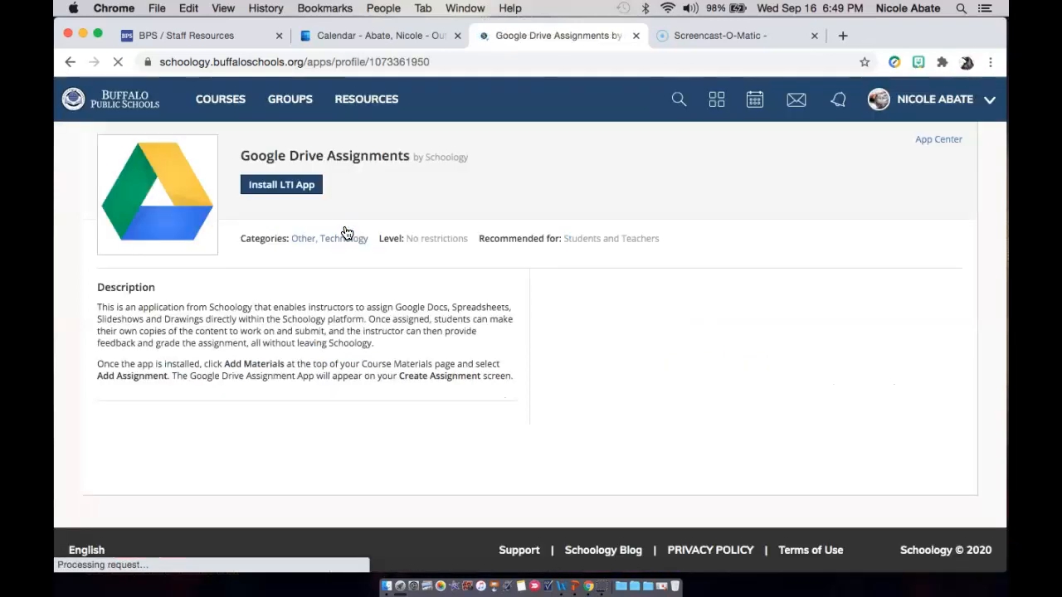
{"action": "left_click", "coordinate": [307, 186]}
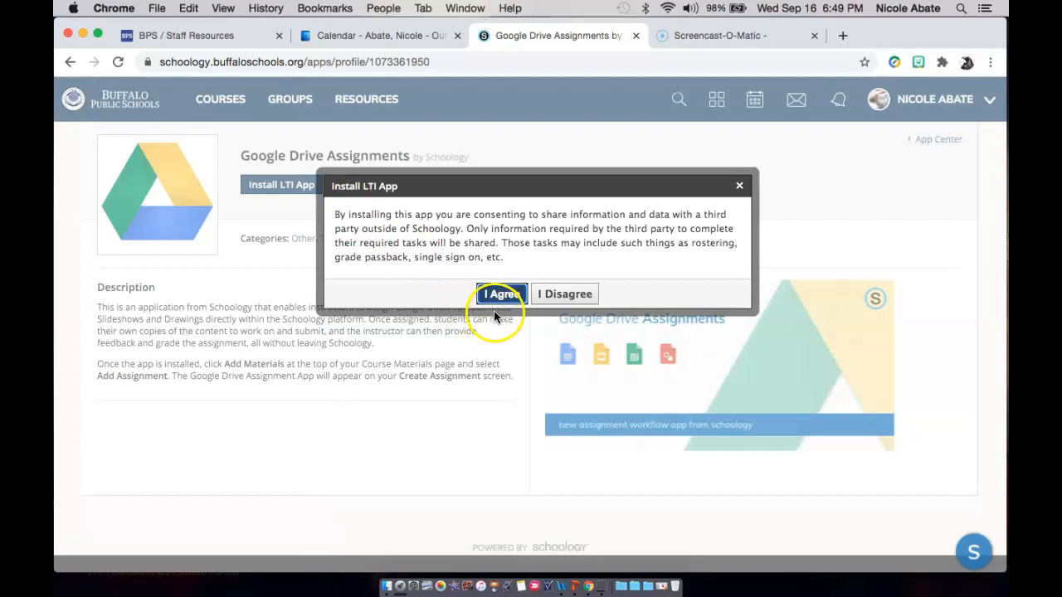
{"action": "left_click", "coordinate": [503, 296]}
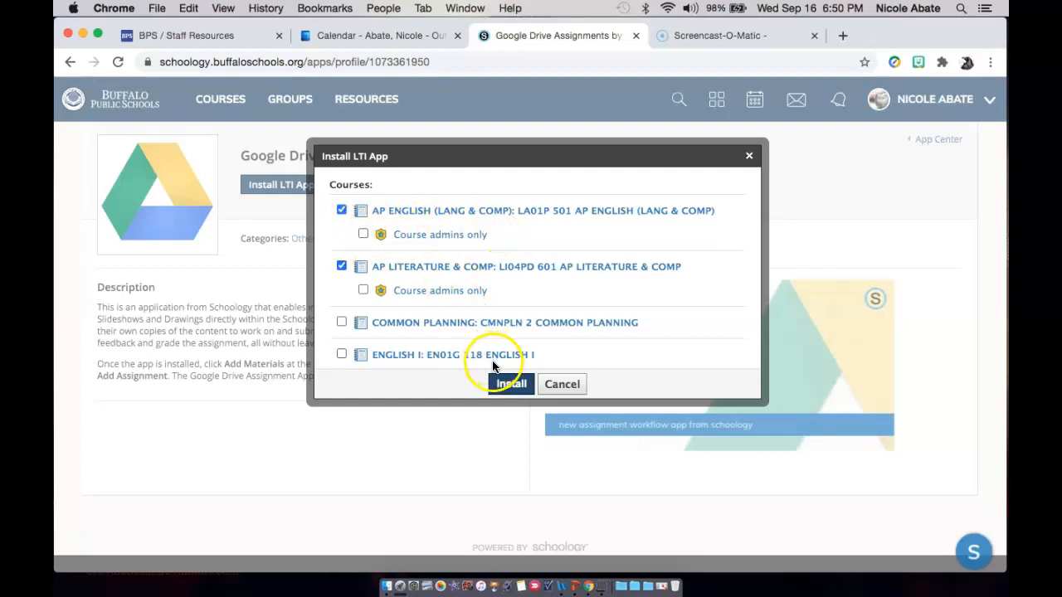
{"action": "left_click", "coordinate": [503, 386]}
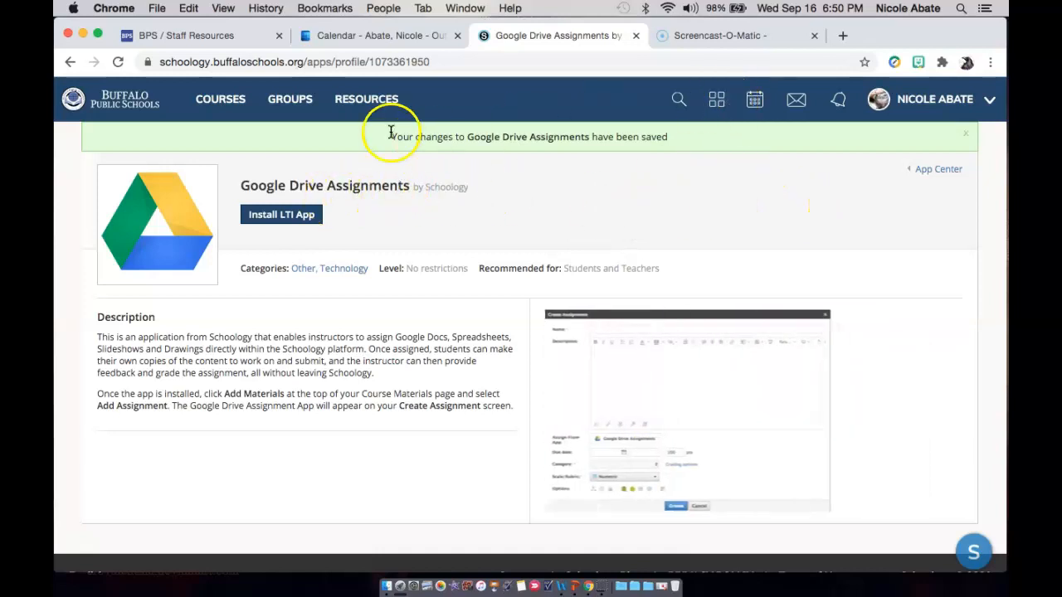
Return to the App Center and look through the available apps, down to National Geographic Kids, OneDrive Assignments and Newsela.
{"action": "left_click", "coordinate": [714, 110]}
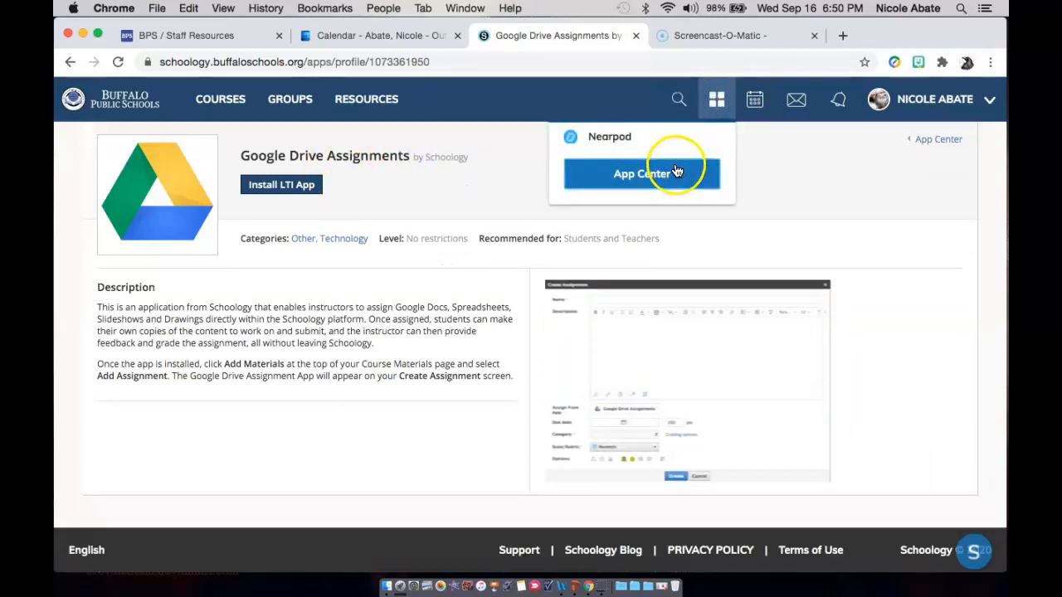
{"action": "left_click", "coordinate": [674, 173]}
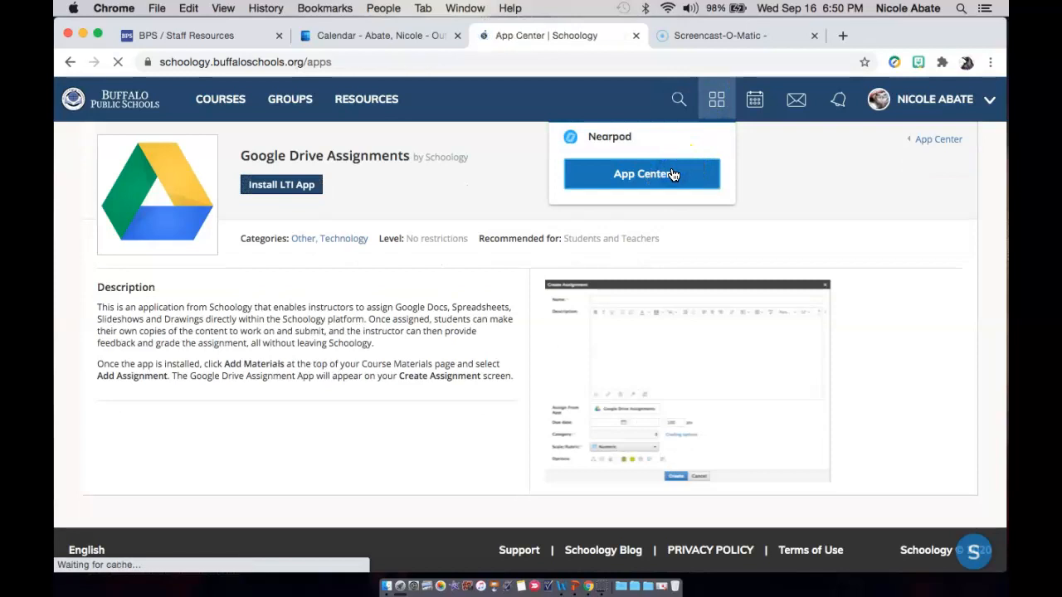
{"action": "scroll", "coordinate": [499, 379], "scroll_direction": "down", "scroll_amount": 1}
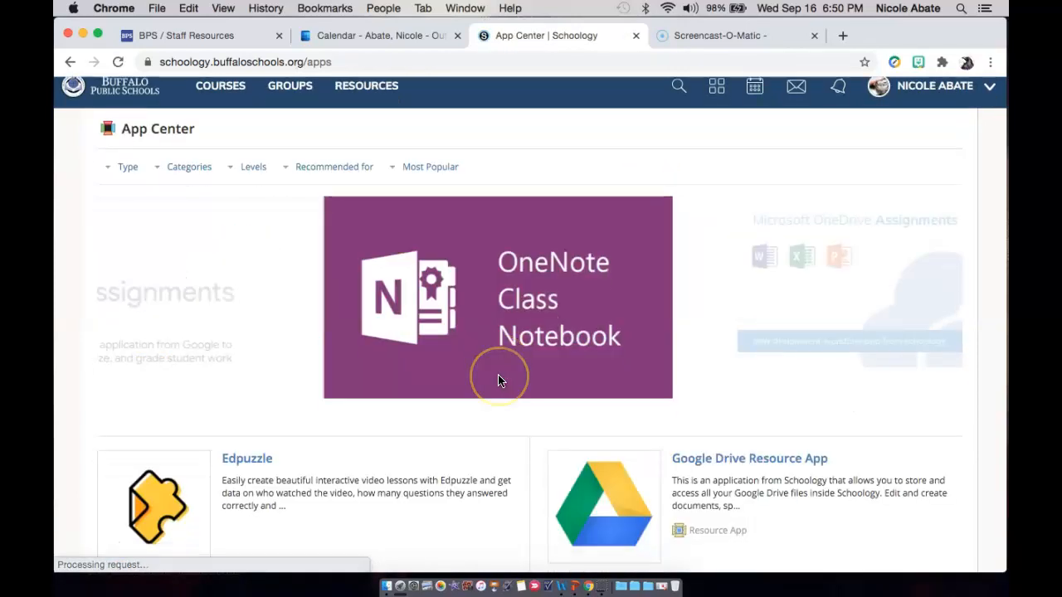
{"action": "scroll", "coordinate": [497, 380], "scroll_direction": "down", "scroll_amount": 10}
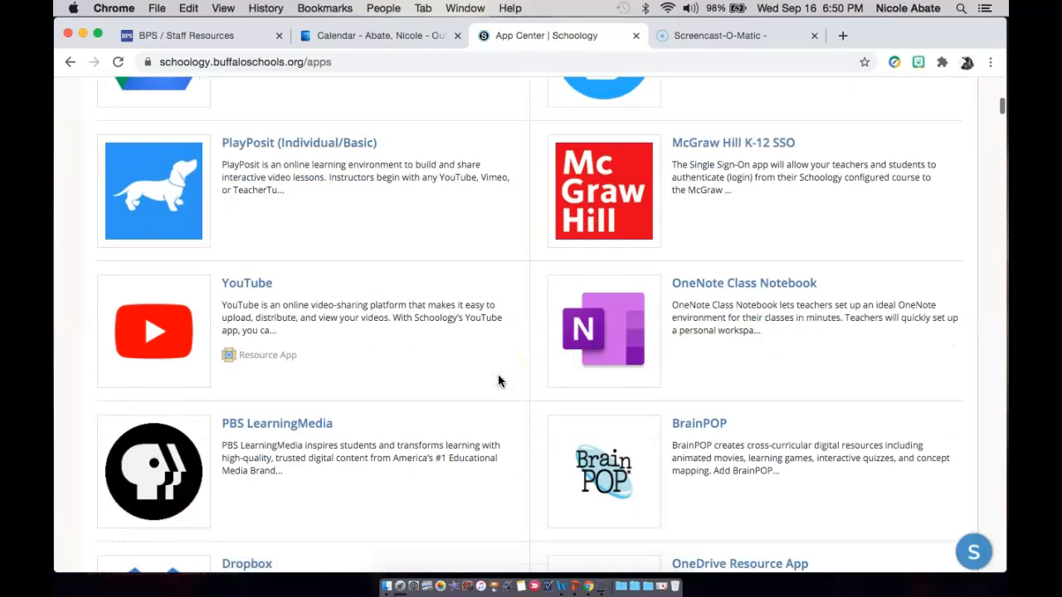
{"action": "scroll", "coordinate": [497, 380], "scroll_direction": "down", "scroll_amount": 5}
{"action": "scroll", "coordinate": [498, 381], "scroll_direction": "down", "scroll_amount": 8}
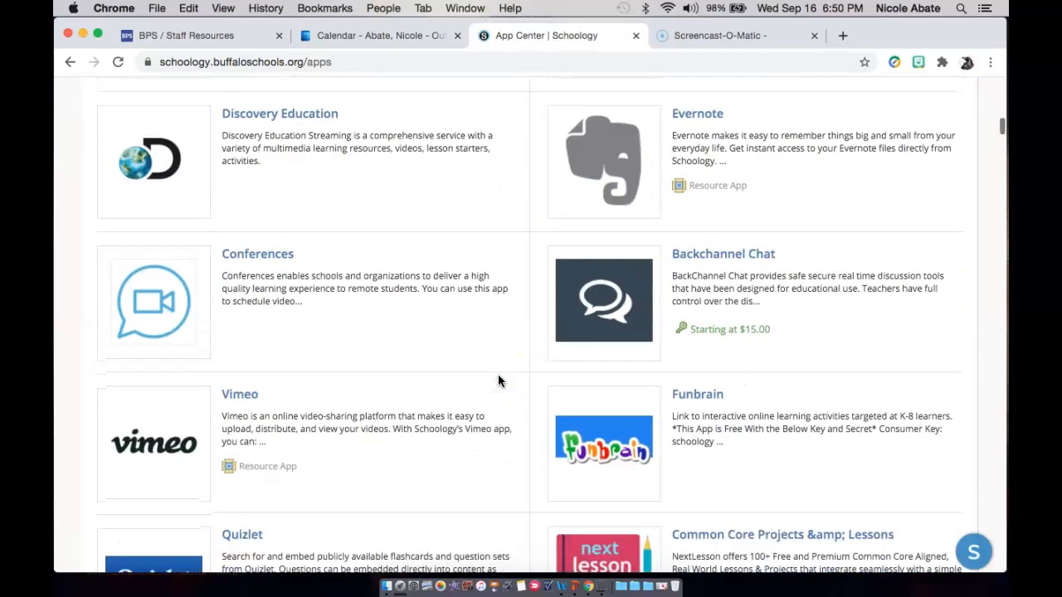
{"action": "scroll", "coordinate": [497, 381], "scroll_direction": "down", "scroll_amount": 7}
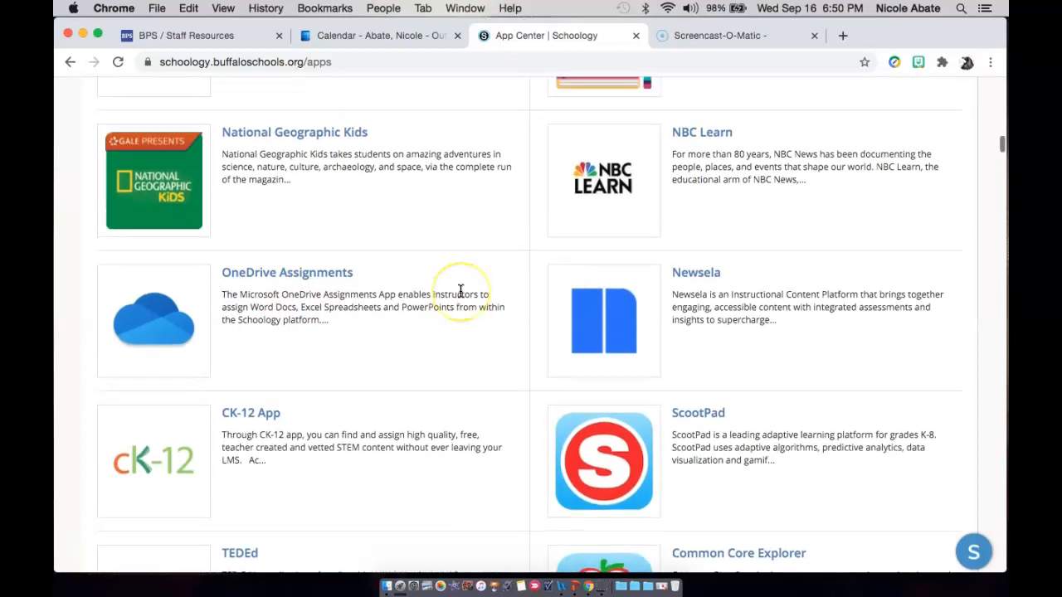
{"action": "scroll", "coordinate": [457, 287], "scroll_direction": "up", "scroll_amount": 1}
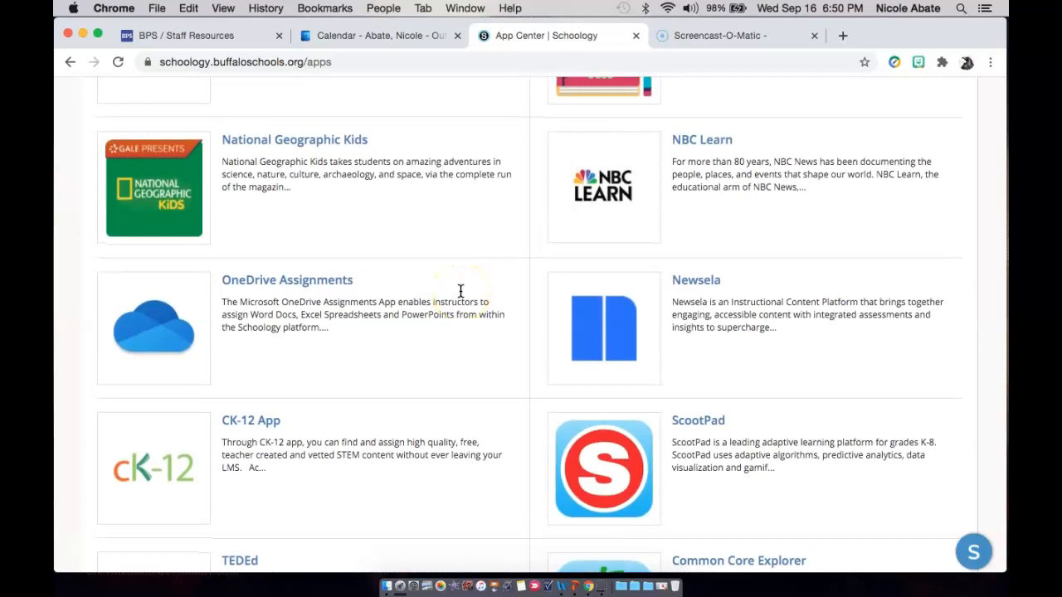
{"action": "scroll", "coordinate": [460, 290], "scroll_direction": "up", "scroll_amount": 15}
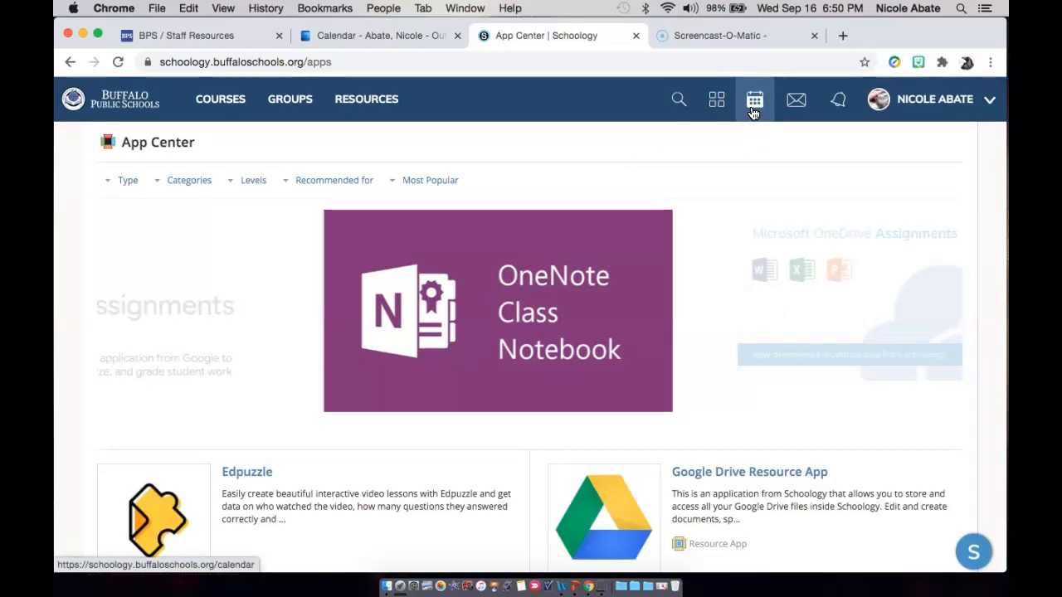
Open the calendar and look through the assignments and events scheduled for September 2020.
{"action": "left_click", "coordinate": [753, 113]}
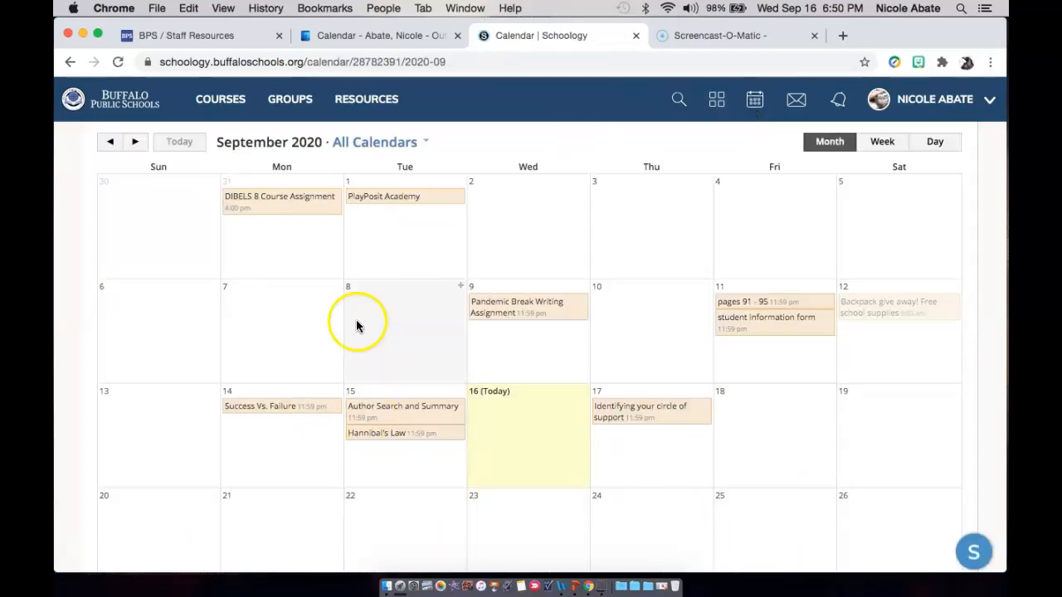
{"action": "scroll", "coordinate": [657, 365], "scroll_direction": "down", "scroll_amount": 2}
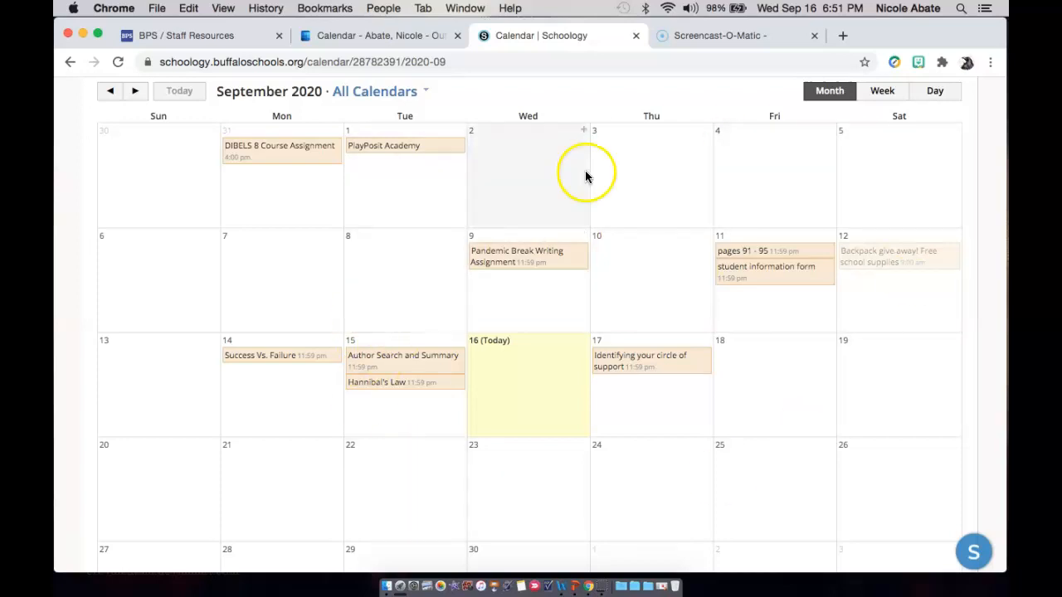
{"action": "scroll", "coordinate": [670, 268], "scroll_direction": "up", "scroll_amount": 2}
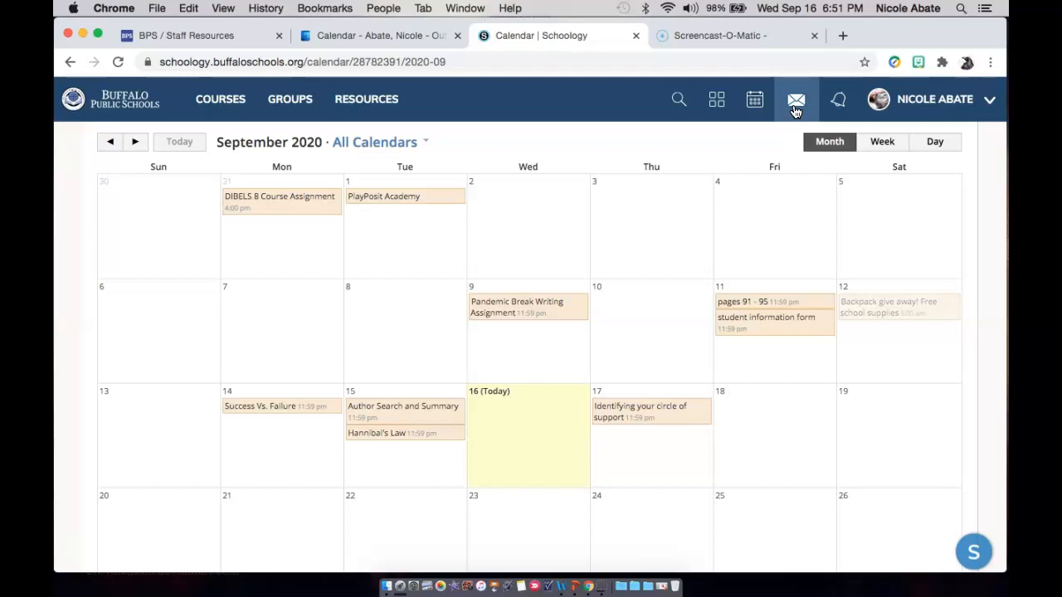
Check the received messages and view the blank new message form, closing it without sending anything.
{"action": "left_click", "coordinate": [794, 111]}
{"action": "left_click", "coordinate": [758, 151]}
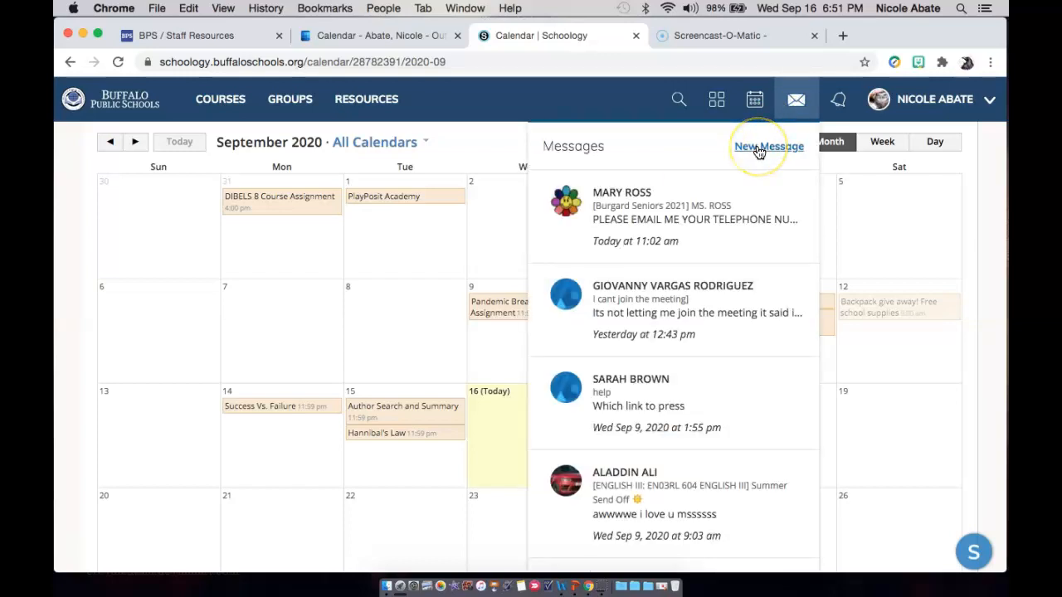
{"action": "left_click", "coordinate": [758, 149]}
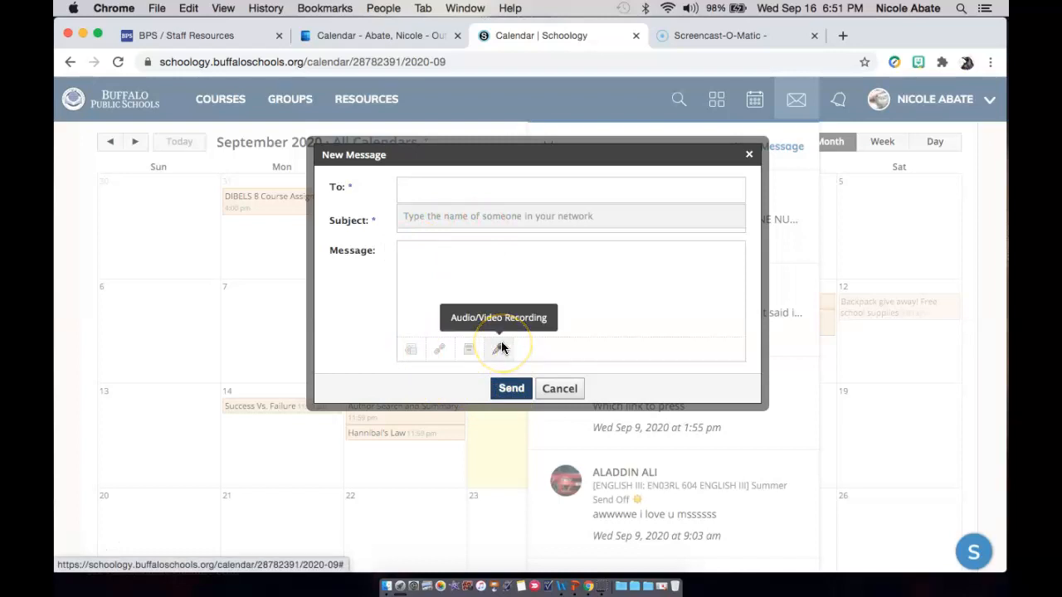
{"action": "left_click", "coordinate": [550, 389]}
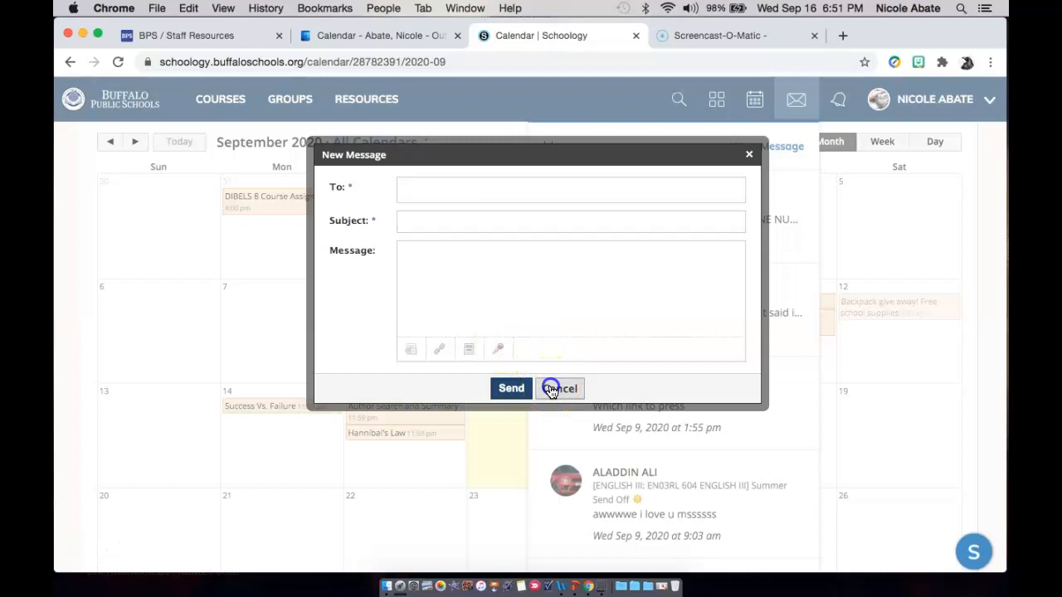
Check the recent notifications and view the contact information on the account's own profile page.
{"action": "left_click", "coordinate": [834, 109]}
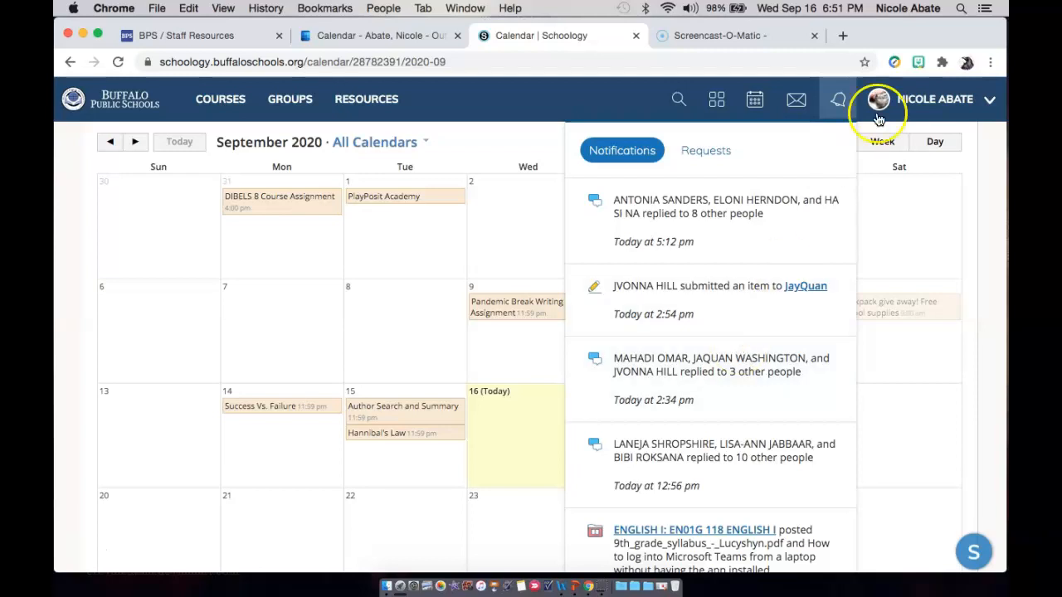
{"action": "left_click", "coordinate": [617, 100]}
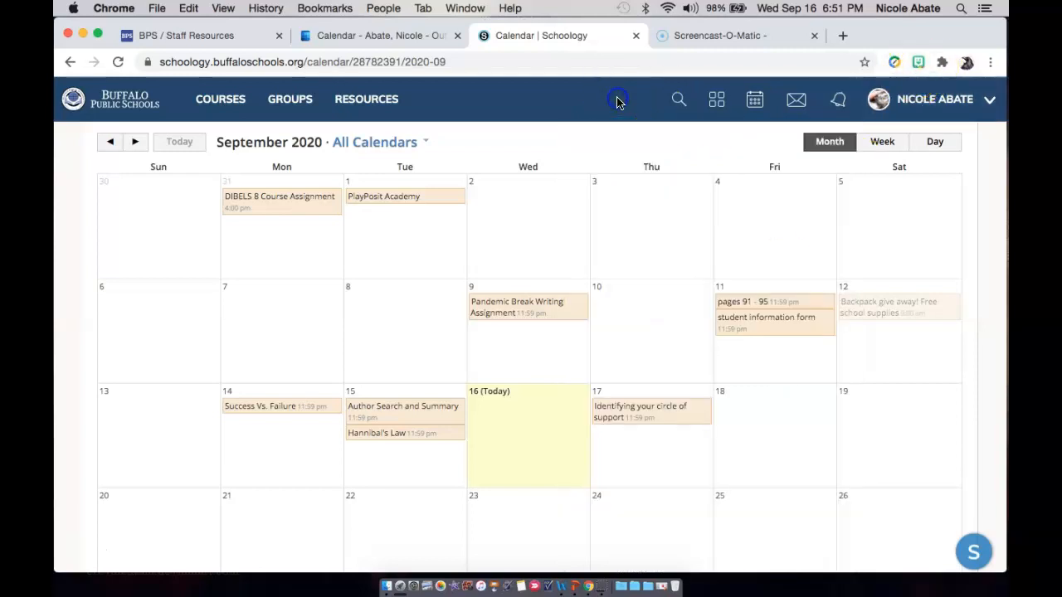
{"action": "left_click", "coordinate": [987, 99]}
{"action": "left_click", "coordinate": [906, 140]}
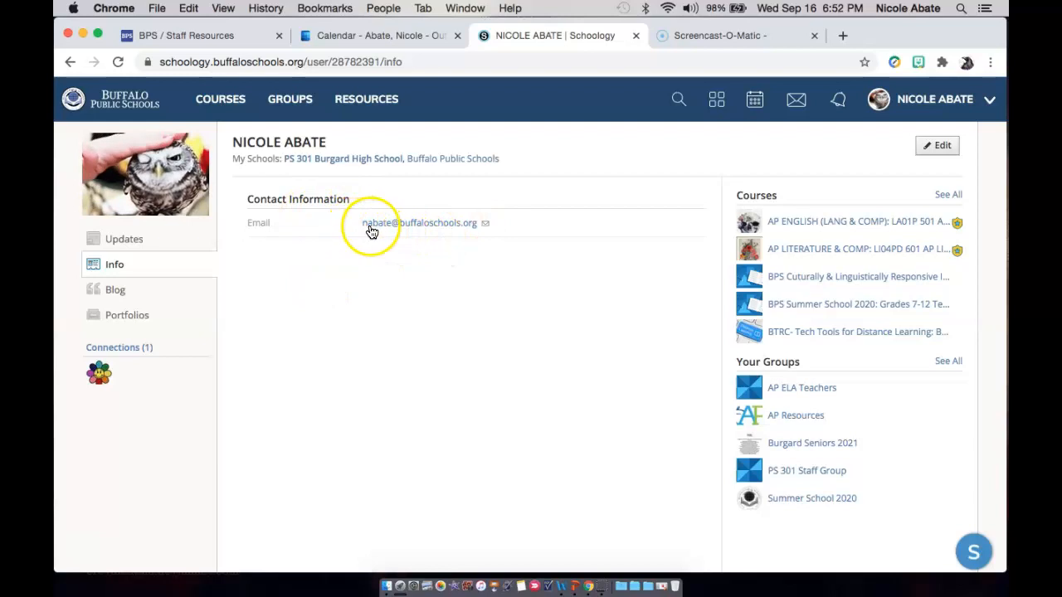
{"action": "left_click", "coordinate": [464, 230]}
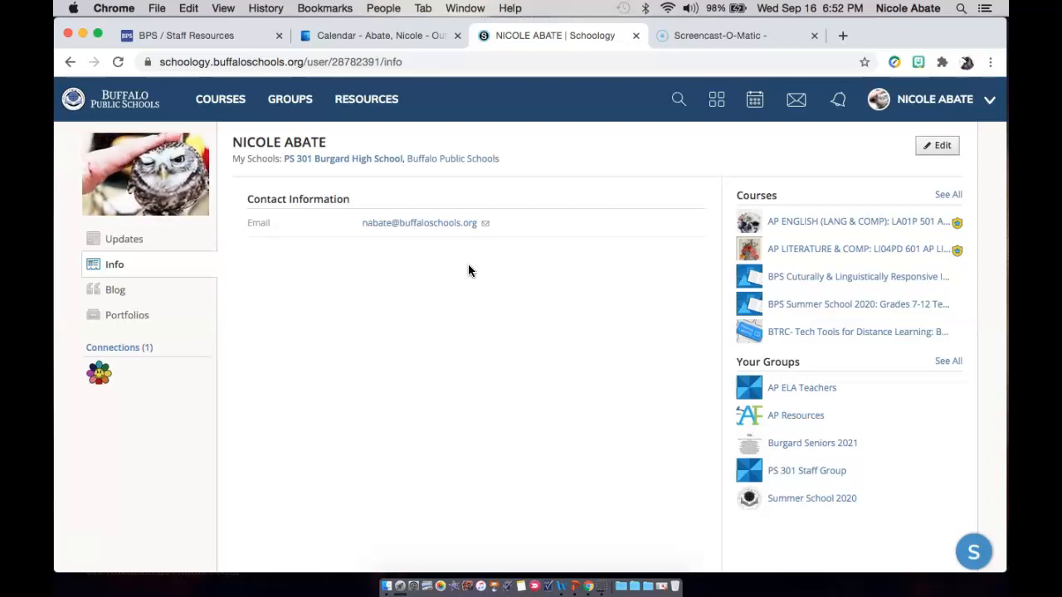
Look over the list of courses and open the LA01P 501 AP English (Lang & Comp) course.
{"action": "left_click", "coordinate": [224, 103]}
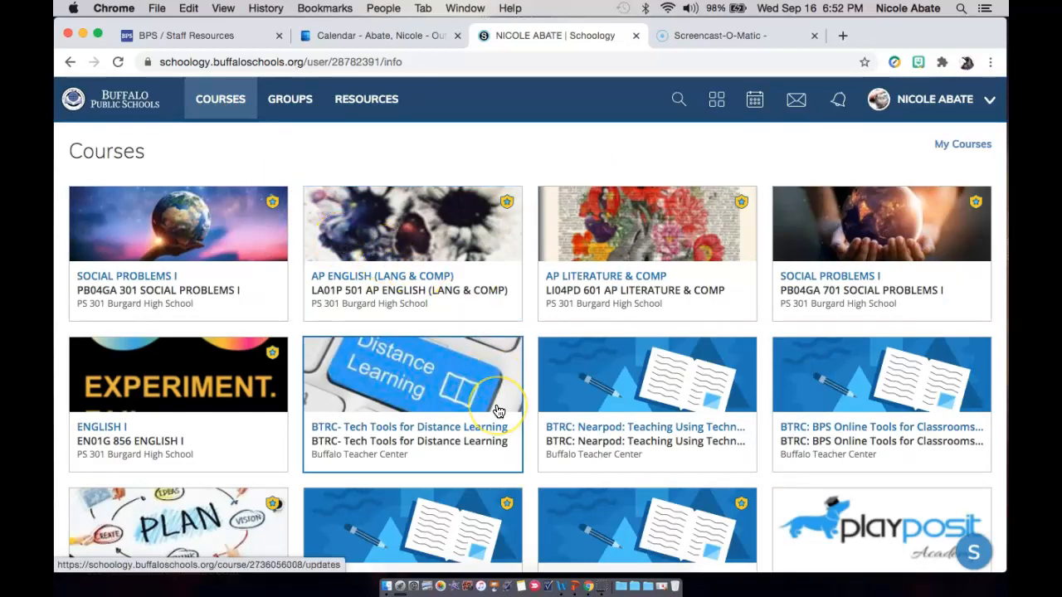
{"action": "scroll", "coordinate": [497, 411], "scroll_direction": "down", "scroll_amount": 3}
{"action": "scroll", "coordinate": [498, 412], "scroll_direction": "up", "scroll_amount": 3}
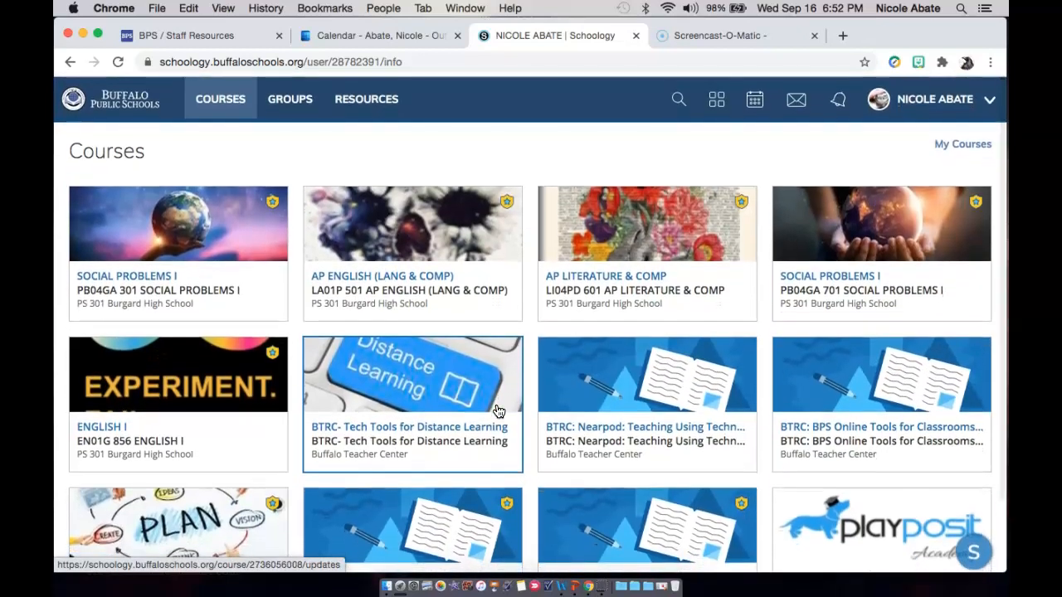
{"action": "left_click", "coordinate": [445, 241]}
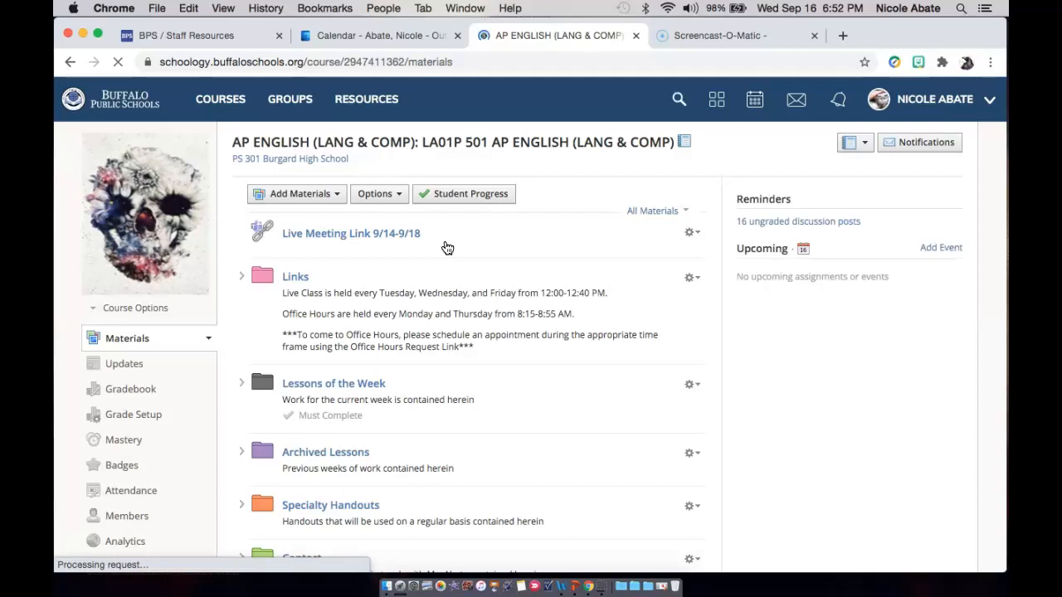
{"action": "left_click", "coordinate": [437, 263]}
Look through the AP English course materials, from the live meeting link and Links folder to the Emergency Plans folder.
{"action": "scroll", "coordinate": [435, 266], "scroll_direction": "down", "scroll_amount": 1}
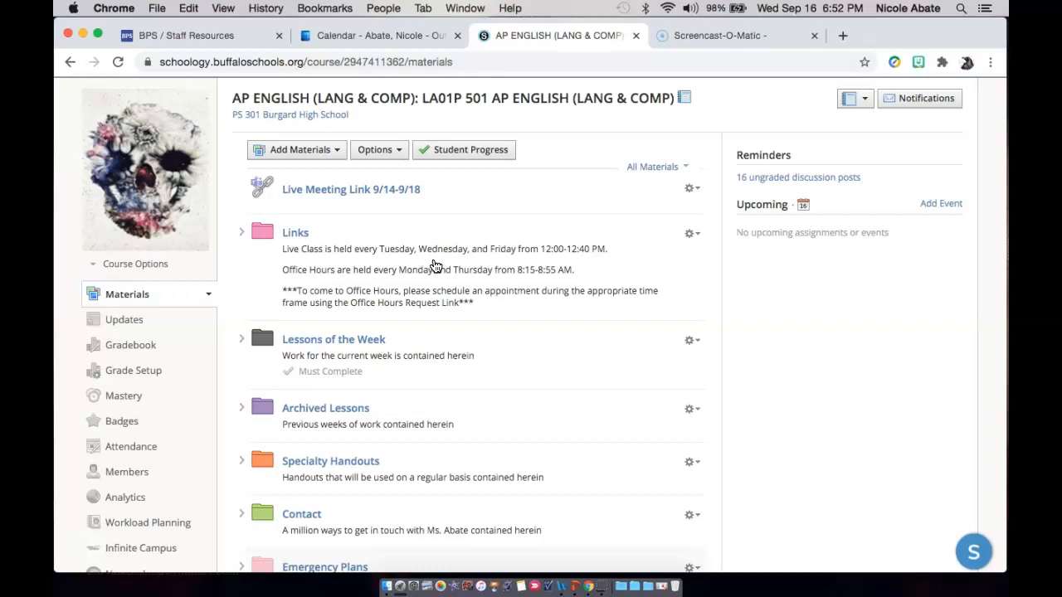
{"action": "scroll", "coordinate": [436, 265], "scroll_direction": "down", "scroll_amount": 3}
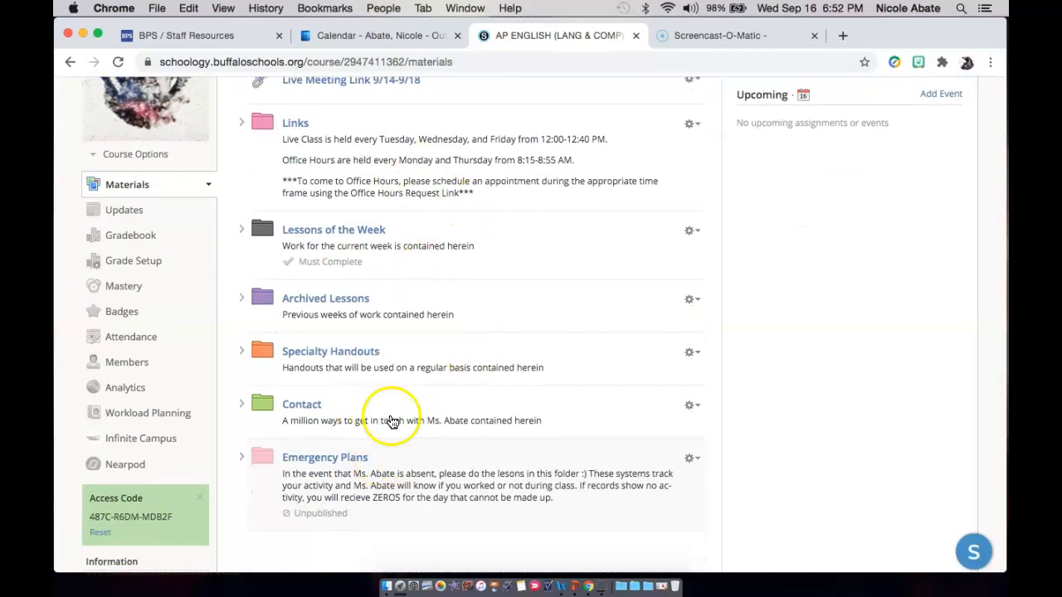
{"action": "scroll", "coordinate": [539, 320], "scroll_direction": "up", "scroll_amount": 4}
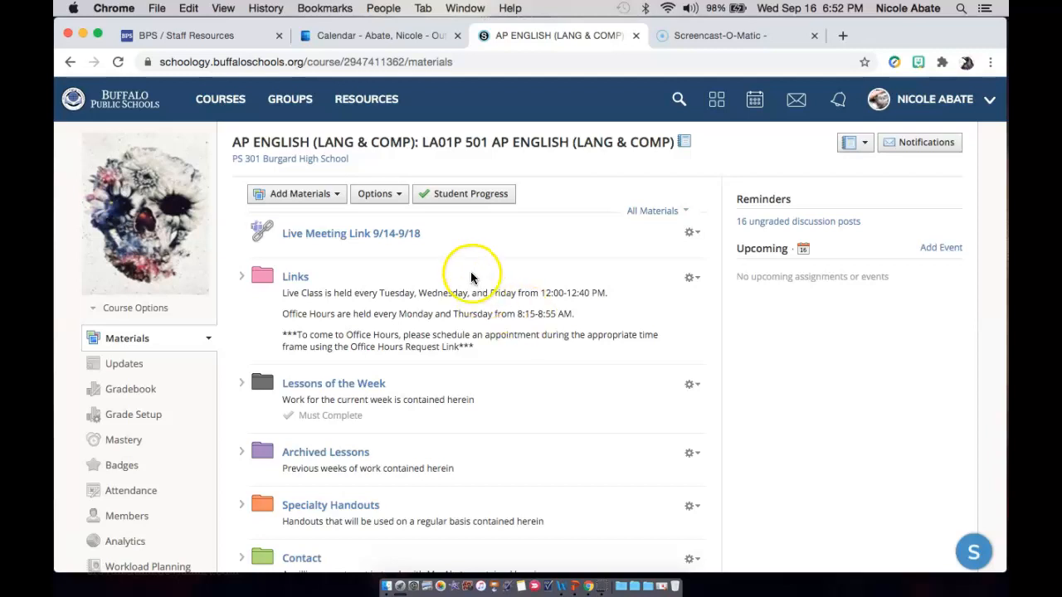
{"action": "scroll", "coordinate": [467, 383], "scroll_direction": "down", "scroll_amount": 1}
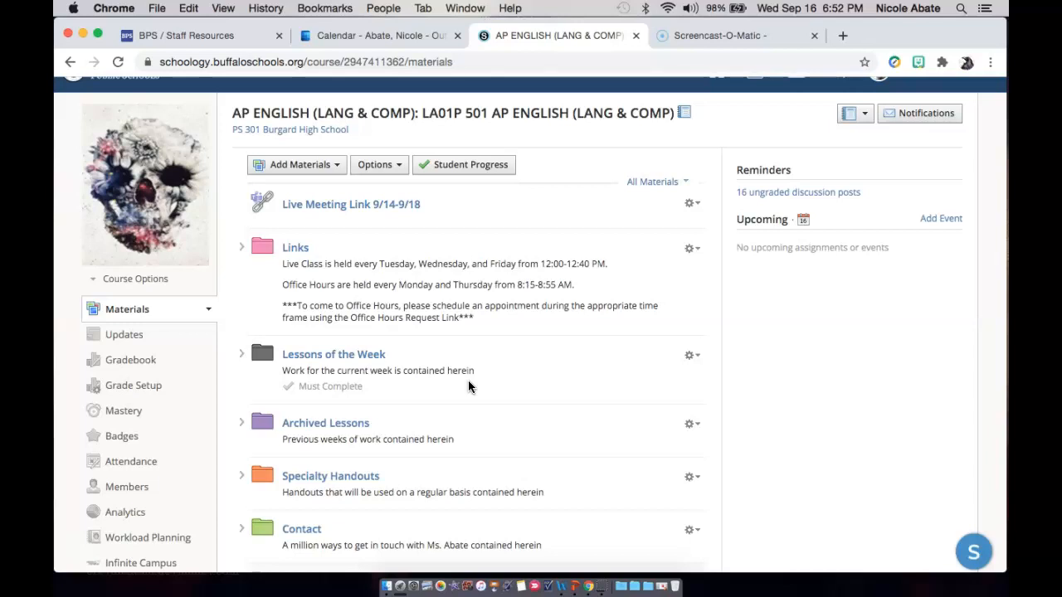
{"action": "scroll", "coordinate": [508, 380], "scroll_direction": "down", "scroll_amount": 5}
{"action": "scroll", "coordinate": [508, 380], "scroll_direction": "up", "scroll_amount": 6}
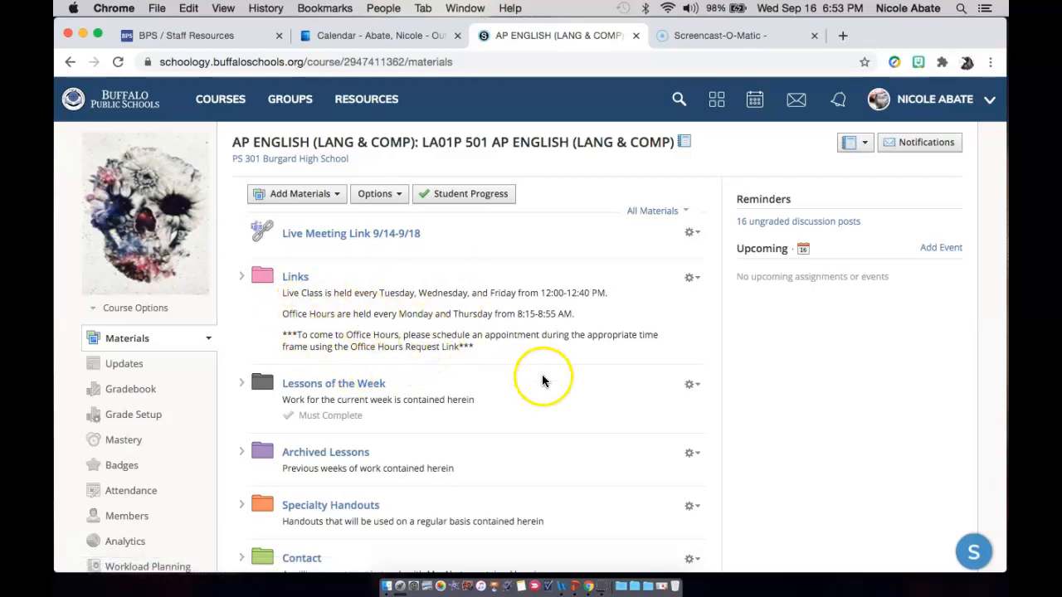
Look over the AP English course's navigation sections and display its course options.
{"action": "scroll", "coordinate": [555, 421], "scroll_direction": "down", "scroll_amount": 3}
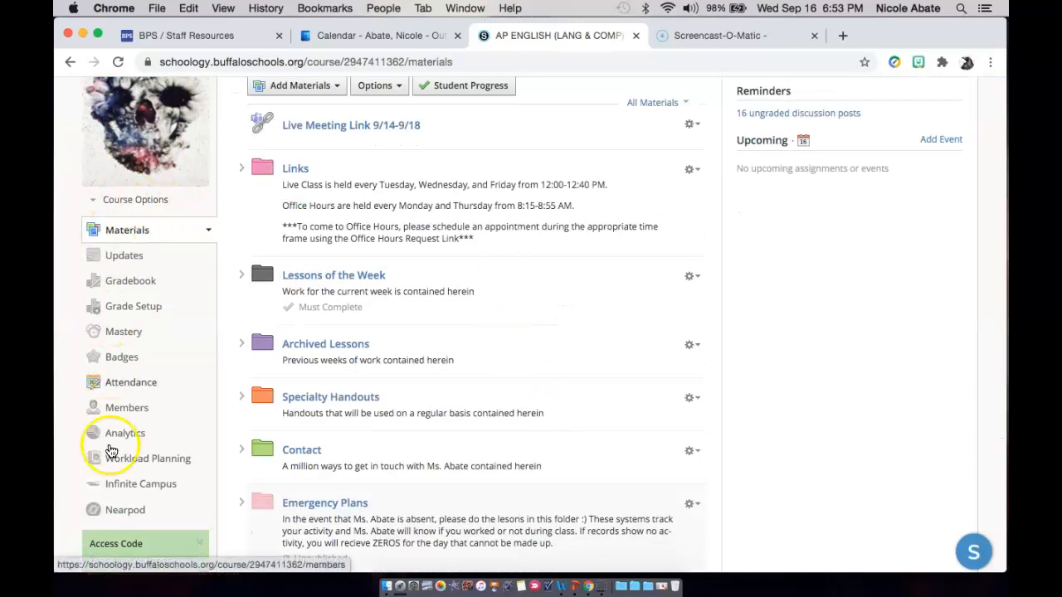
{"action": "scroll", "coordinate": [169, 240], "scroll_direction": "up", "scroll_amount": 3}
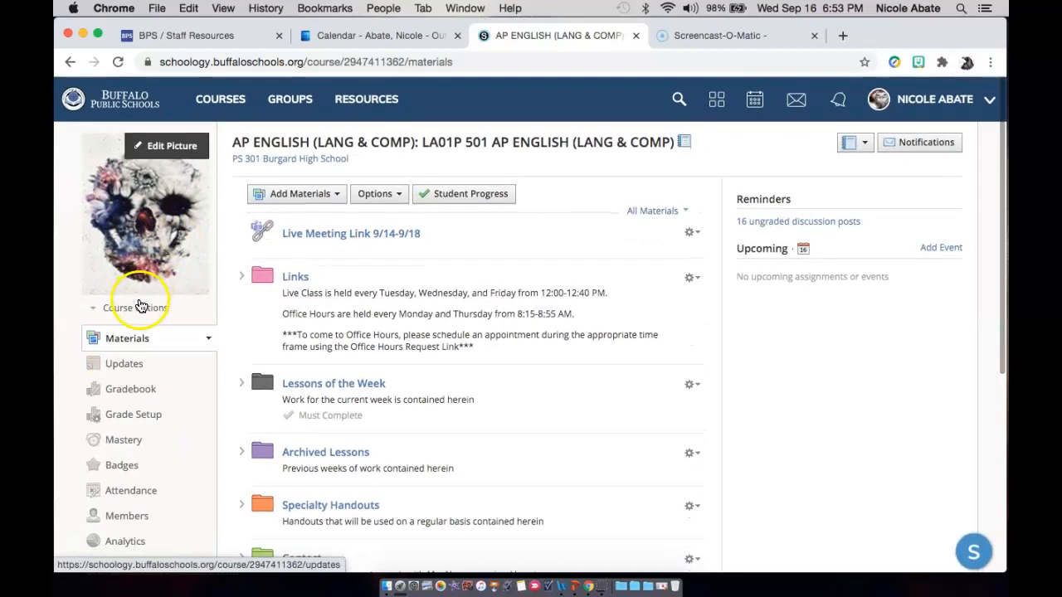
{"action": "left_click", "coordinate": [136, 309]}
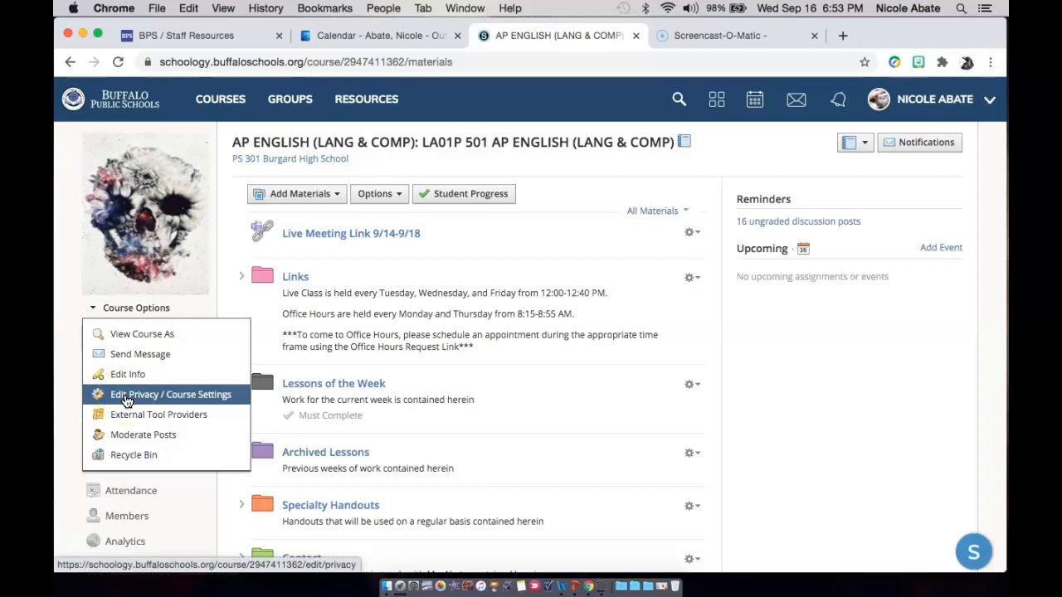
Preview the AP English course as the first member in the View Course As list.
{"action": "left_click", "coordinate": [204, 317]}
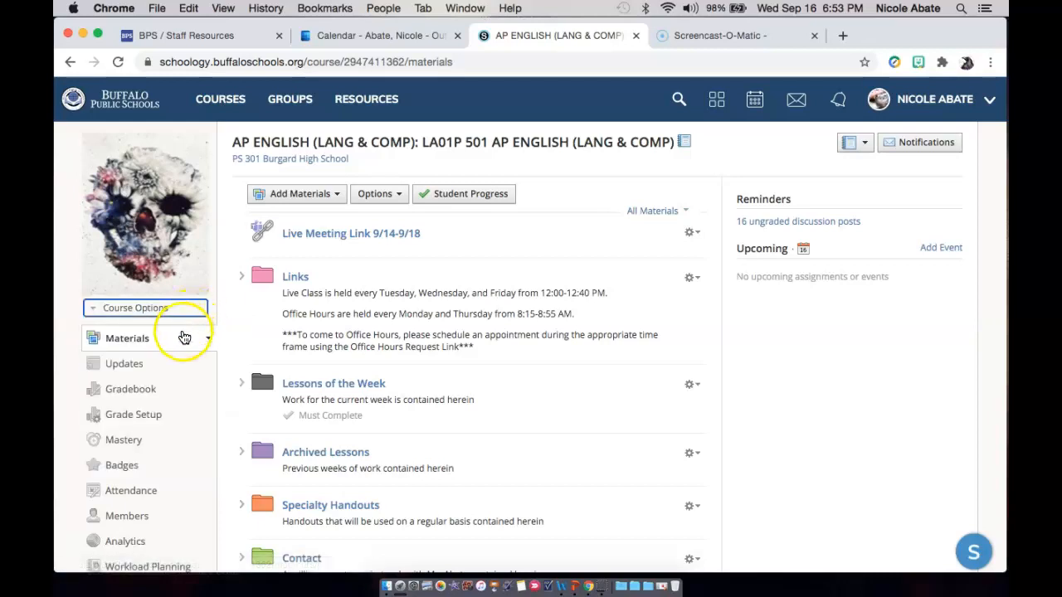
{"action": "left_click", "coordinate": [150, 369]}
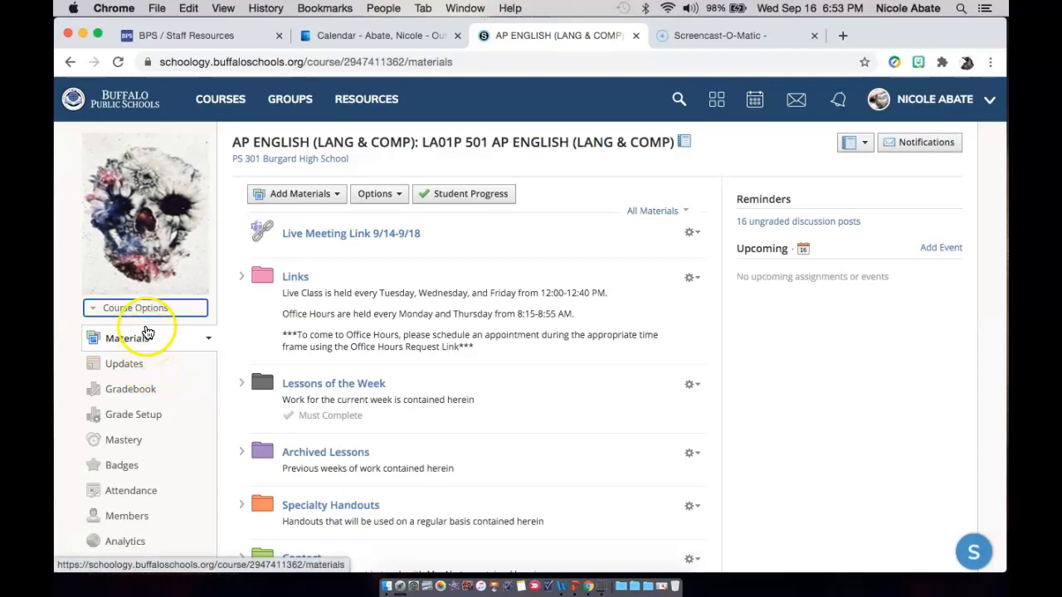
{"action": "left_click", "coordinate": [137, 308]}
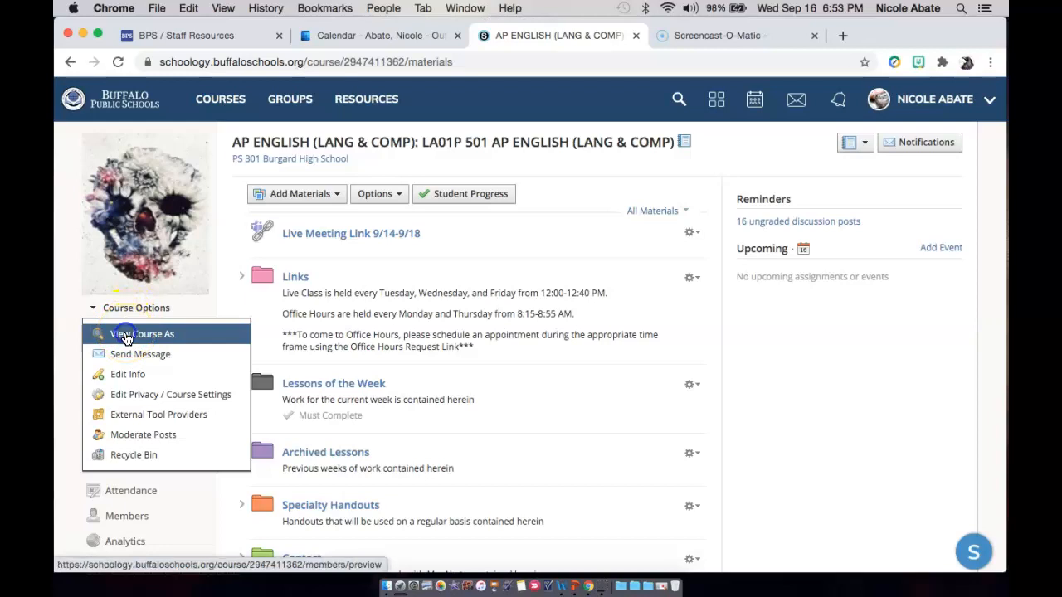
{"action": "left_click", "coordinate": [126, 336]}
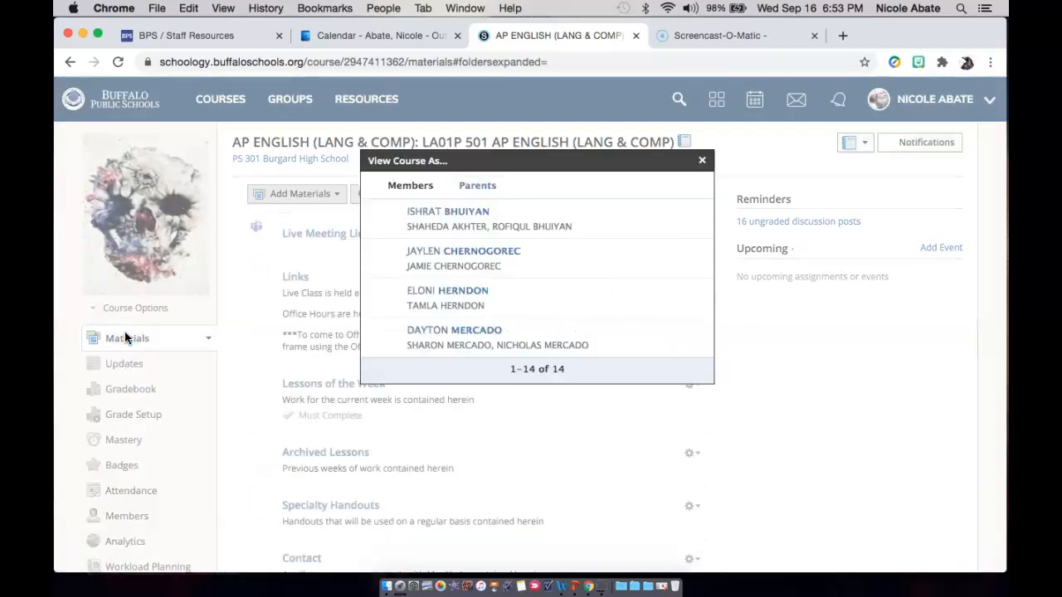
{"action": "left_click", "coordinate": [517, 220]}
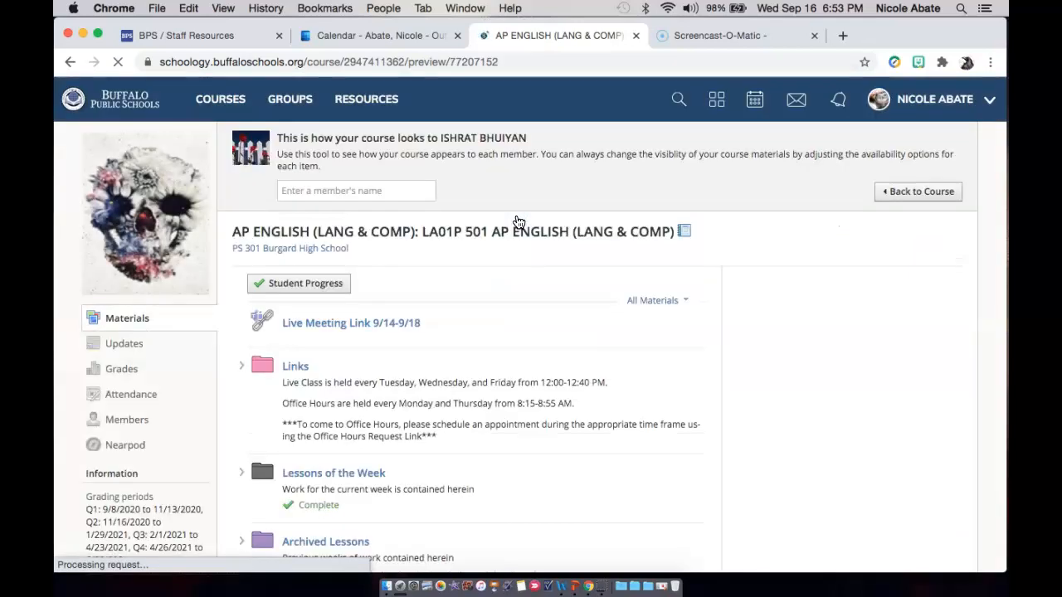
Look through the course materials as the student sees them, including the Lessons of the Week folder, and return to the teacher's view.
{"action": "scroll", "coordinate": [539, 307], "scroll_direction": "down", "scroll_amount": 2}
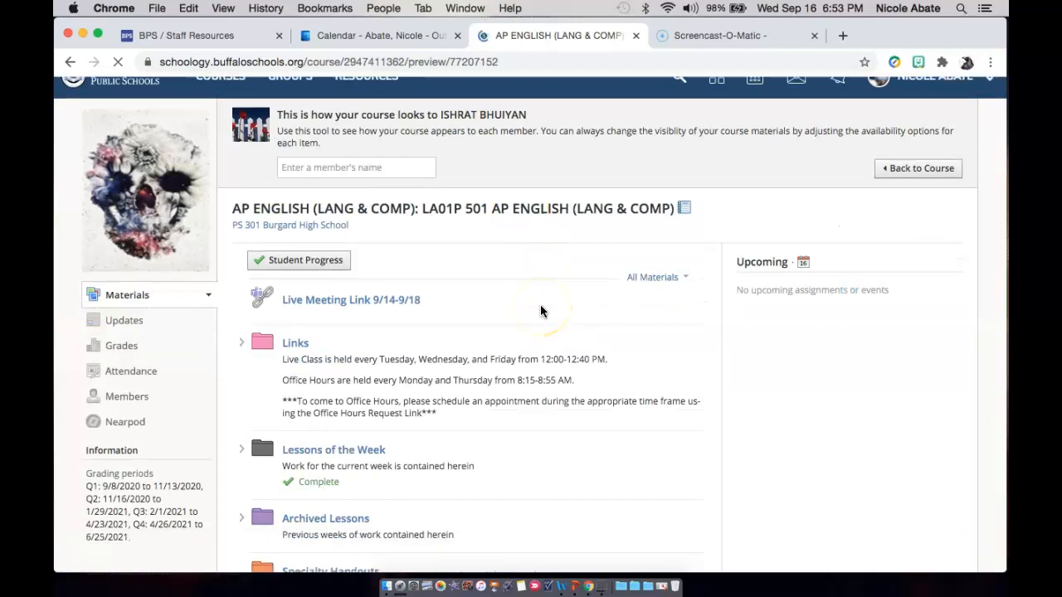
{"action": "scroll", "coordinate": [540, 311], "scroll_direction": "down", "scroll_amount": 5}
{"action": "scroll", "coordinate": [540, 311], "scroll_direction": "up", "scroll_amount": 3}
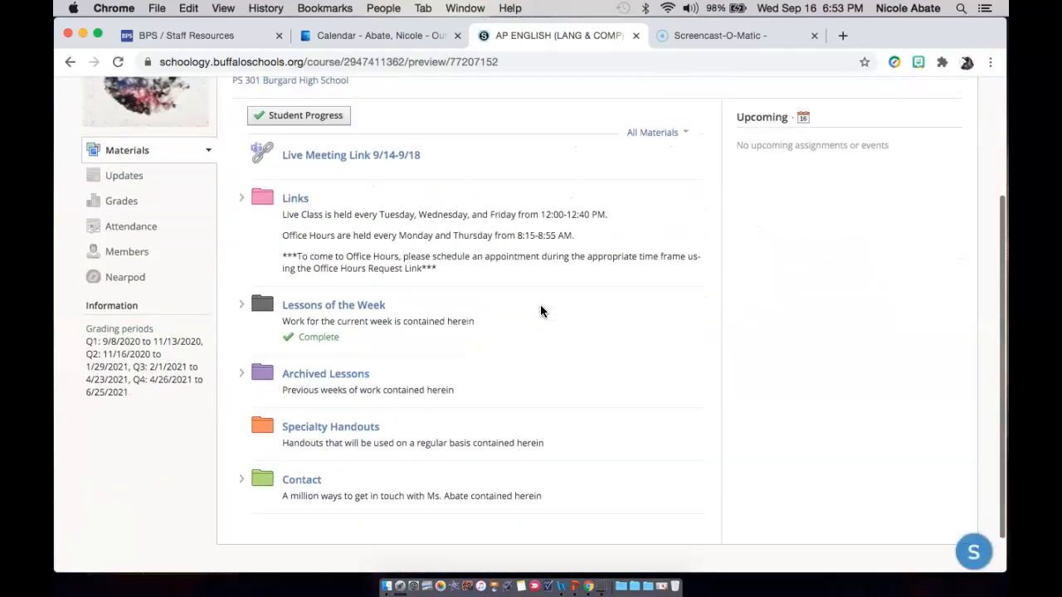
{"action": "scroll", "coordinate": [540, 311], "scroll_direction": "down", "scroll_amount": 2}
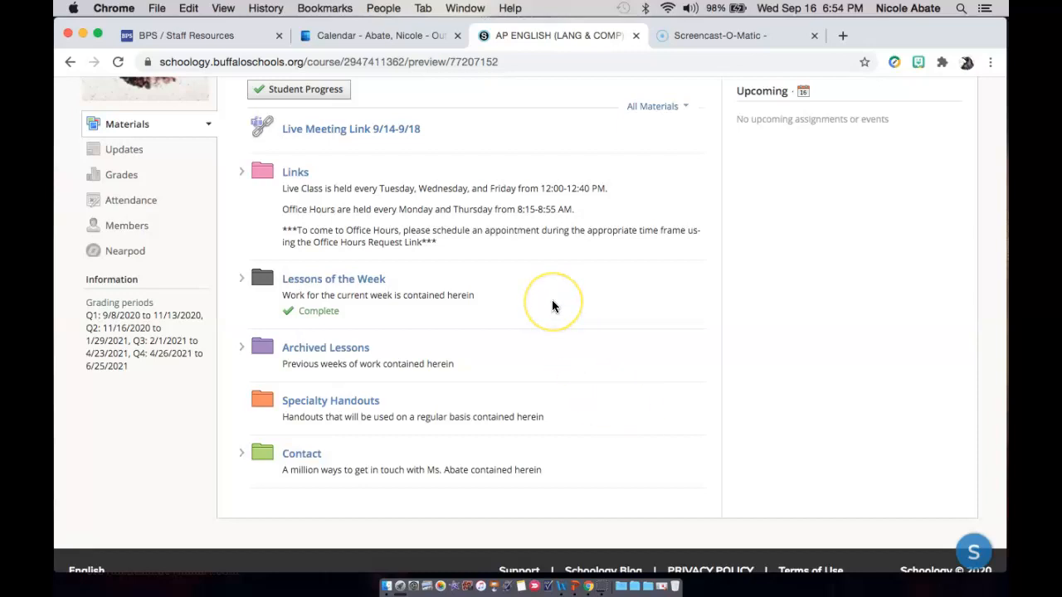
{"action": "scroll", "coordinate": [552, 303], "scroll_direction": "up", "scroll_amount": 2}
{"action": "scroll", "coordinate": [552, 307], "scroll_direction": "down", "scroll_amount": 2}
{"action": "scroll", "coordinate": [552, 304], "scroll_direction": "up", "scroll_amount": 2}
{"action": "left_click", "coordinate": [324, 304]}
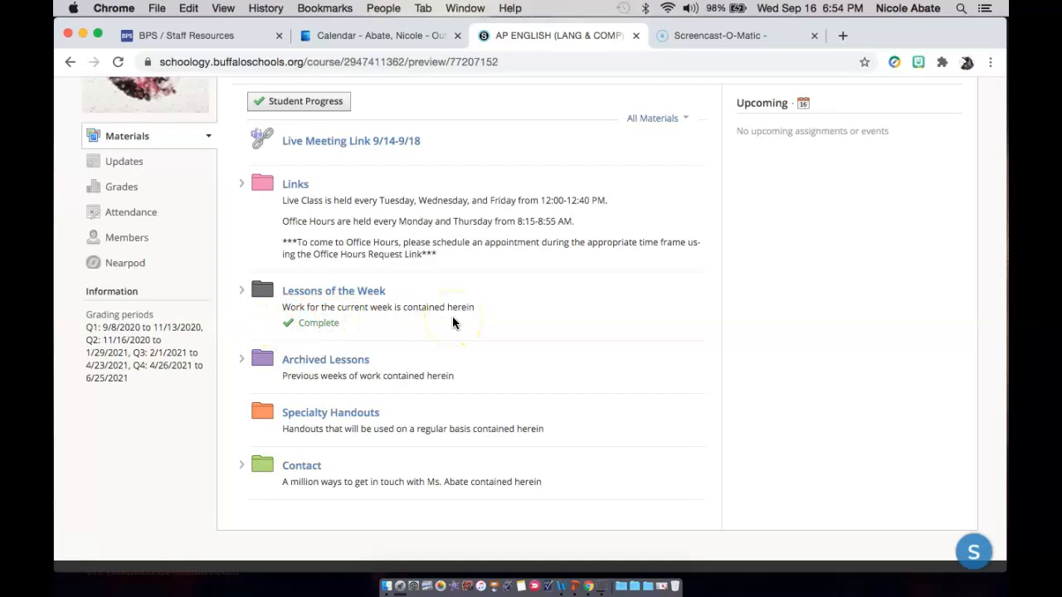
{"action": "scroll", "coordinate": [509, 308], "scroll_direction": "up", "scroll_amount": 3}
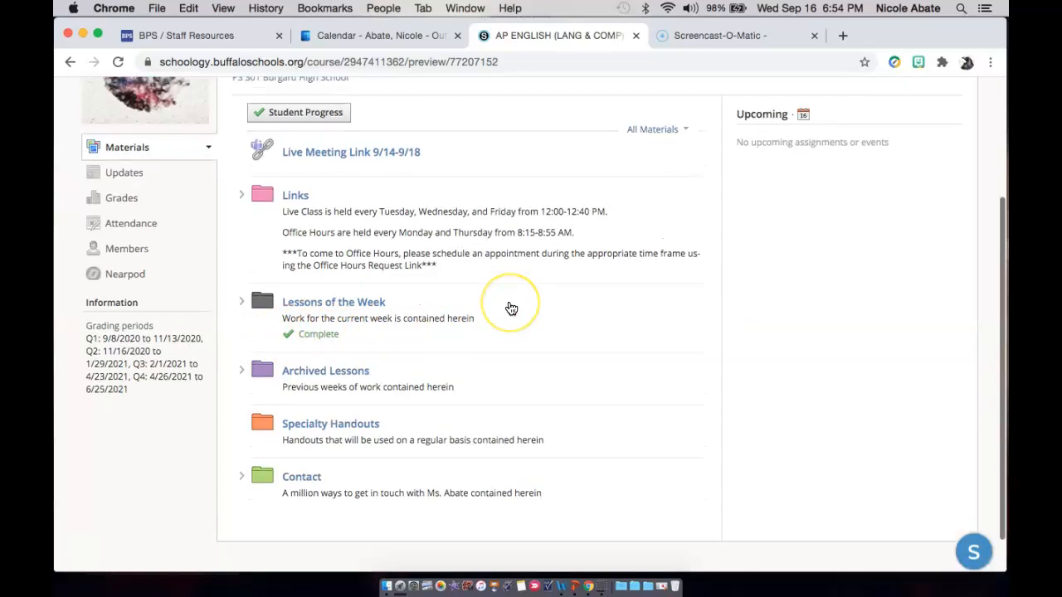
{"action": "scroll", "coordinate": [509, 308], "scroll_direction": "up", "scroll_amount": 6}
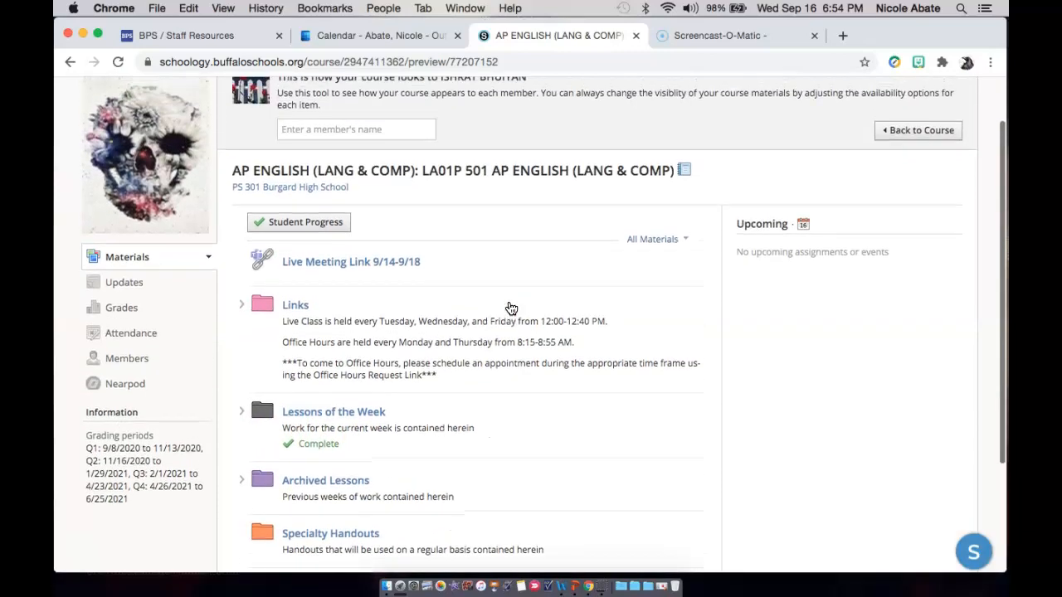
{"action": "left_click", "coordinate": [903, 193]}
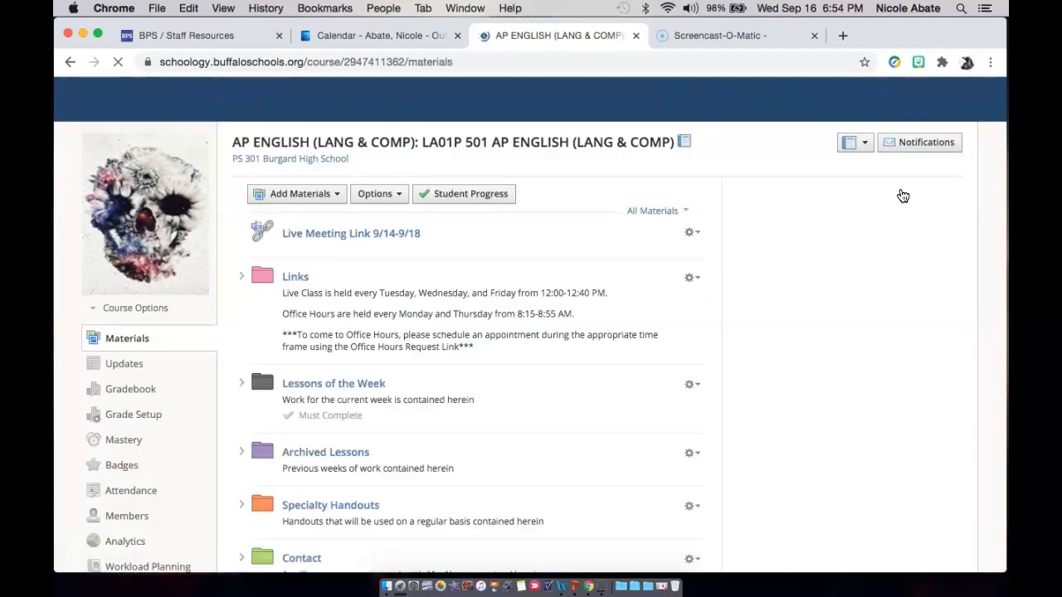
{"action": "left_click", "coordinate": [552, 162]}
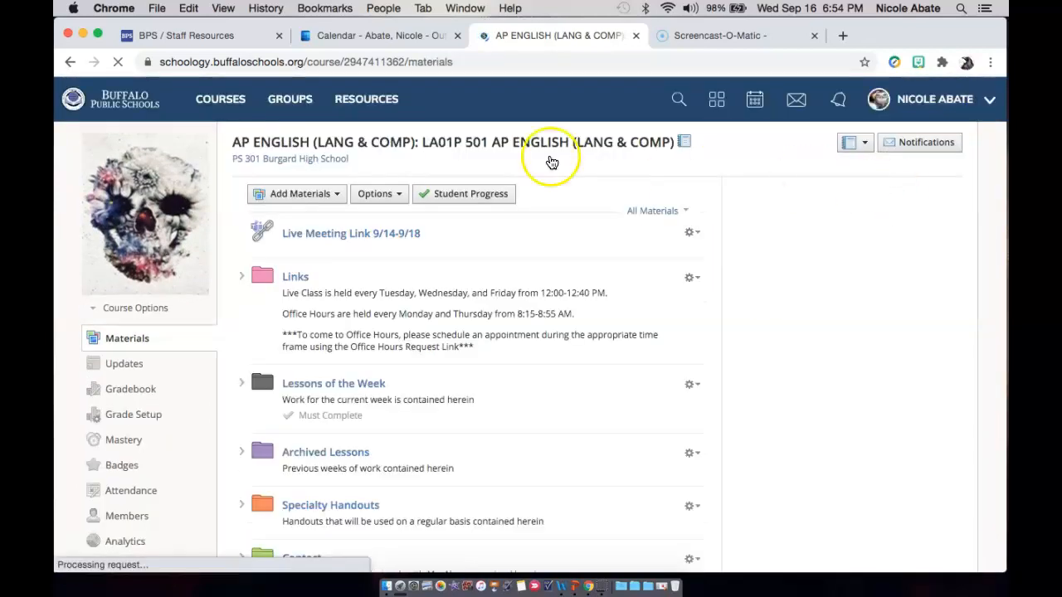
Open the teacher's own Practice Course: Section 1 from the list of courses.
{"action": "left_click", "coordinate": [225, 111]}
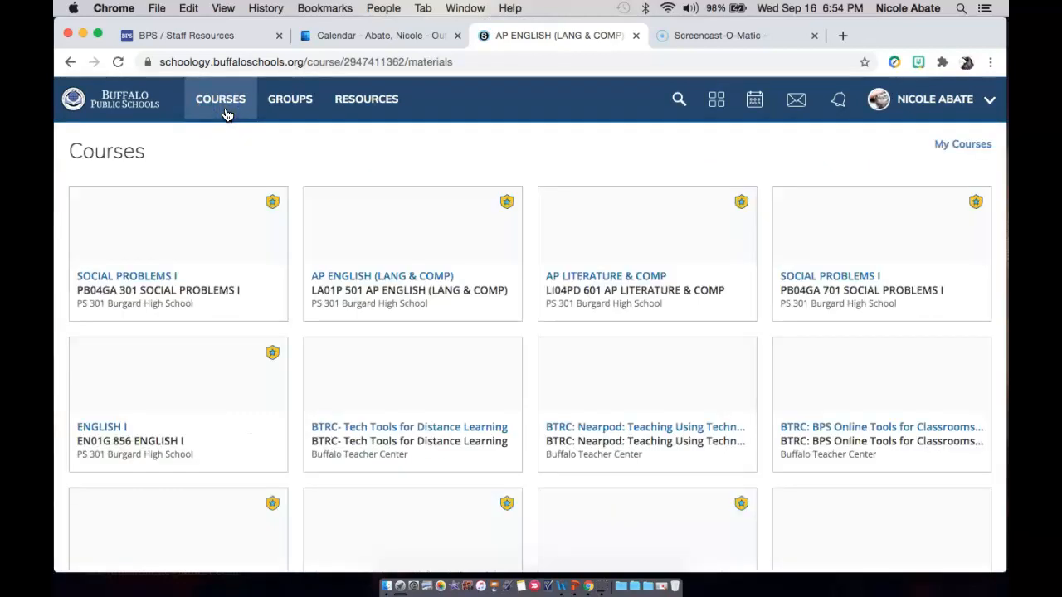
{"action": "scroll", "coordinate": [357, 396], "scroll_direction": "down", "scroll_amount": 1}
{"action": "scroll", "coordinate": [357, 397], "scroll_direction": "down", "scroll_amount": 3}
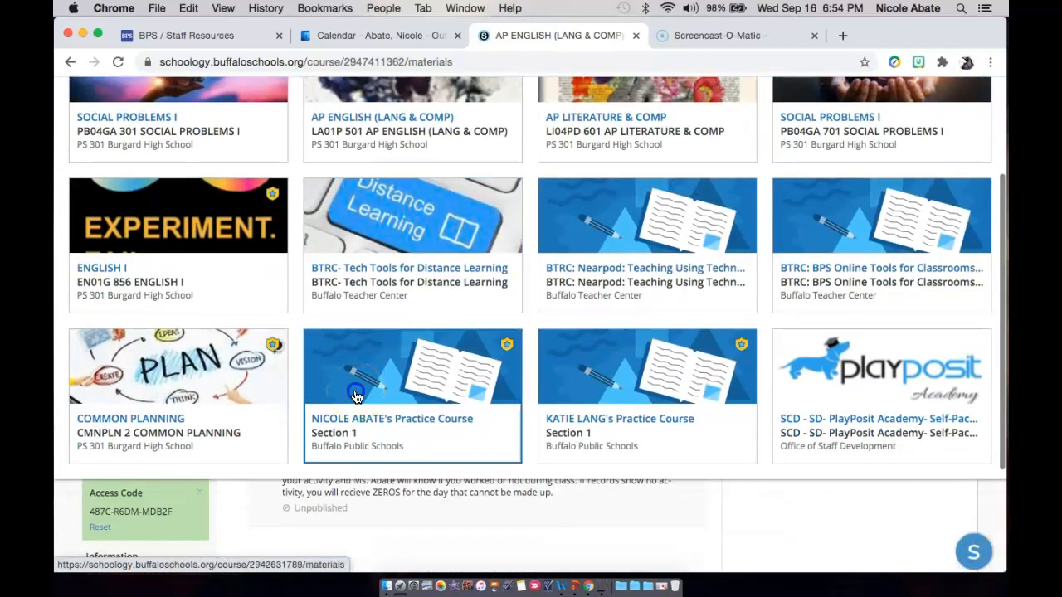
{"action": "left_click", "coordinate": [357, 397]}
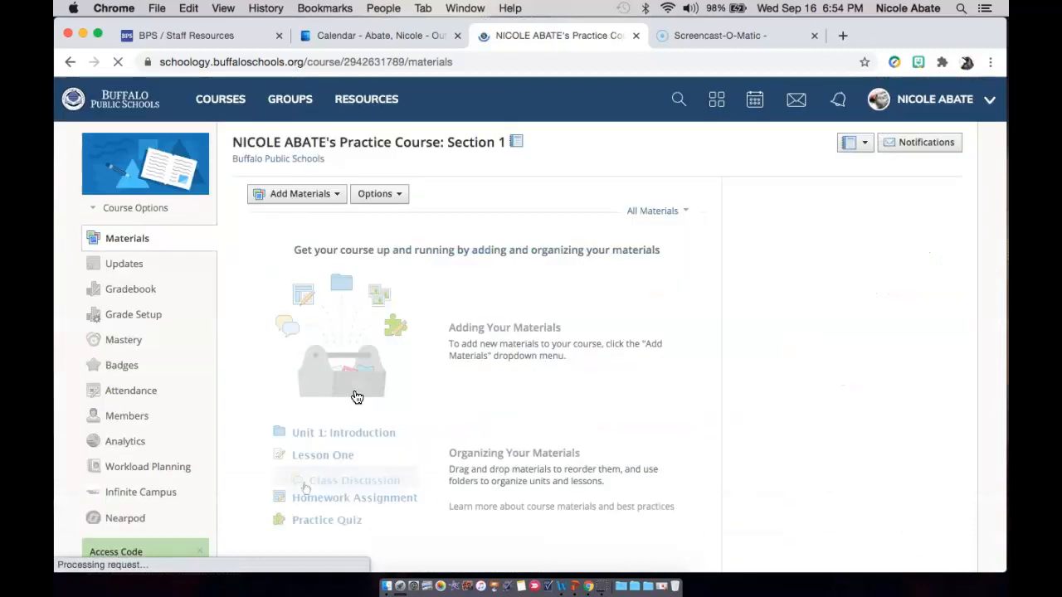
Change the practice course's picture to the dark blue stock image with the paint palette and pencils.
{"action": "mouse_move", "coordinate": [187, 173]}
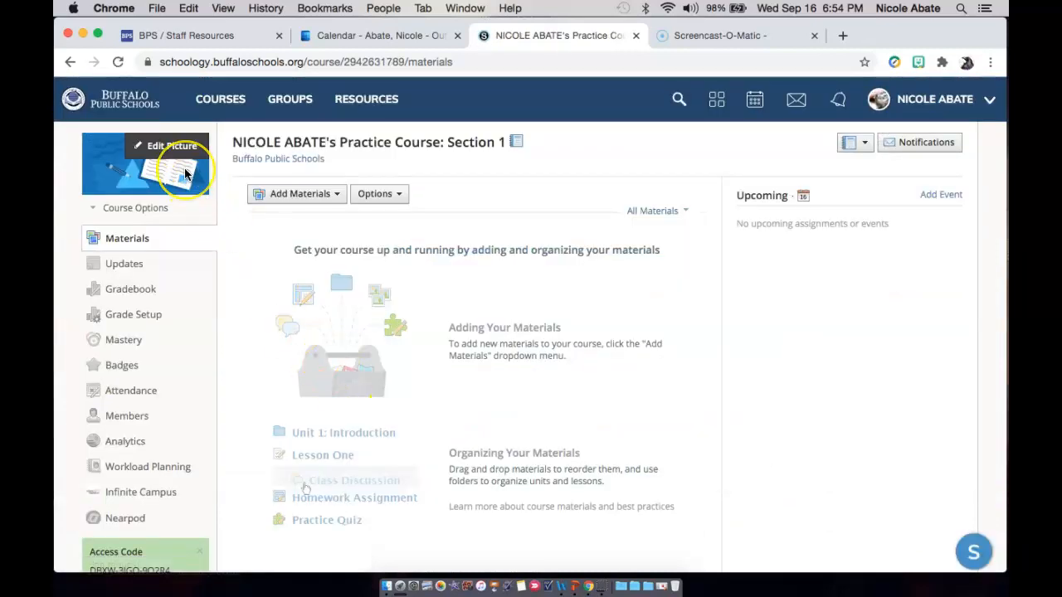
{"action": "left_click", "coordinate": [176, 163]}
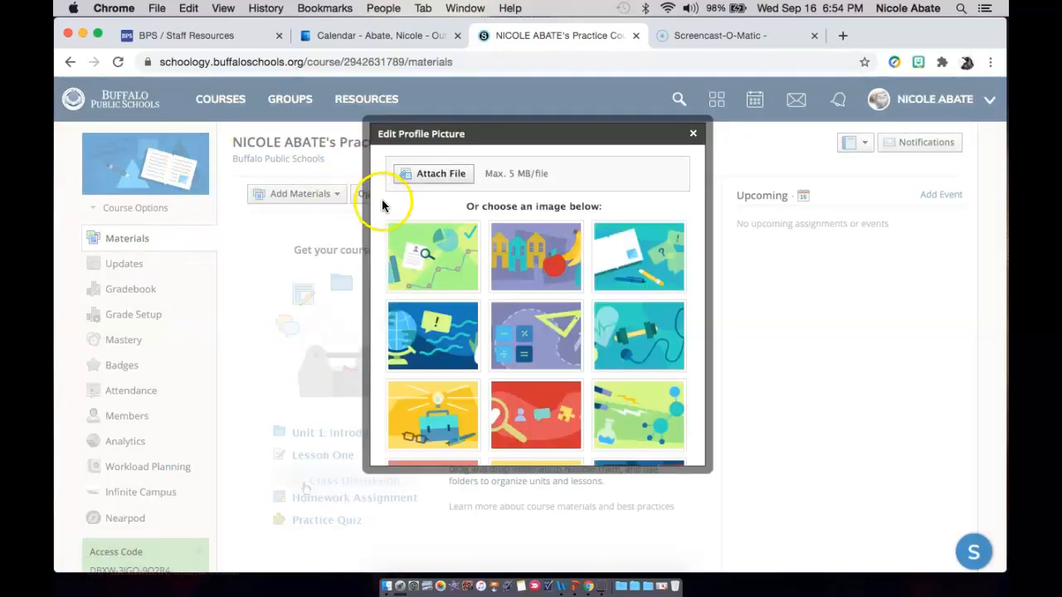
{"action": "left_click", "coordinate": [461, 254]}
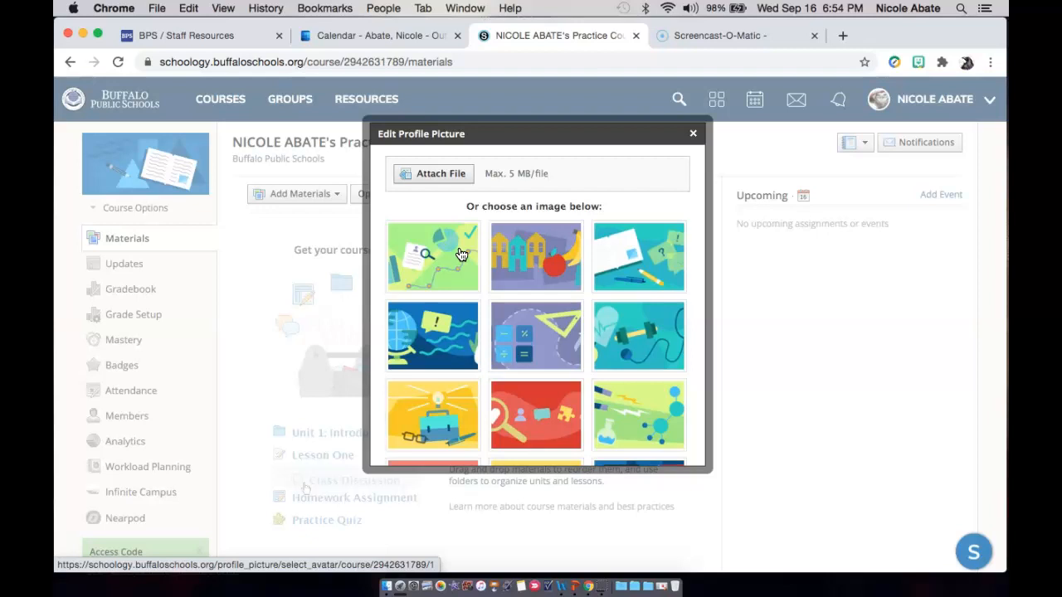
{"action": "scroll", "coordinate": [563, 364], "scroll_direction": "down", "scroll_amount": 2}
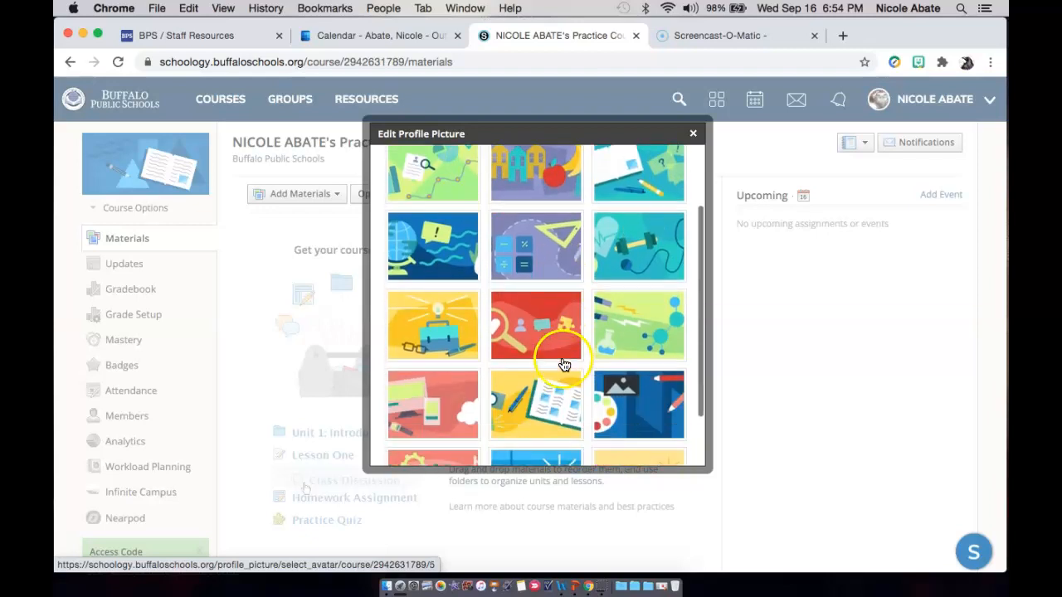
{"action": "scroll", "coordinate": [479, 256], "scroll_direction": "up", "scroll_amount": 3}
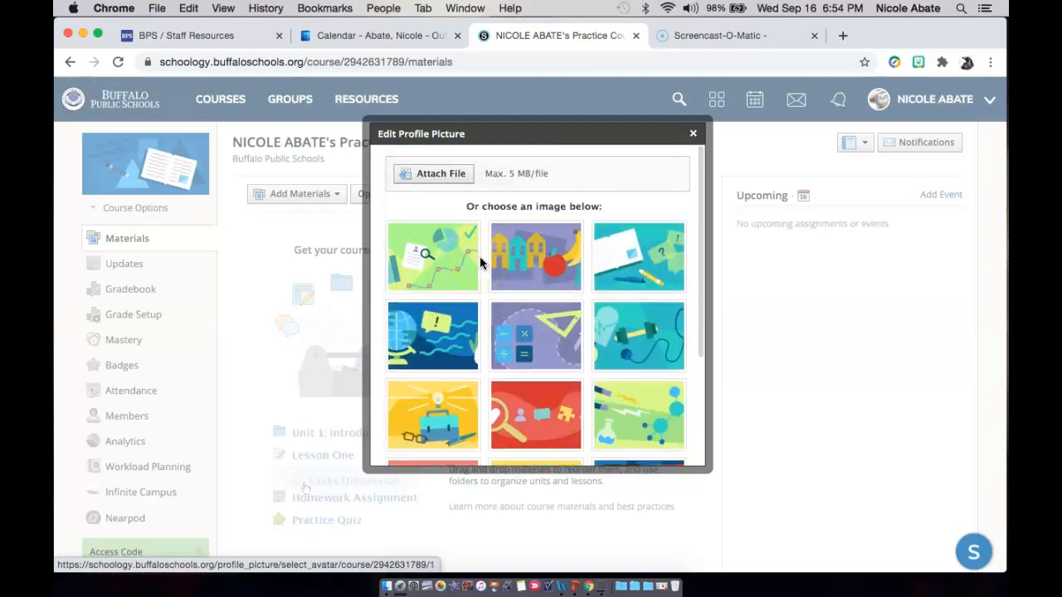
{"action": "scroll", "coordinate": [480, 263], "scroll_direction": "down", "scroll_amount": 3}
{"action": "left_click", "coordinate": [635, 367]}
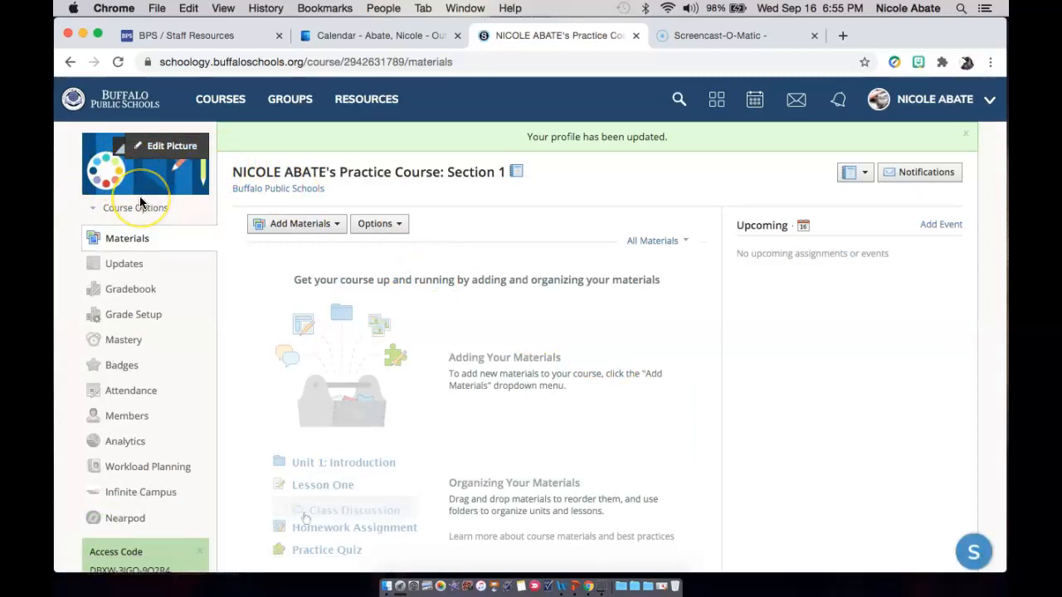
Start a new folder in the practice course materials with pink as its color and the title Links.
{"action": "left_click", "coordinate": [332, 227]}
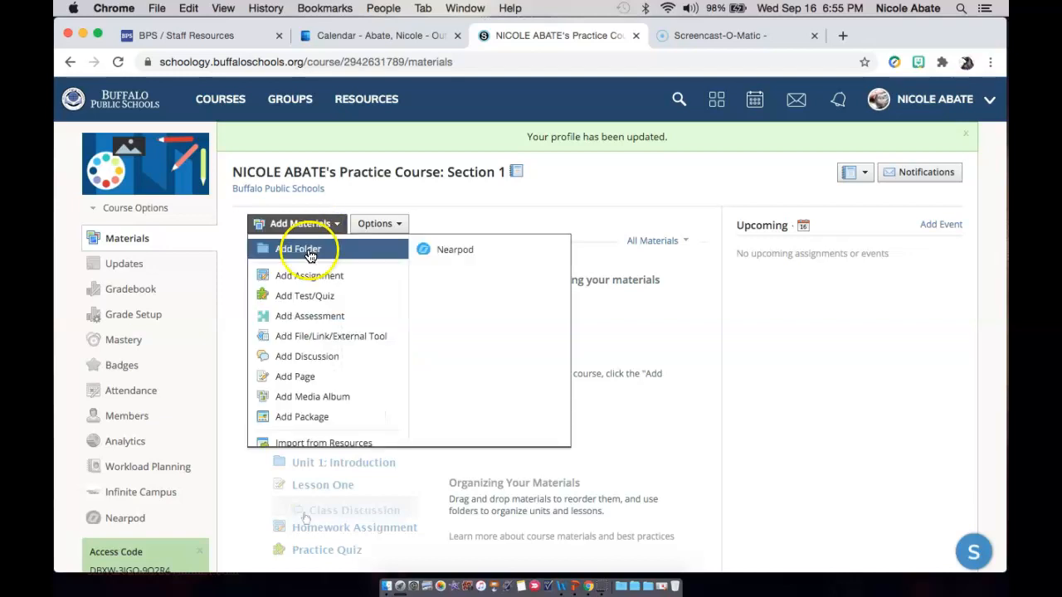
{"action": "left_click", "coordinate": [302, 249]}
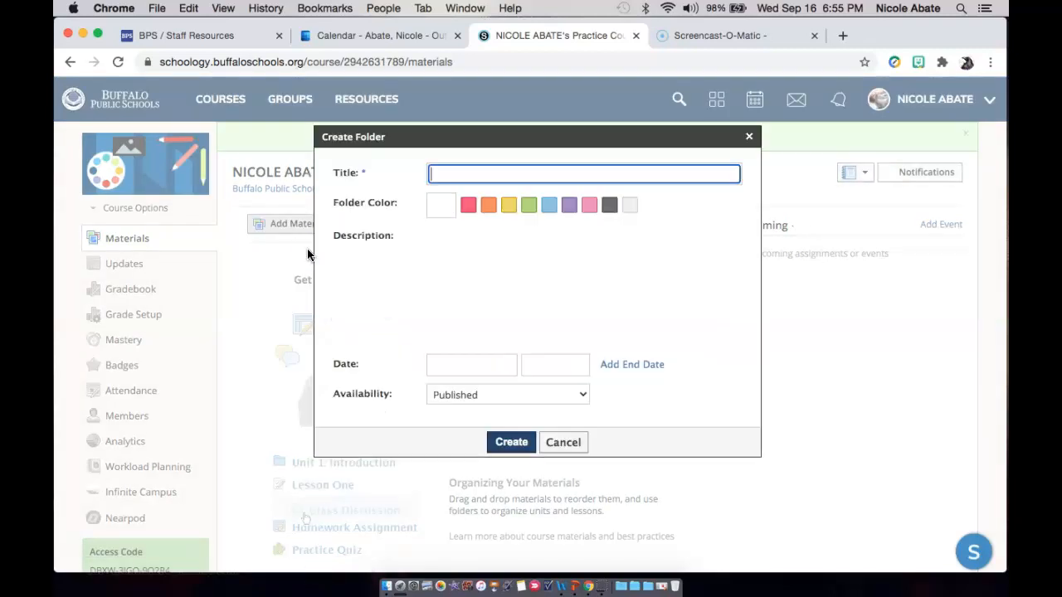
{"action": "left_click", "coordinate": [589, 203]}
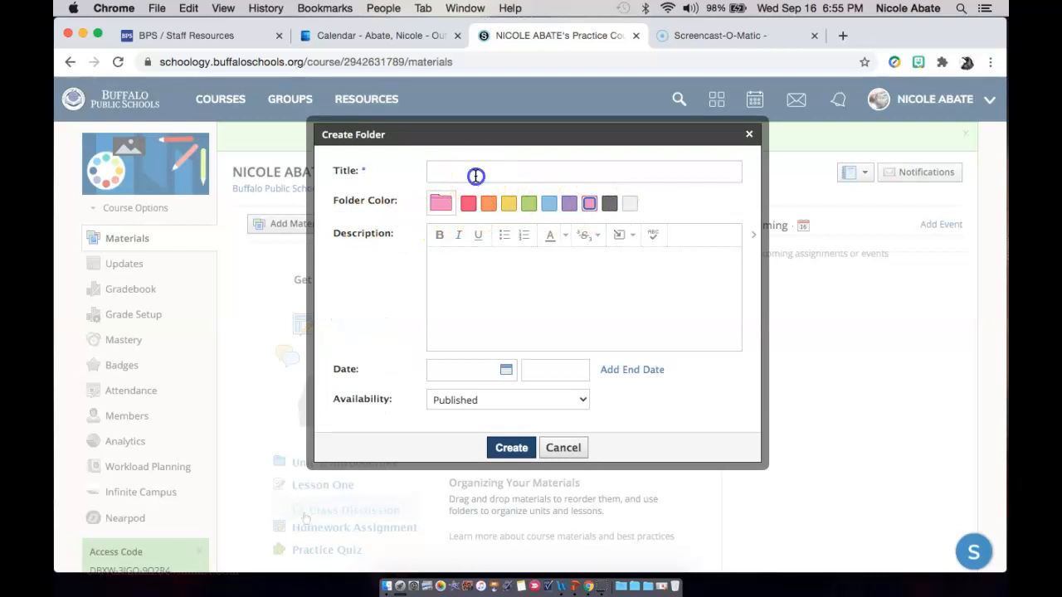
{"action": "left_click", "coordinate": [475, 174]}
{"action": "type", "text": "Links"}
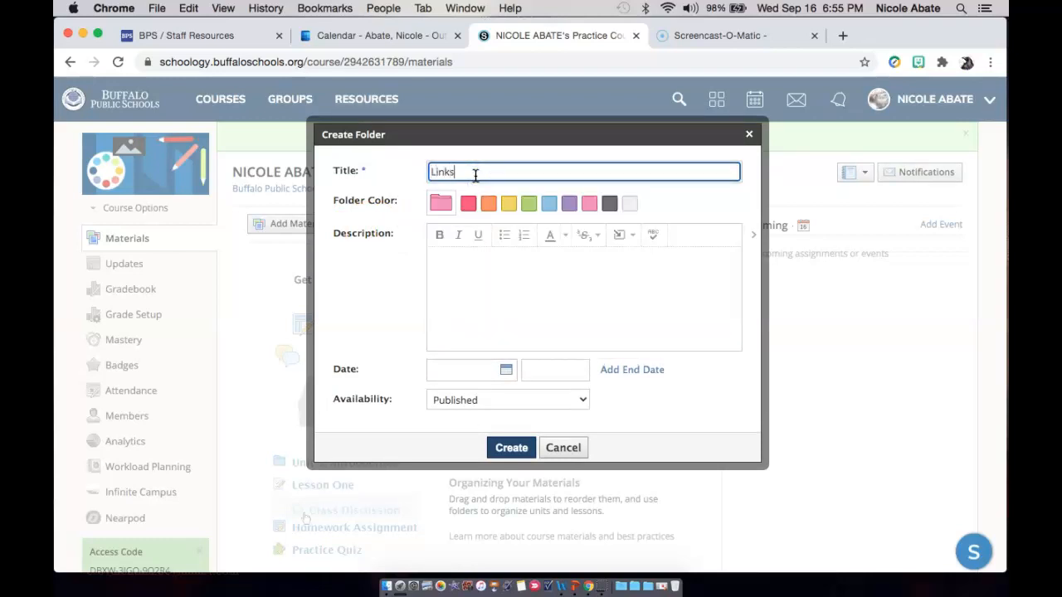
Enter the folder description "Live Links for Class Meetings and Office Hours" and create the folder.
{"action": "left_click", "coordinate": [472, 253]}
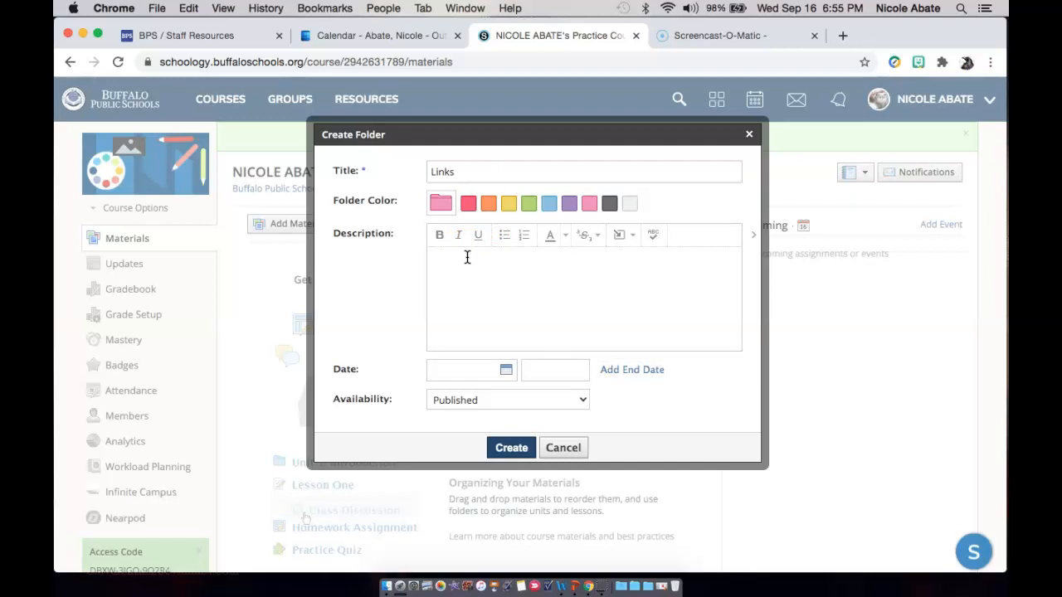
{"action": "type", "text": "Live Links for Class Meetings and Office Hours"}
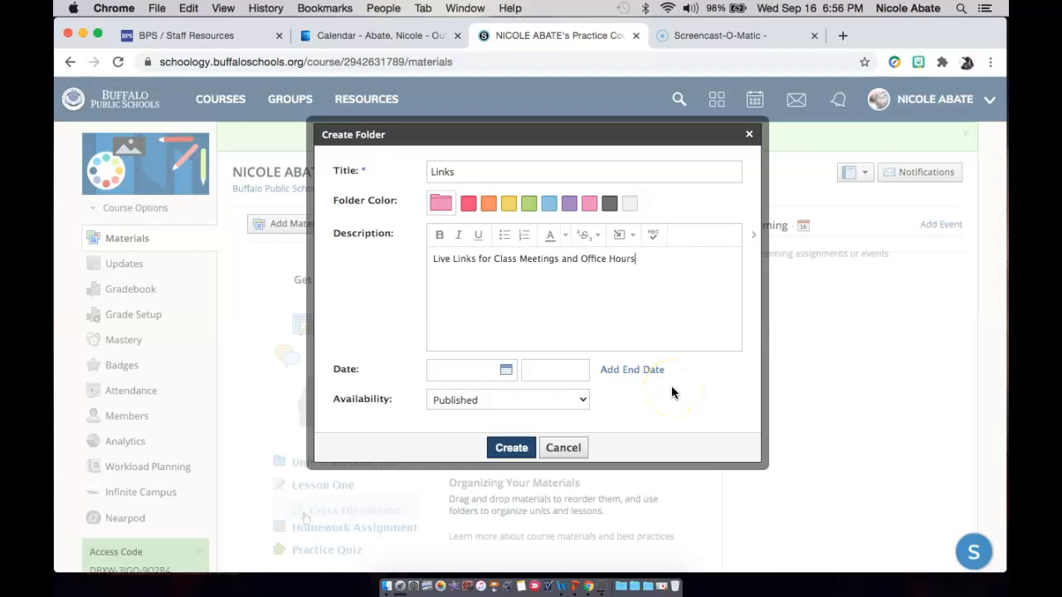
{"action": "left_click", "coordinate": [501, 448]}
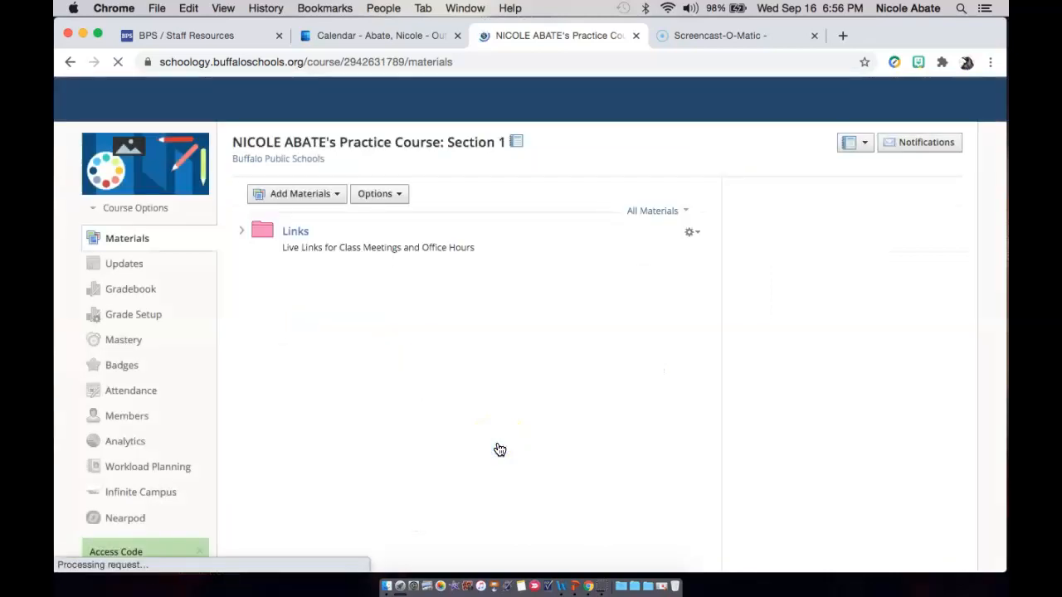
{"action": "left_click", "coordinate": [416, 351]}
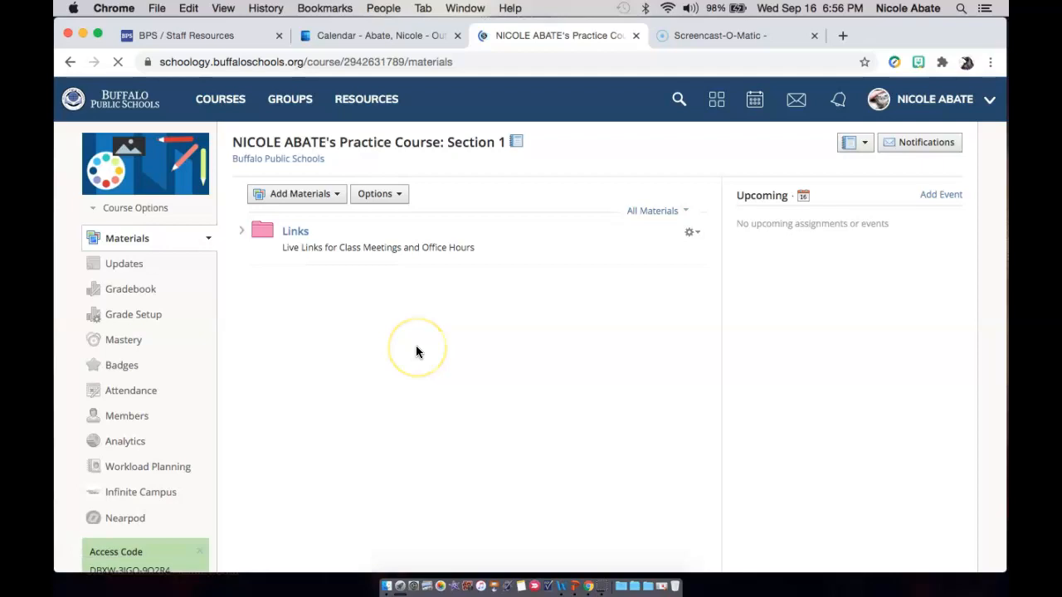
In the Links folder, start a new link using the copied Microsoft Teams meeting URL.
{"action": "left_click", "coordinate": [302, 232]}
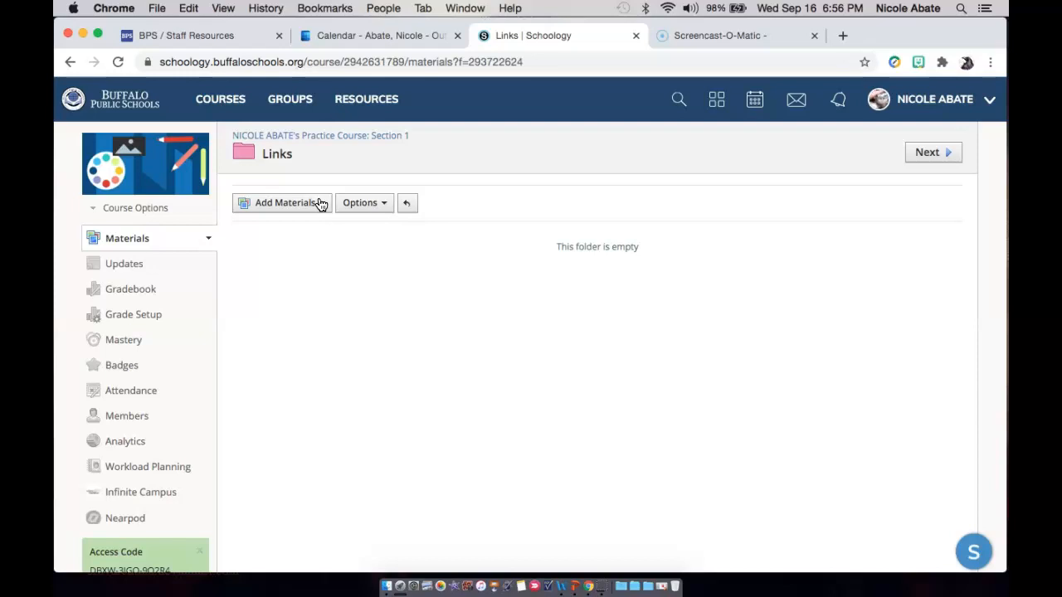
{"action": "left_click", "coordinate": [321, 205]}
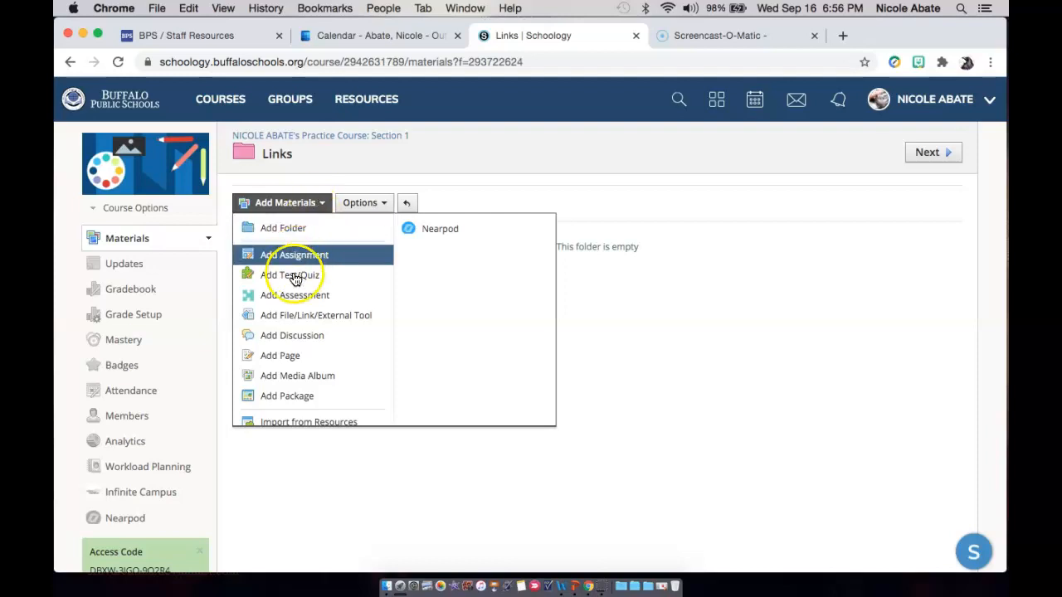
{"action": "left_click", "coordinate": [289, 315]}
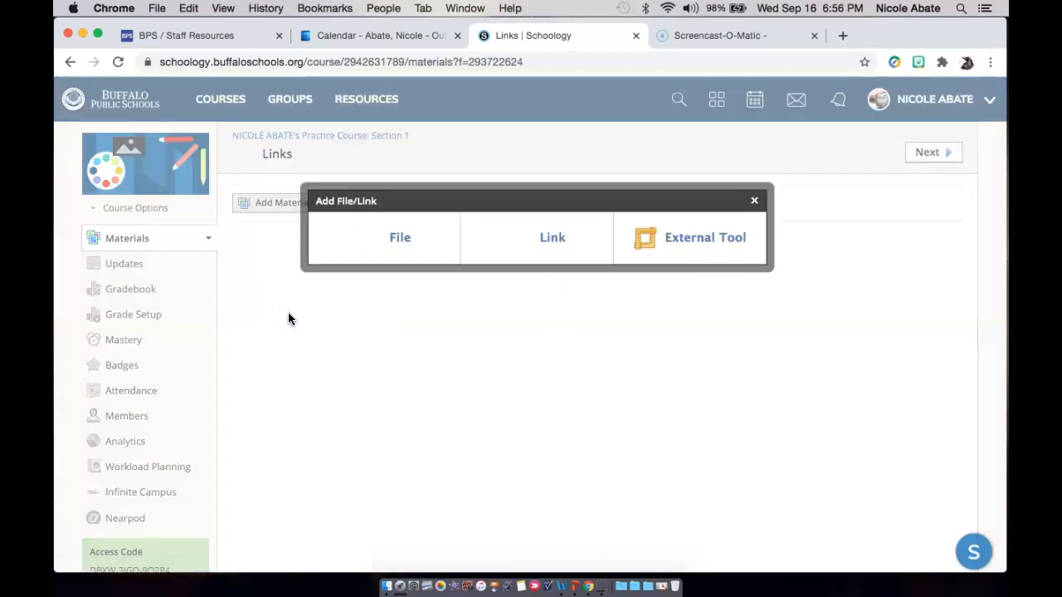
{"action": "left_click", "coordinate": [544, 242]}
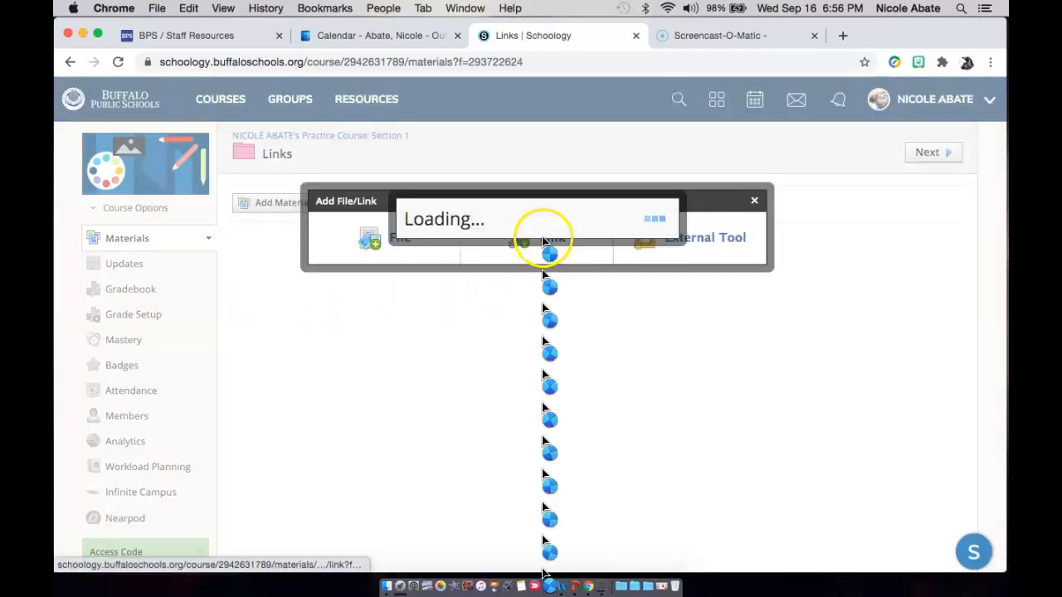
{"action": "left_click", "coordinate": [540, 207]}
{"action": "right_click", "coordinate": [540, 208]}
{"action": "left_click", "coordinate": [564, 302]}
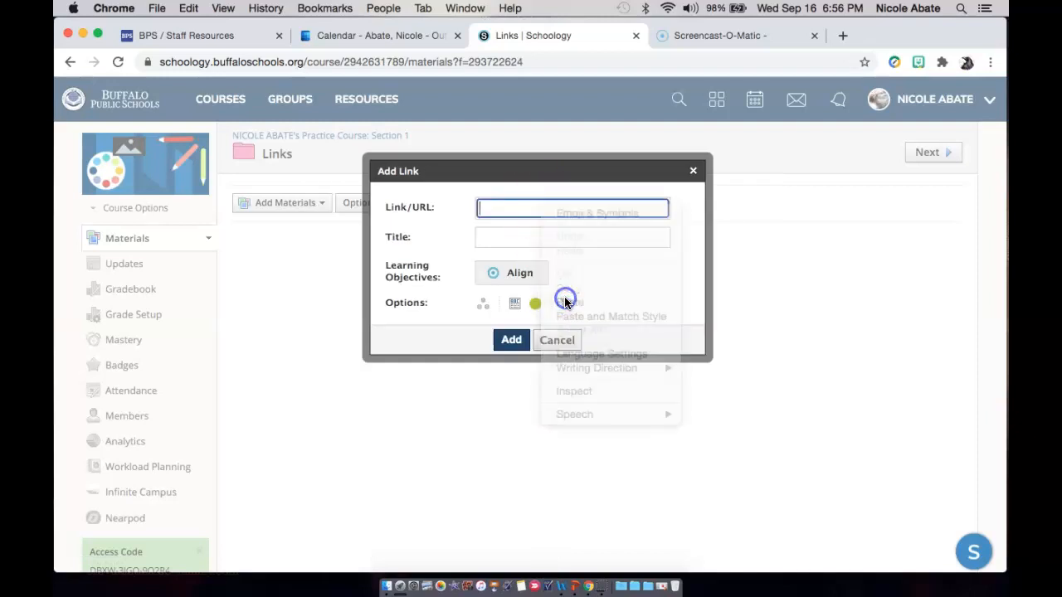
Title the link Class Link, set it to display in a new window, and add it to the folder.
{"action": "left_click", "coordinate": [548, 237]}
{"action": "type", "text": "Class Link"}
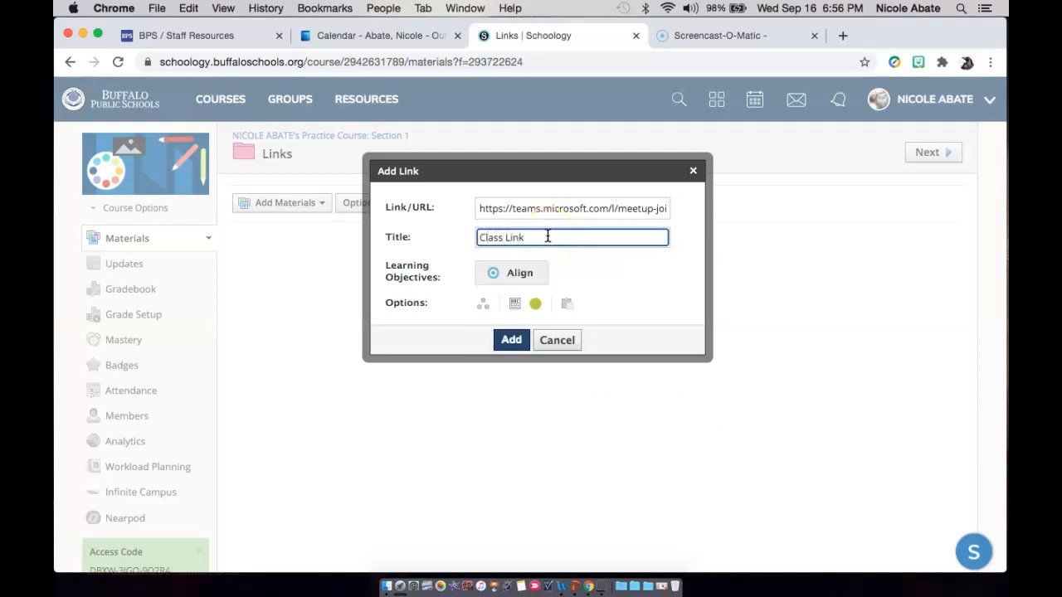
{"action": "left_click", "coordinate": [515, 306]}
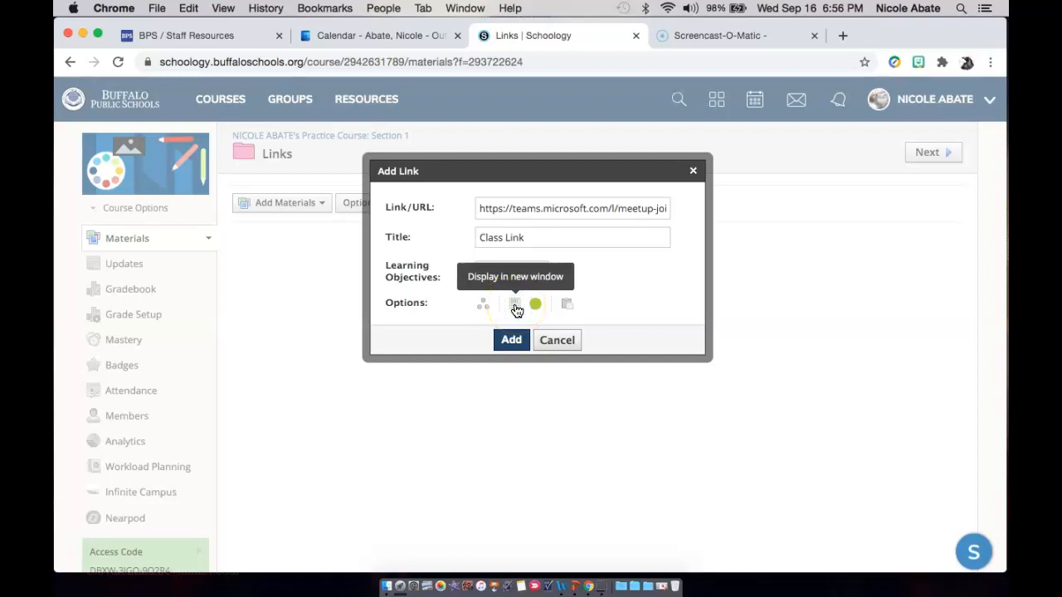
{"action": "left_click", "coordinate": [510, 337]}
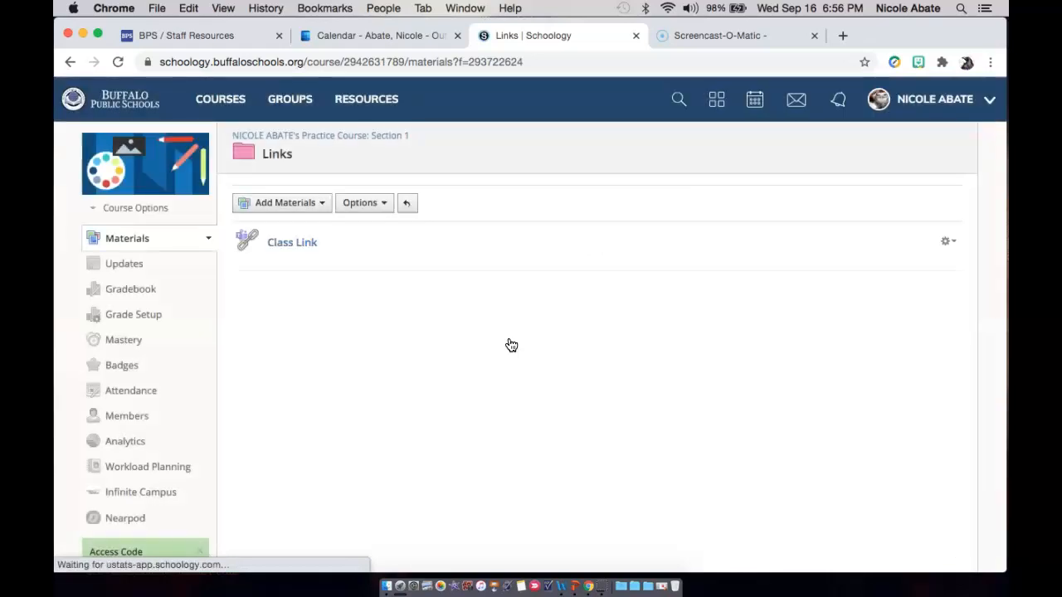
Return to the practice course's main materials and start a new folder titled Daily Writing Assignments.
{"action": "left_click", "coordinate": [350, 141]}
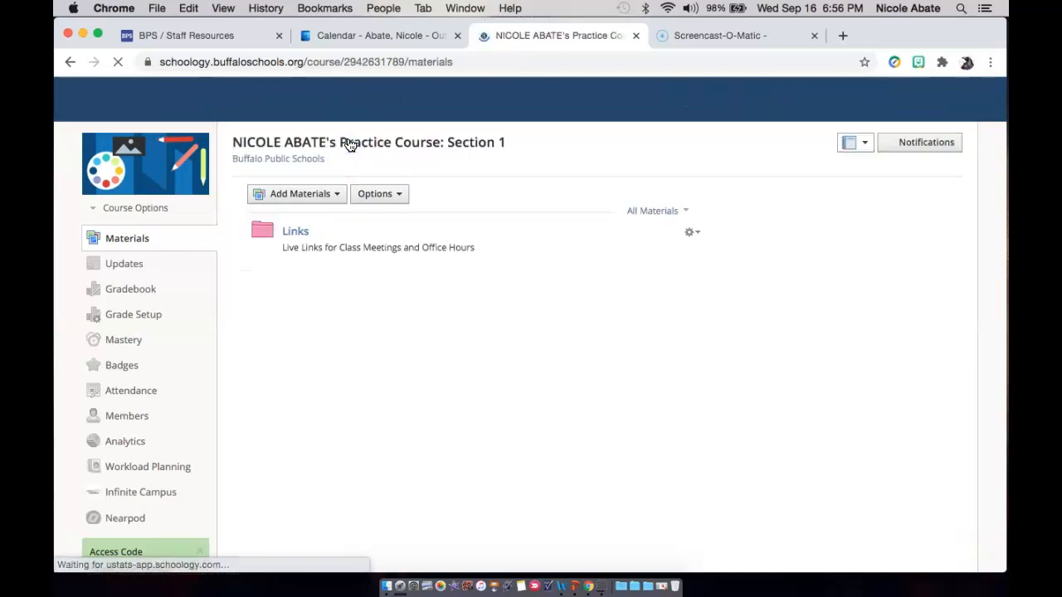
{"action": "left_click", "coordinate": [337, 197]}
{"action": "left_click", "coordinate": [327, 218]}
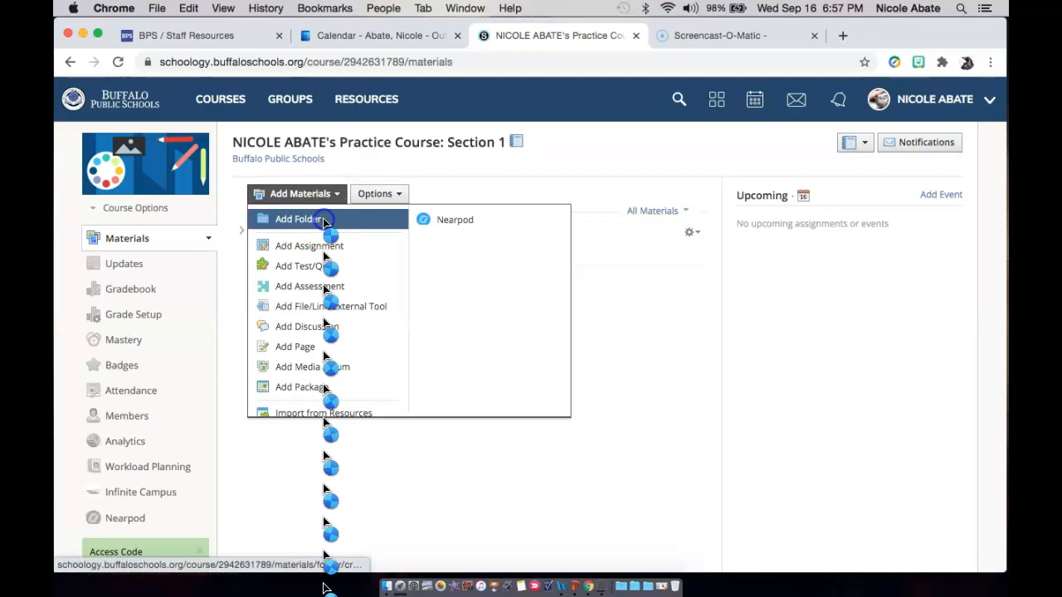
{"action": "left_click", "coordinate": [457, 174]}
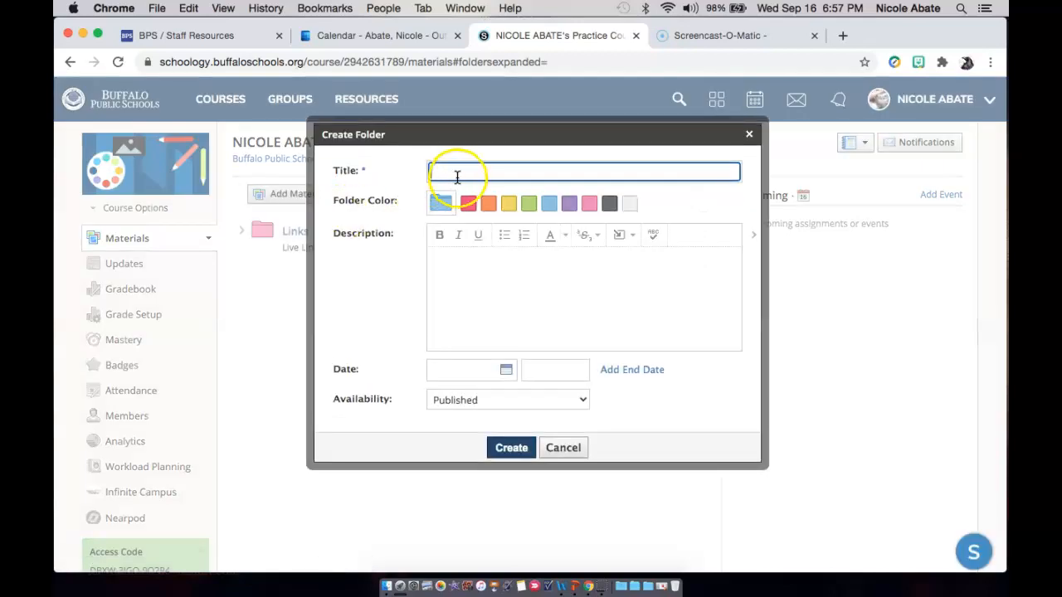
{"action": "type", "text": "Dai"}
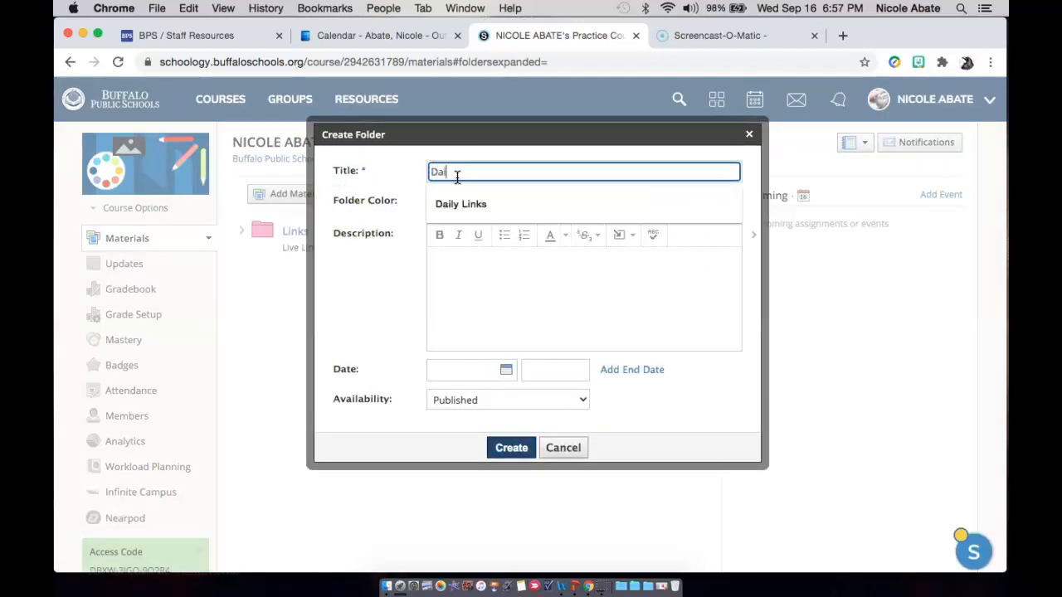
{"action": "type", "text": "ly Writing"}
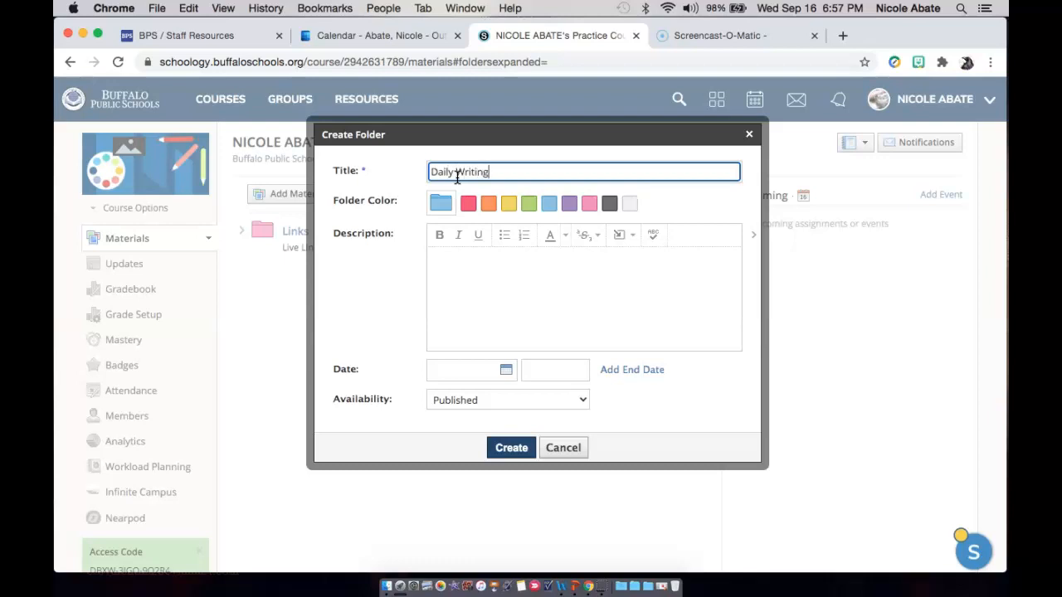
{"action": "type", "text": " Assignments"}
Give the folder the description "Writing Assignments for every day" and the color orange, and create it.
{"action": "left_click", "coordinate": [442, 251]}
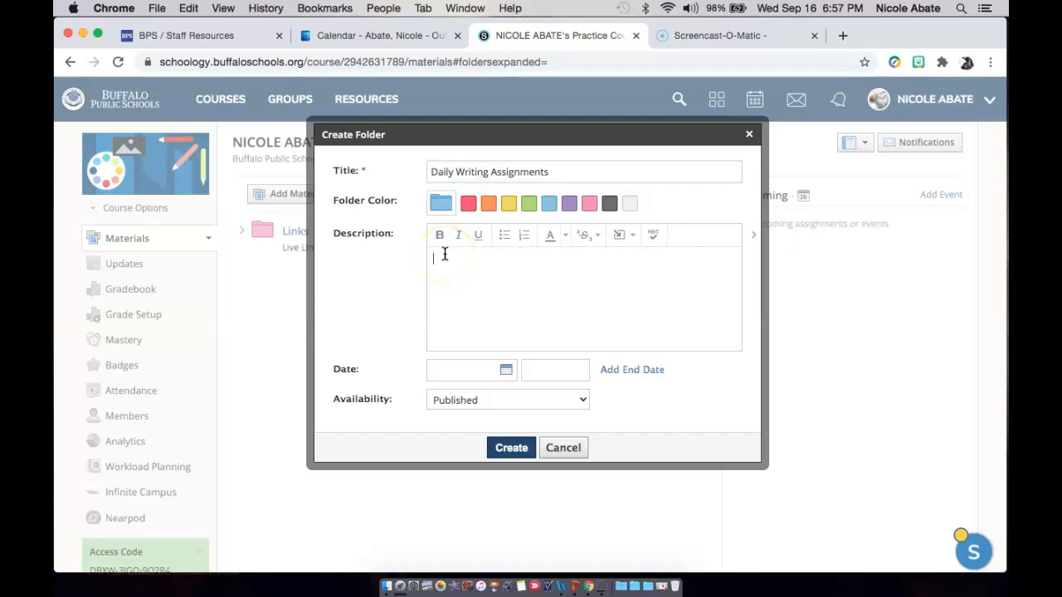
{"action": "type", "text": "Writing Assignments for every day"}
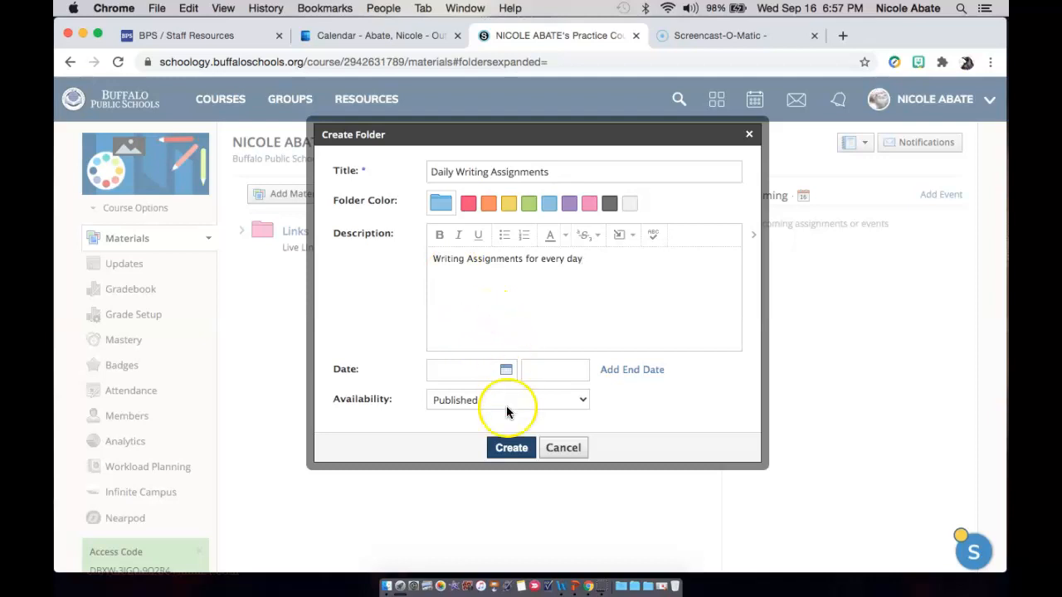
{"action": "left_click", "coordinate": [488, 204]}
{"action": "left_click", "coordinate": [510, 452]}
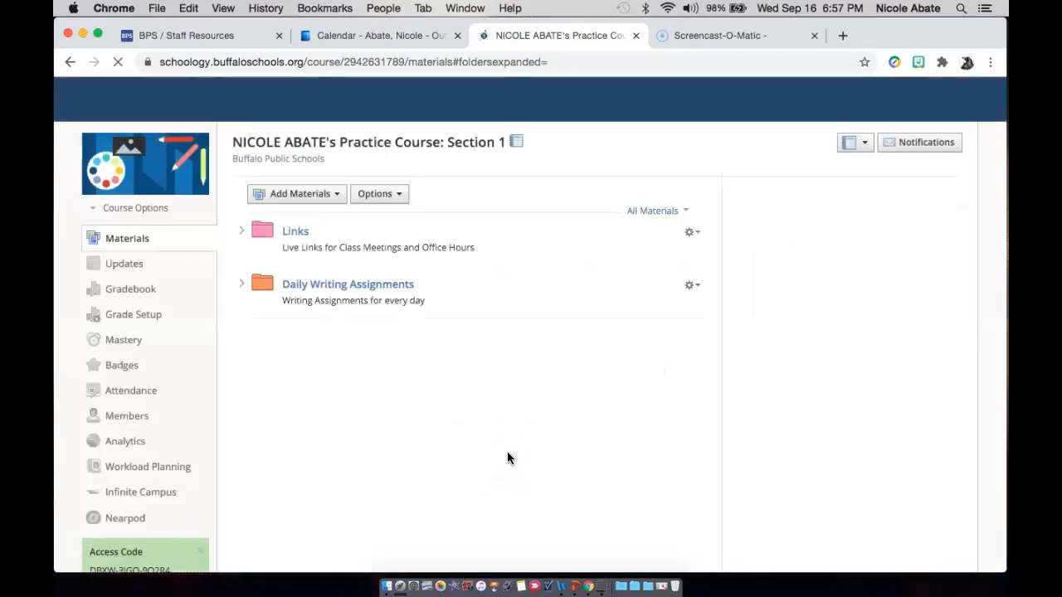
In the Daily Writing Assignments folder, start a new assignment named Author Search and Summary.
{"action": "left_click", "coordinate": [377, 288]}
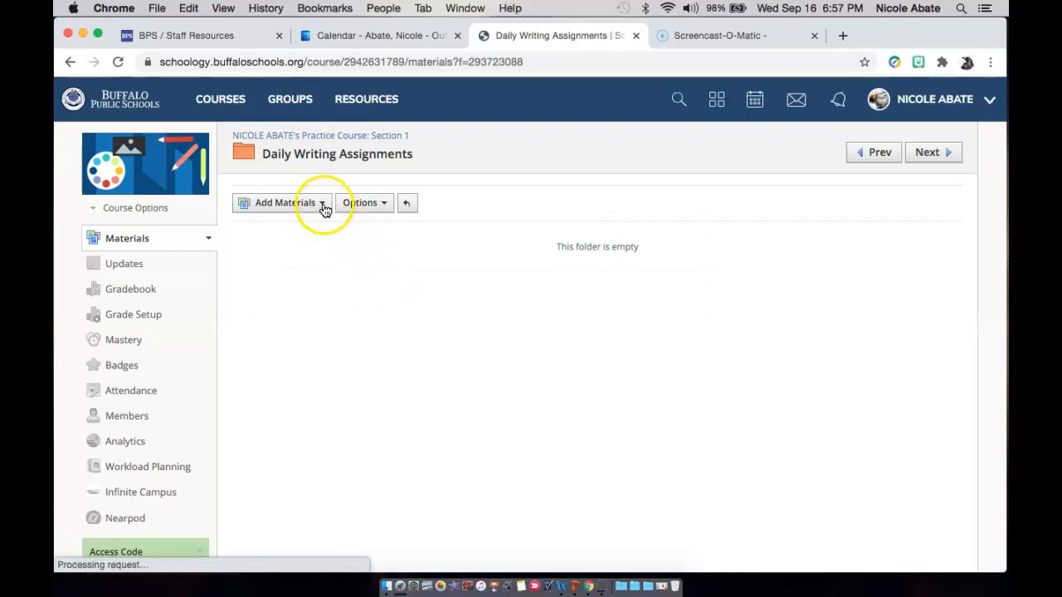
{"action": "left_click", "coordinate": [323, 206]}
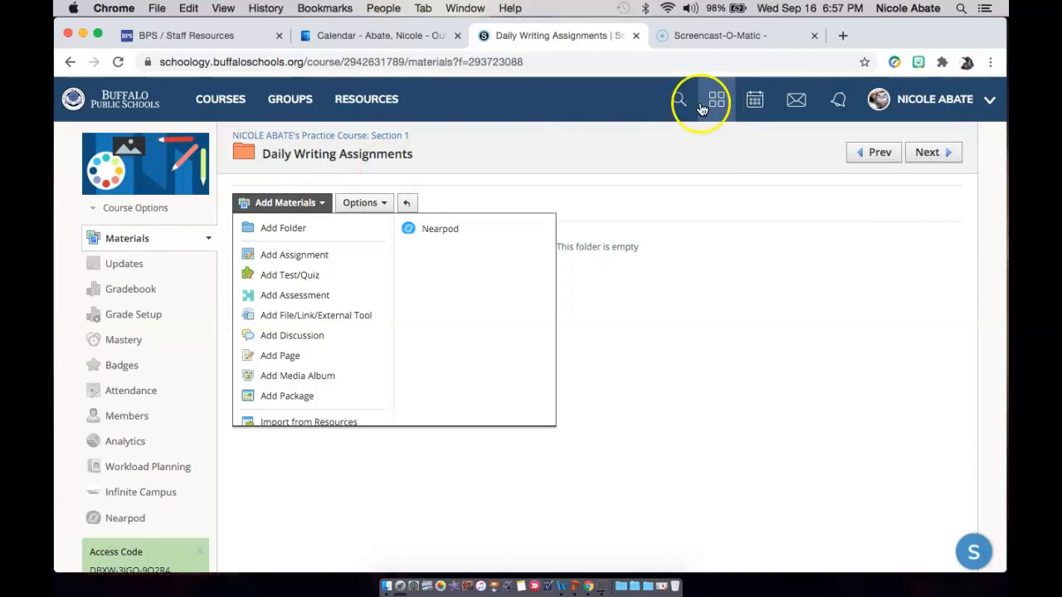
{"action": "left_click", "coordinate": [308, 255]}
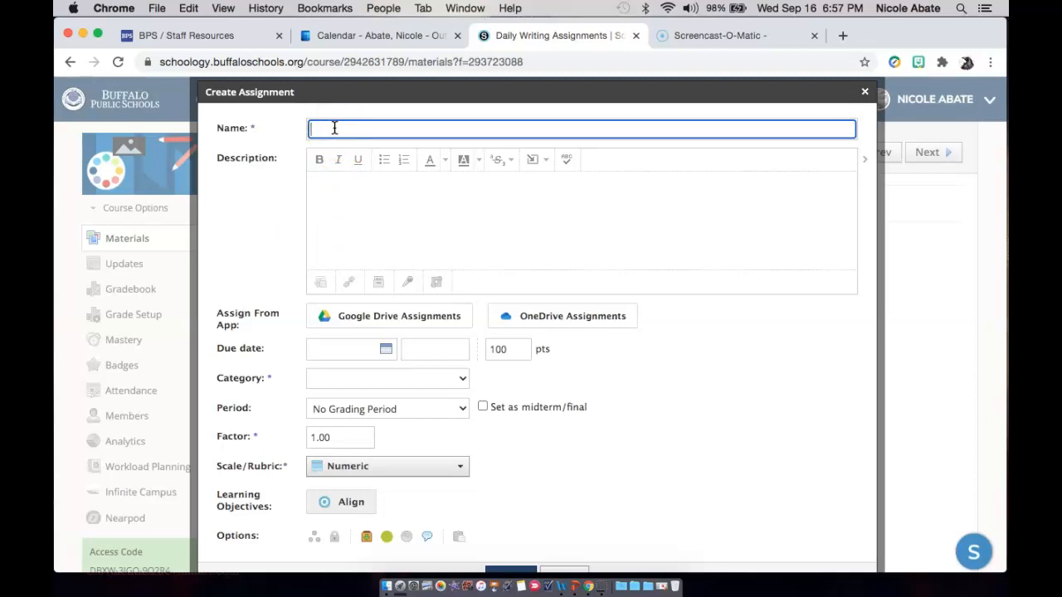
{"action": "type", "text": "Author Sea"}
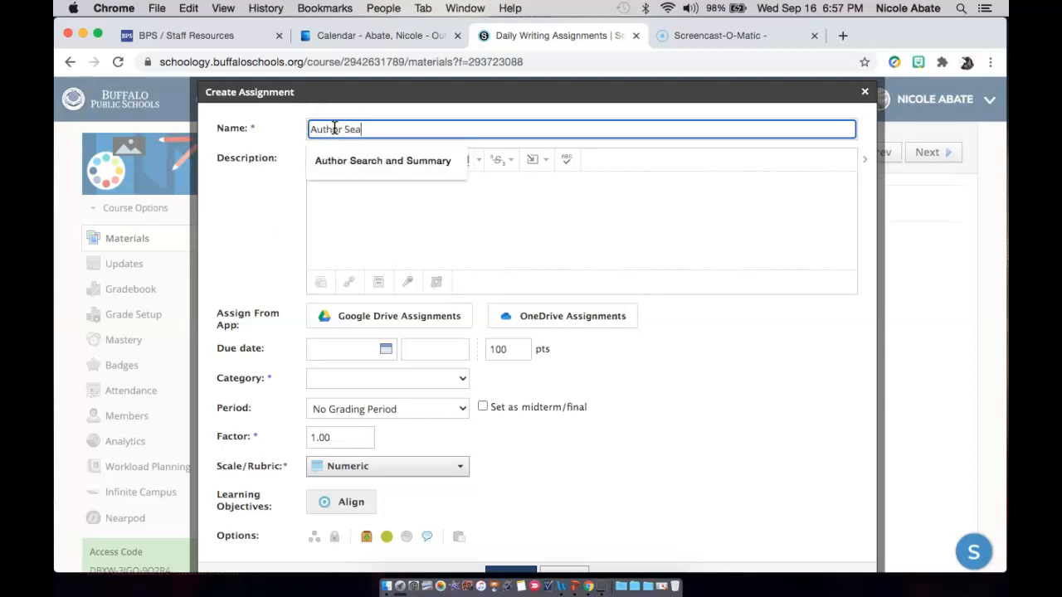
{"action": "type", "text": "rch and Summary"}
Enter the assignment description "Follow the link to the author's page and read their bio".
{"action": "left_click", "coordinate": [325, 185]}
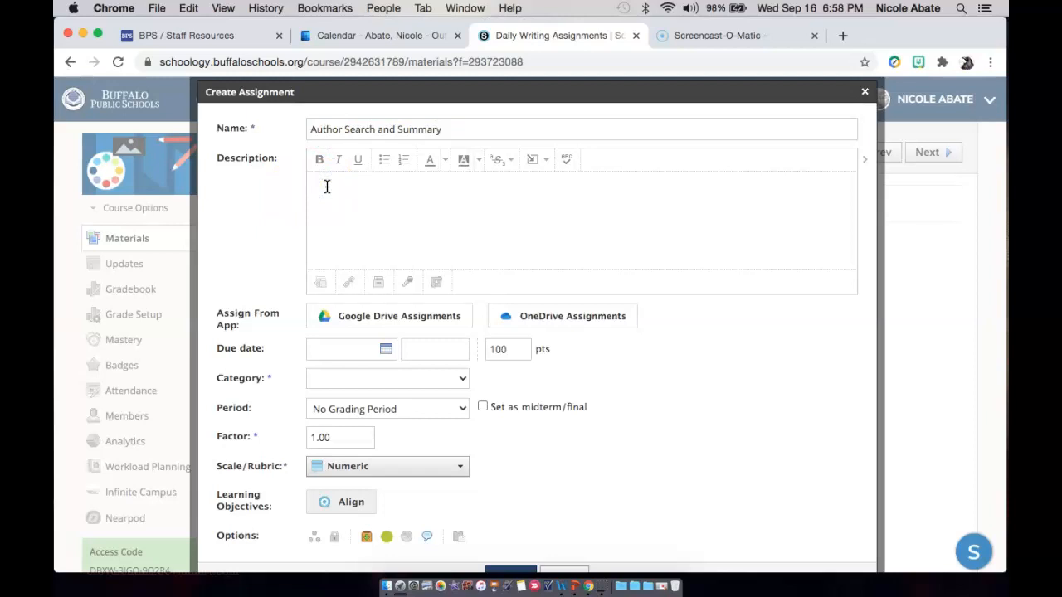
{"action": "type", "text": "Follow the link th the author's page and w"}
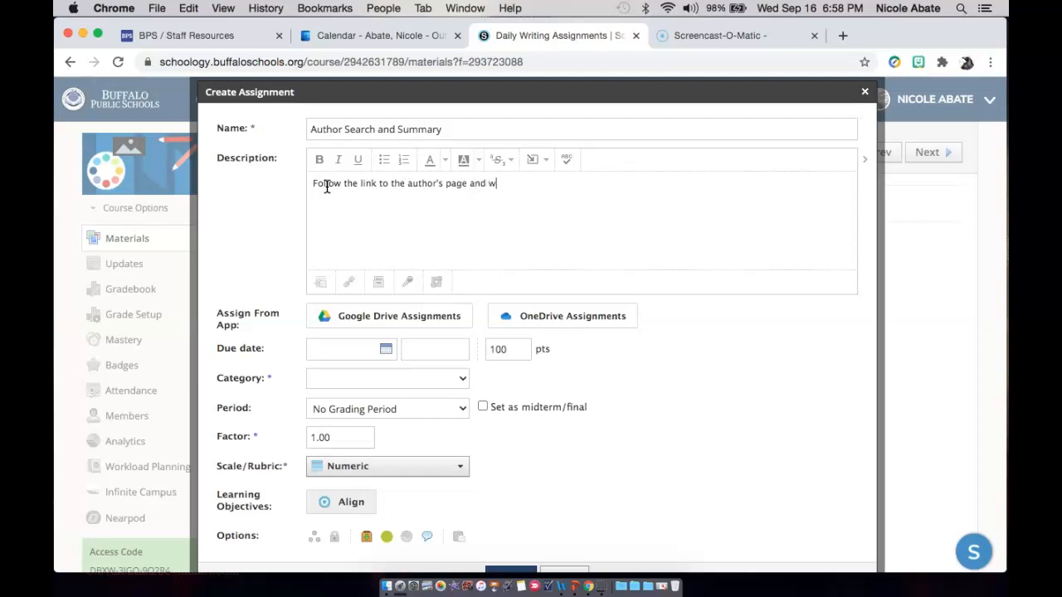
{"action": "key", "text": "BackSpace"}
{"action": "type", "text": "read their bio"}
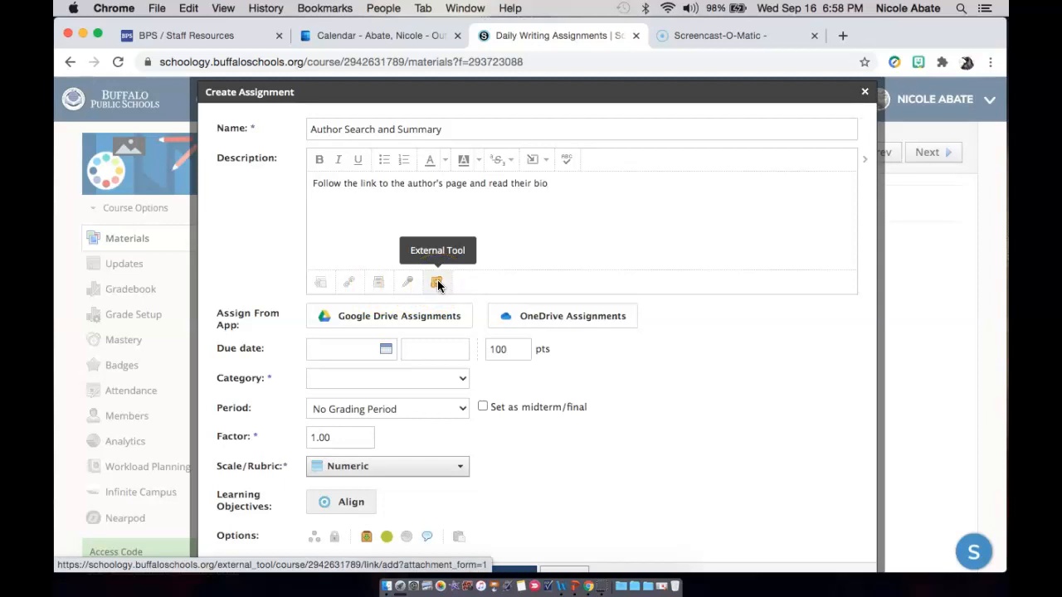
Attach the Author Search and Summary document from Google Drive Assignments to the assignment.
{"action": "left_click", "coordinate": [421, 315]}
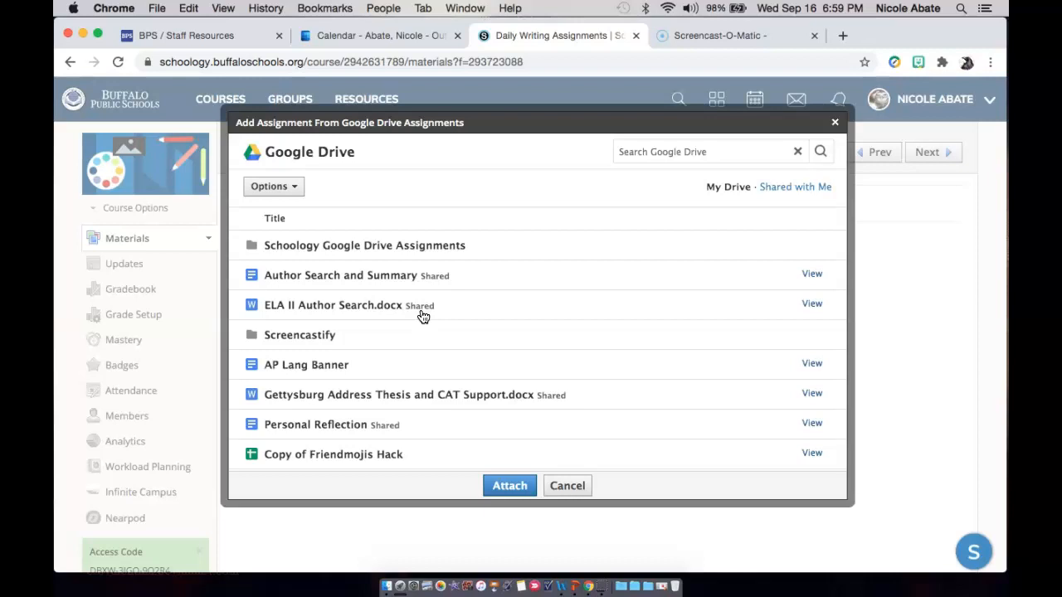
{"action": "left_click", "coordinate": [346, 276]}
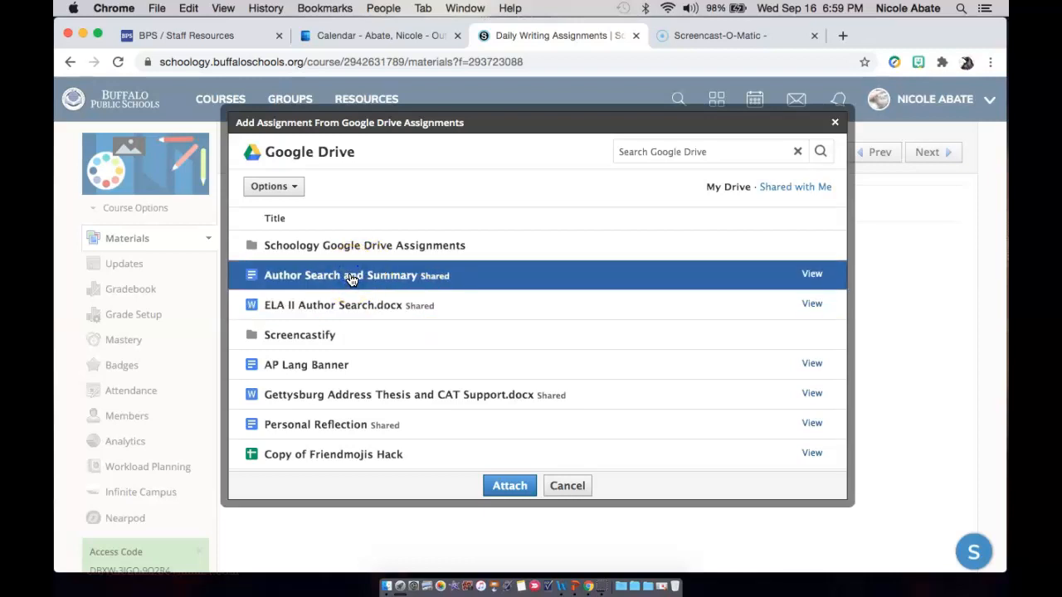
{"action": "left_click", "coordinate": [485, 438]}
{"action": "left_click", "coordinate": [514, 489]}
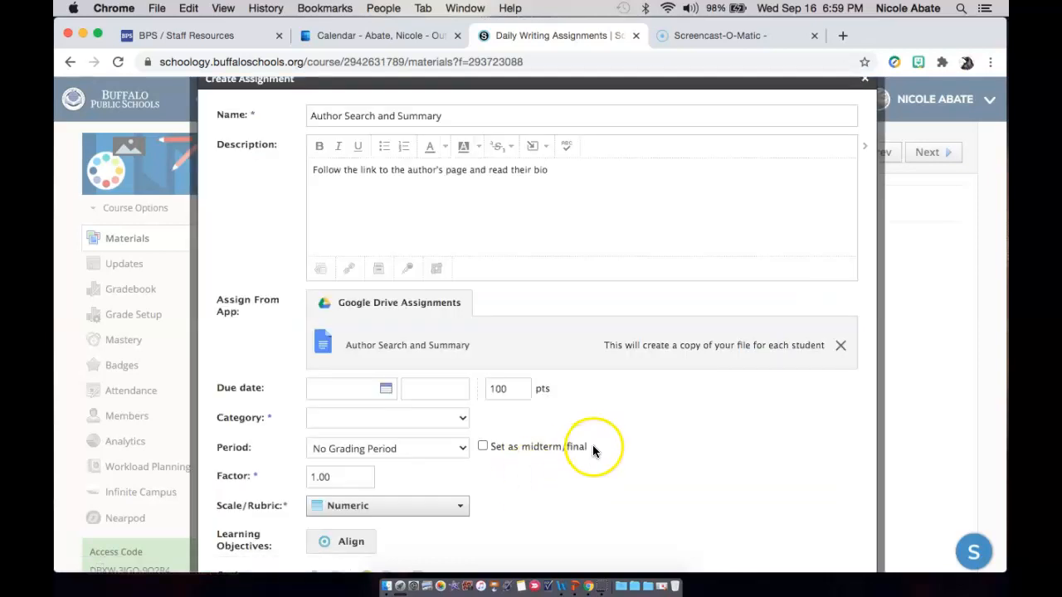
Set the assignment's due date to 9/16/20 and its value to 10 points.
{"action": "scroll", "coordinate": [592, 444], "scroll_direction": "down", "scroll_amount": 2}
{"action": "left_click", "coordinate": [385, 330]}
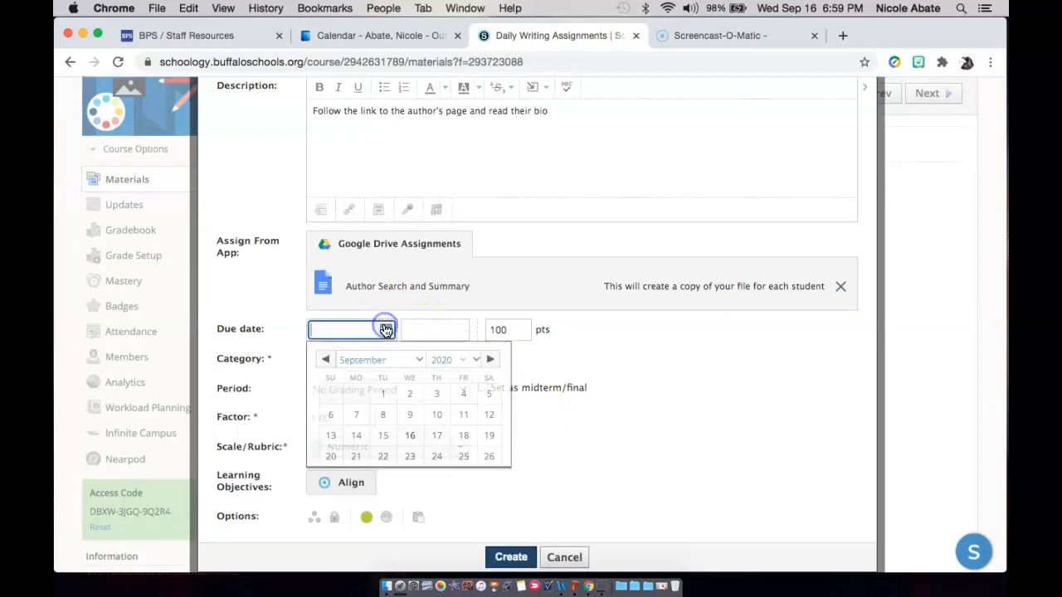
{"action": "left_click", "coordinate": [414, 444]}
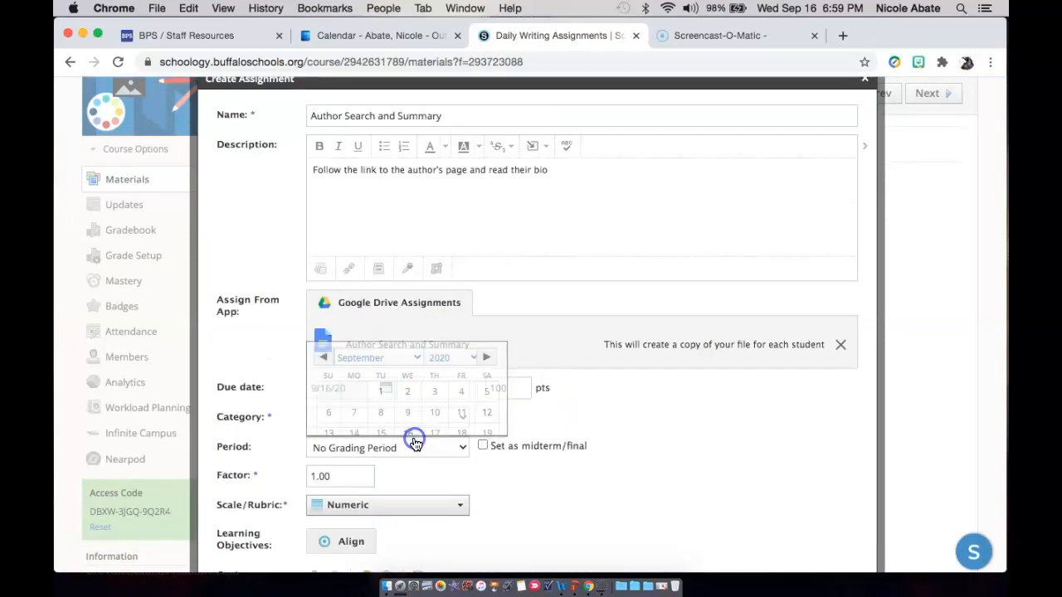
{"action": "left_click", "coordinate": [523, 390]}
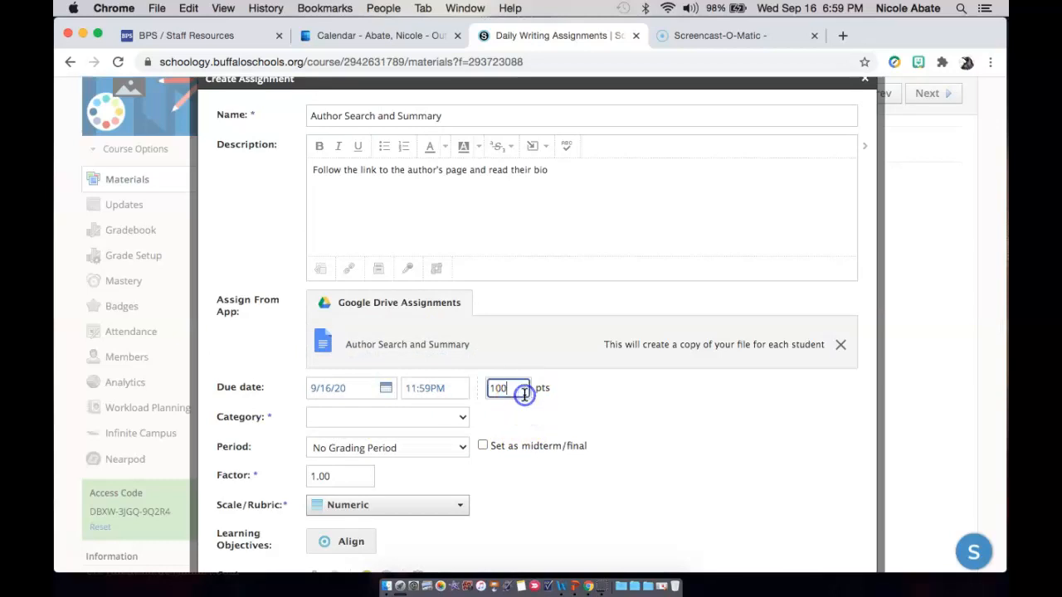
{"action": "type", "text": "10"}
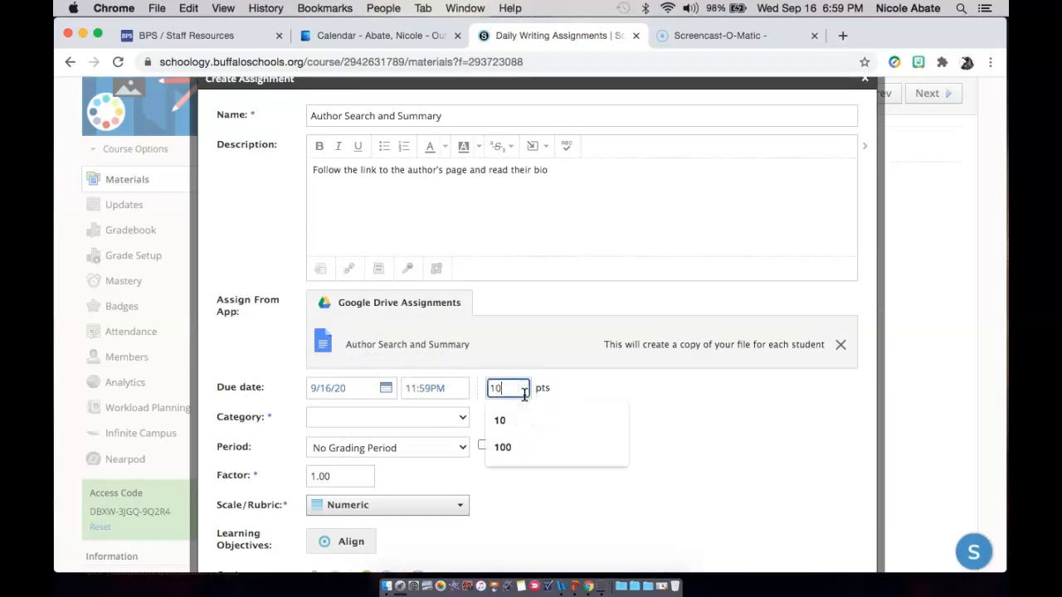
Create a new grading category named Writing for the assignment.
{"action": "left_click", "coordinate": [461, 418]}
{"action": "left_click", "coordinate": [638, 439]}
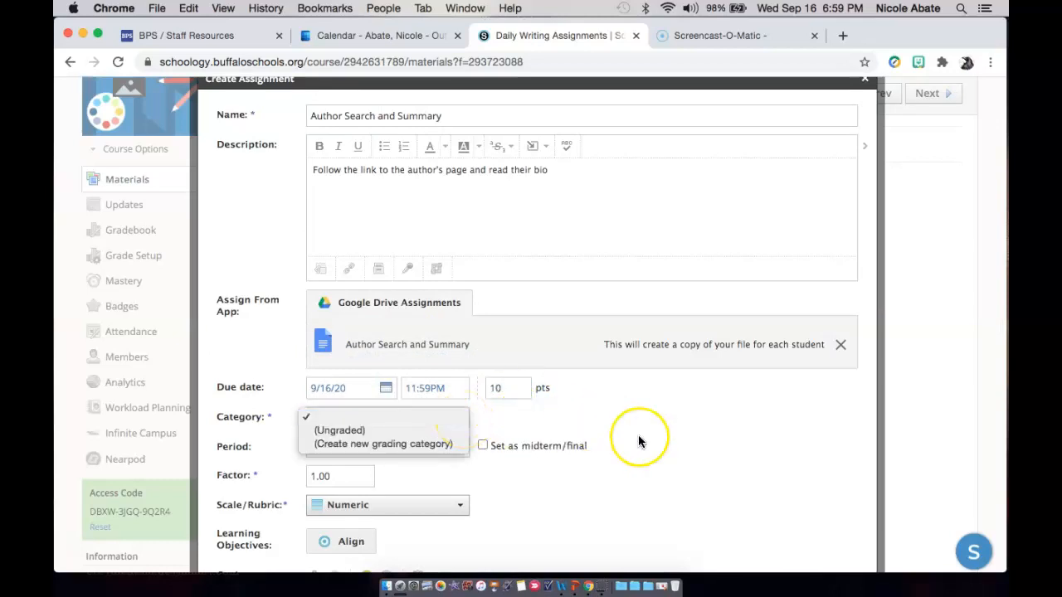
{"action": "left_click", "coordinate": [415, 443]}
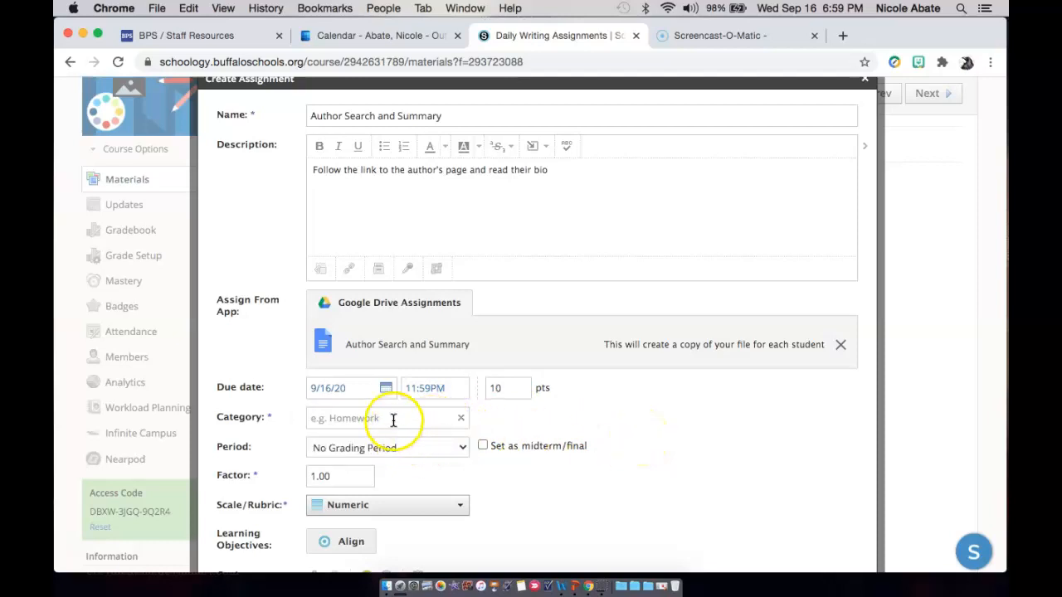
{"action": "left_click", "coordinate": [394, 419]}
{"action": "type", "text": "W"}
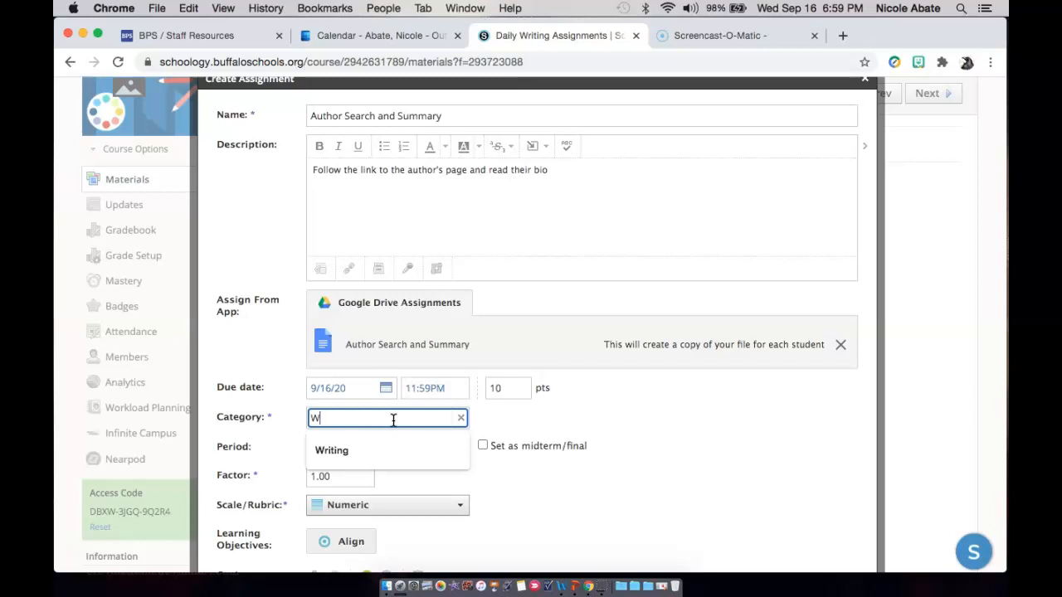
{"action": "type", "text": "riting"}
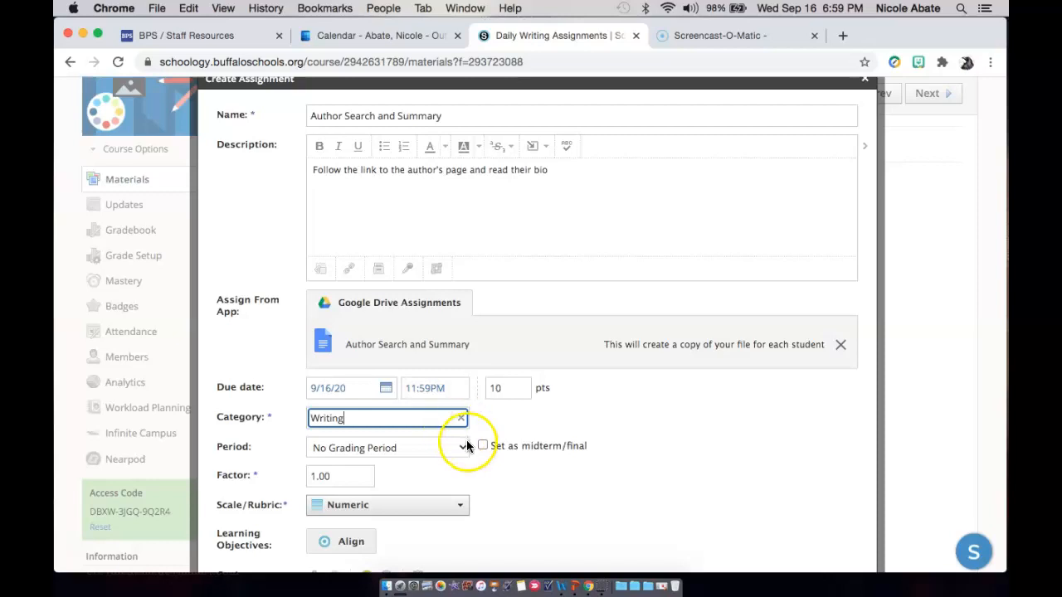
{"action": "scroll", "coordinate": [531, 484], "scroll_direction": "down", "scroll_amount": 1}
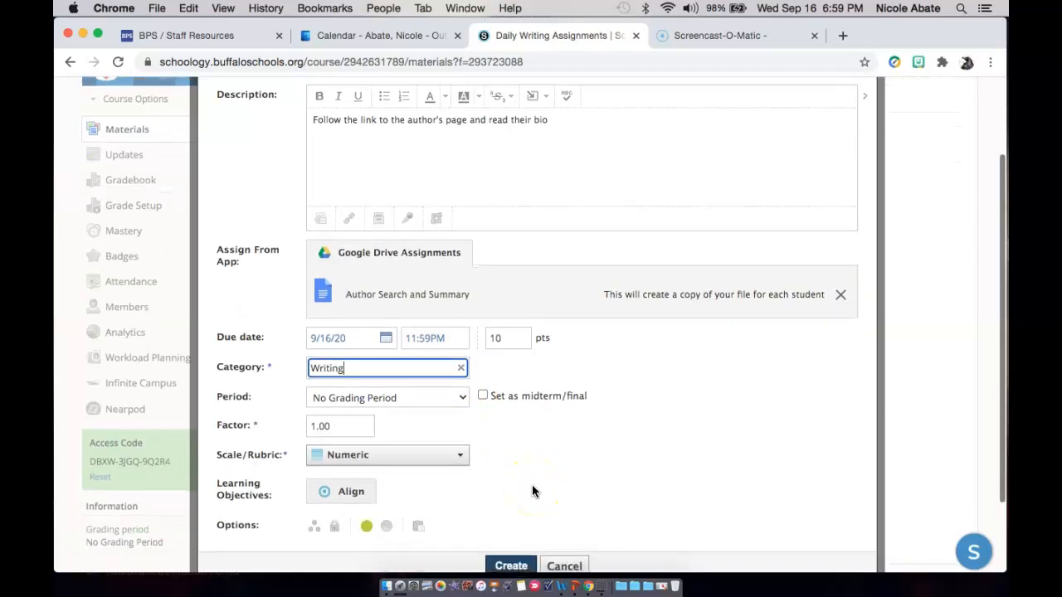
Toggle the assignment's published status off and back on, and try to create the assignment.
{"action": "left_click", "coordinate": [450, 465]}
{"action": "left_click", "coordinate": [481, 460]}
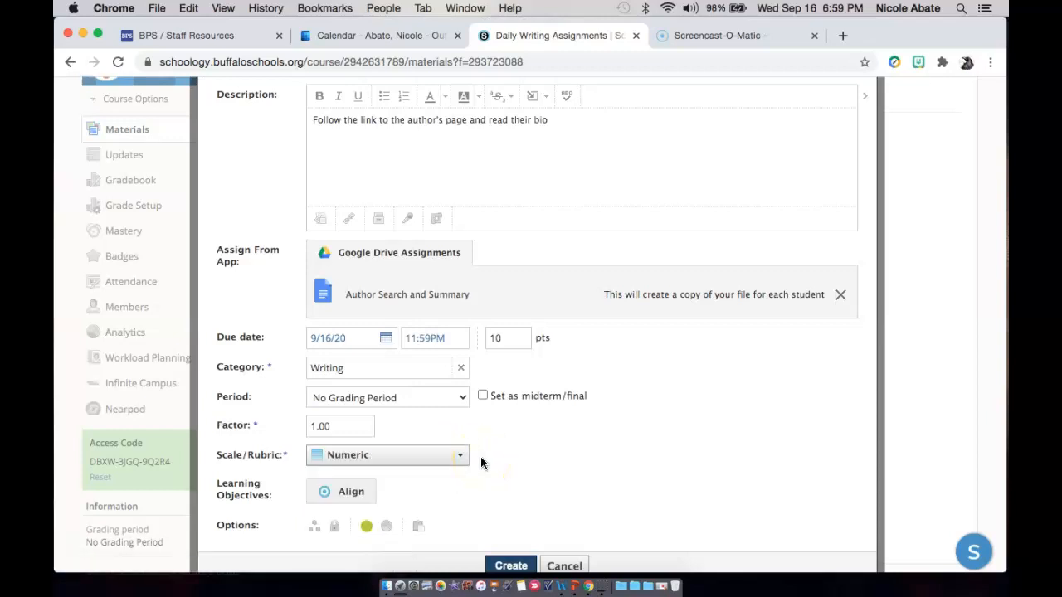
{"action": "scroll", "coordinate": [509, 460], "scroll_direction": "down", "scroll_amount": 1}
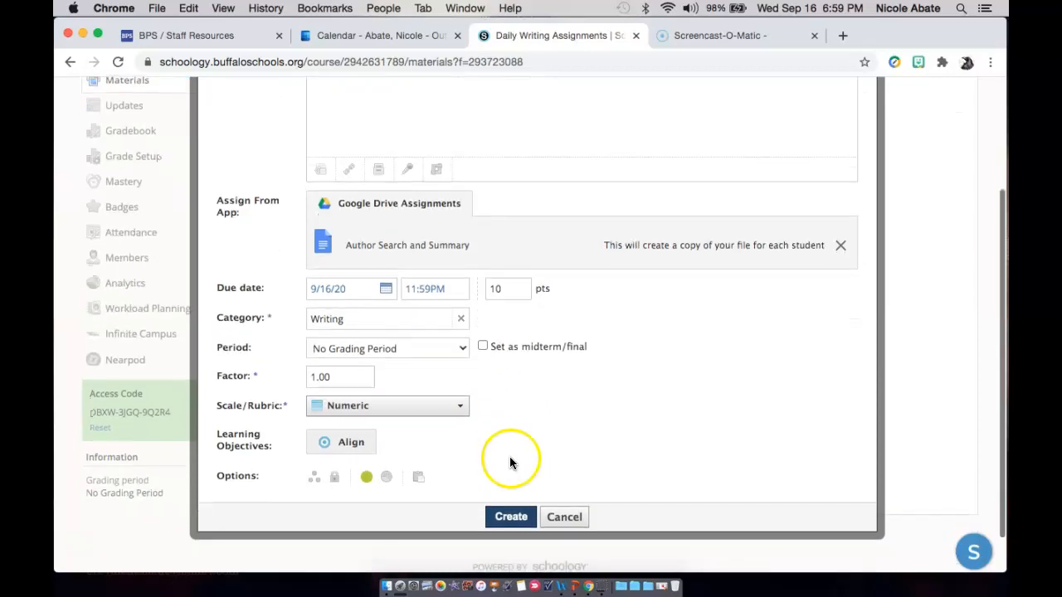
{"action": "left_click", "coordinate": [366, 478]}
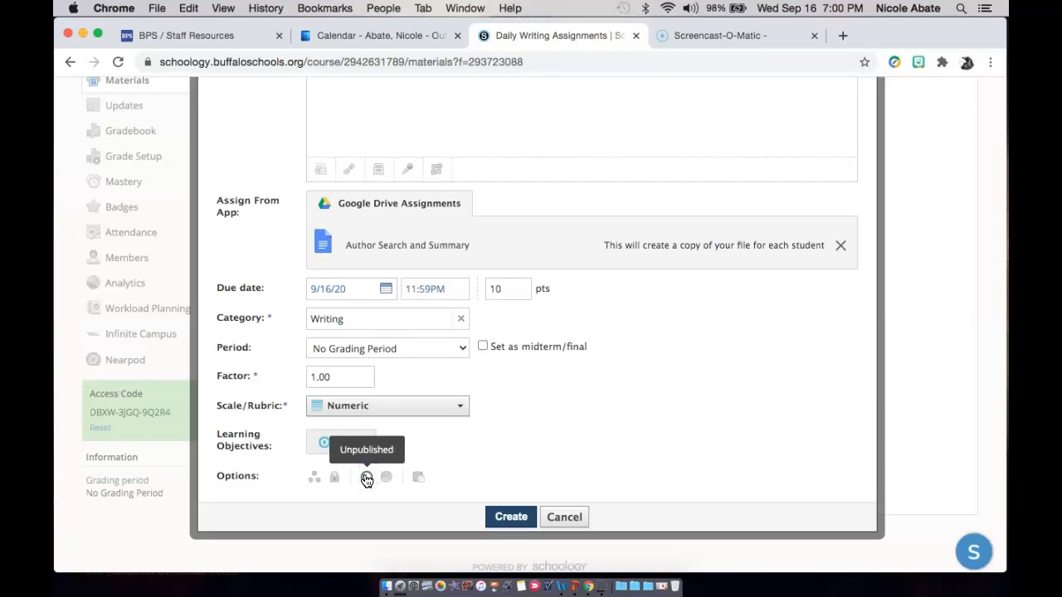
{"action": "left_click", "coordinate": [365, 478]}
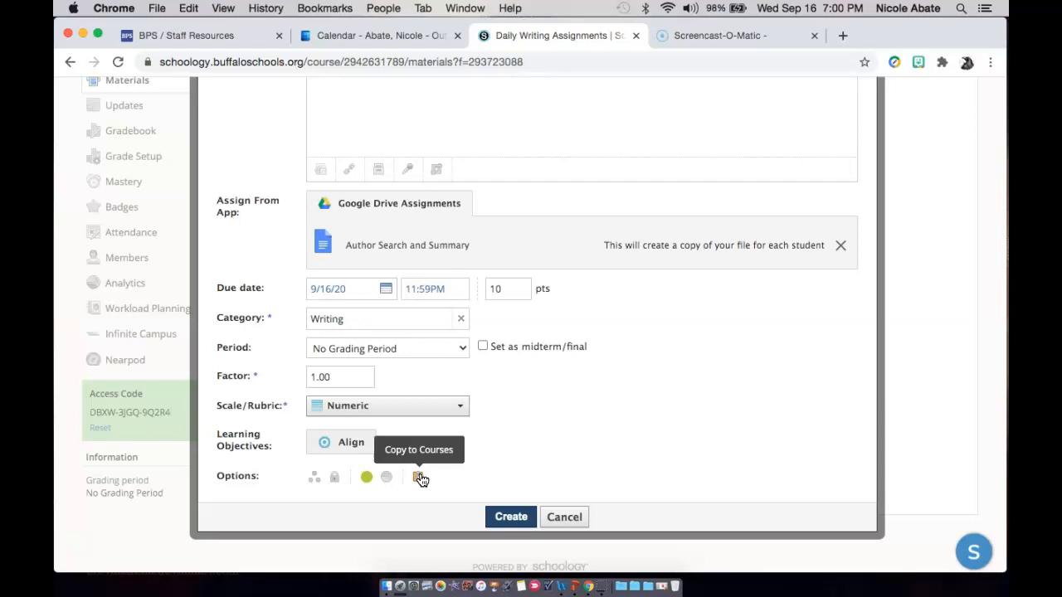
{"action": "left_click", "coordinate": [498, 517]}
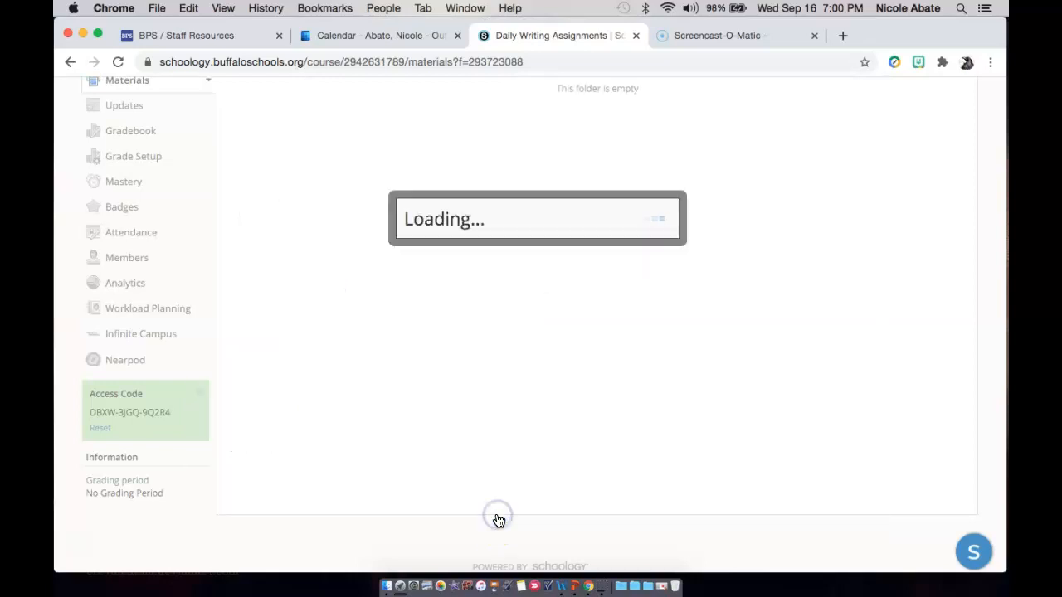
Reload the course materials page and reopen the Daily Writing Assignments folder.
{"action": "left_click", "coordinate": [538, 302]}
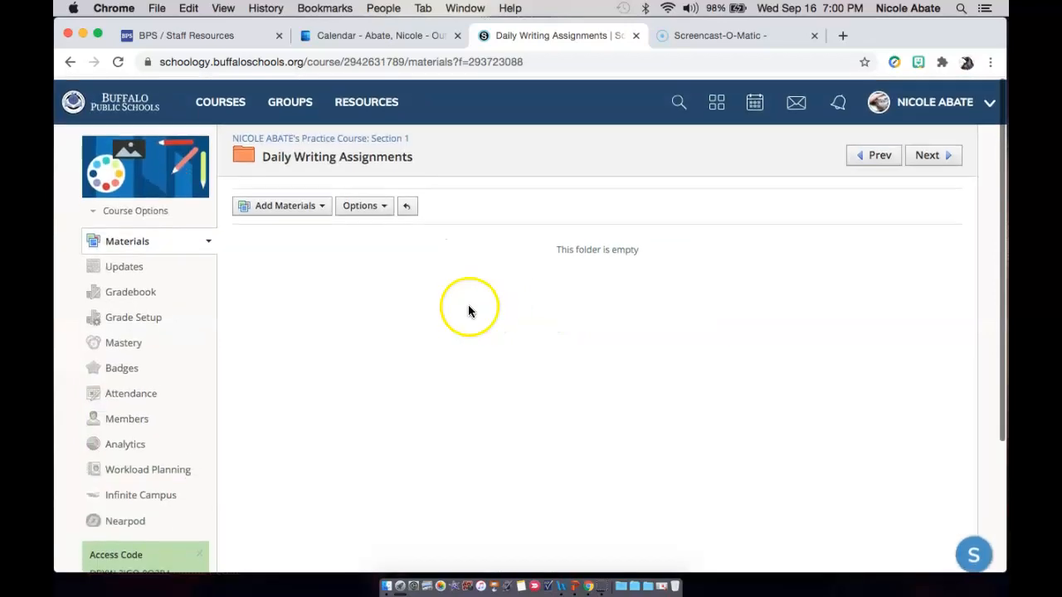
{"action": "left_click", "coordinate": [120, 64]}
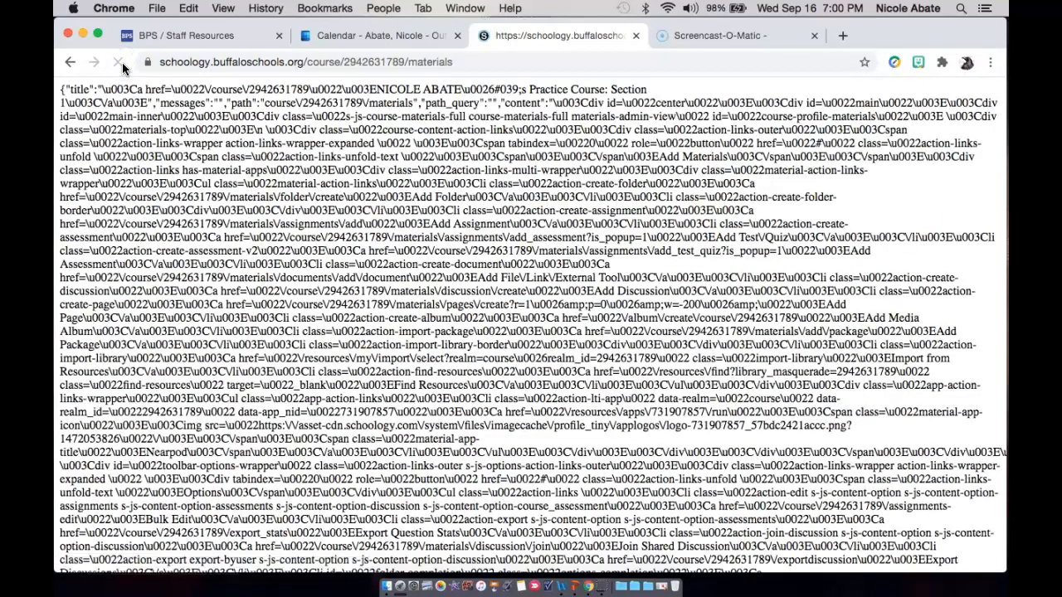
{"action": "left_click", "coordinate": [122, 62]}
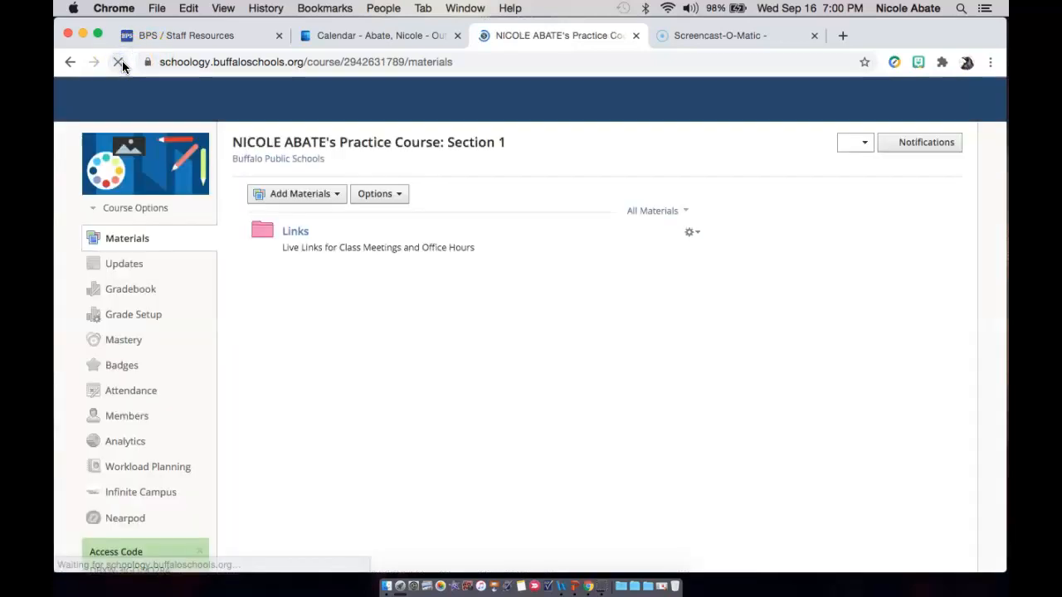
{"action": "left_click", "coordinate": [379, 286]}
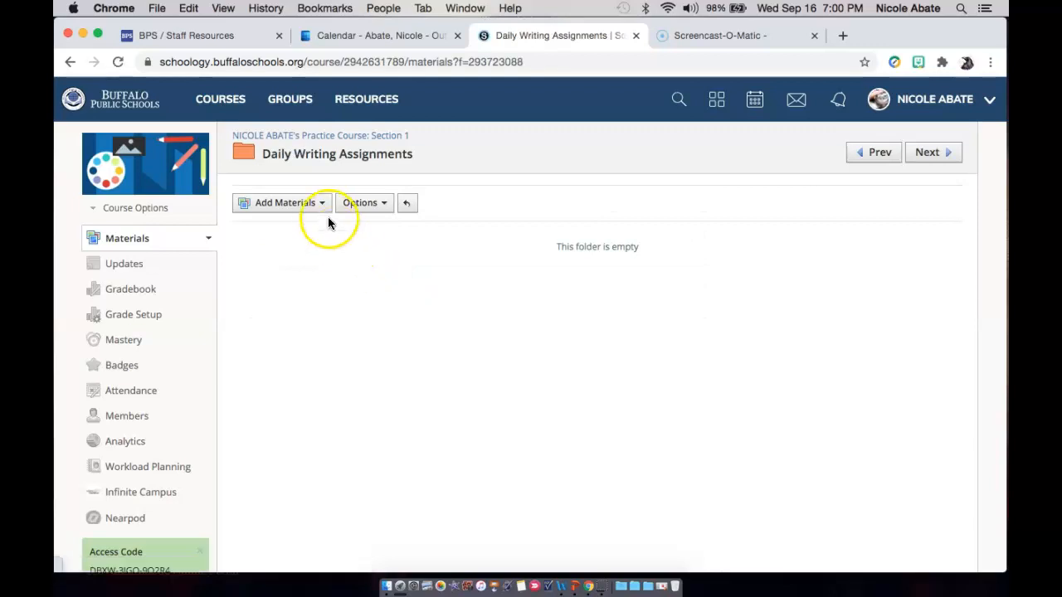
Start a new assignment named Author Search and Summary with the description "Follow the link to the bio".
{"action": "left_click", "coordinate": [320, 205]}
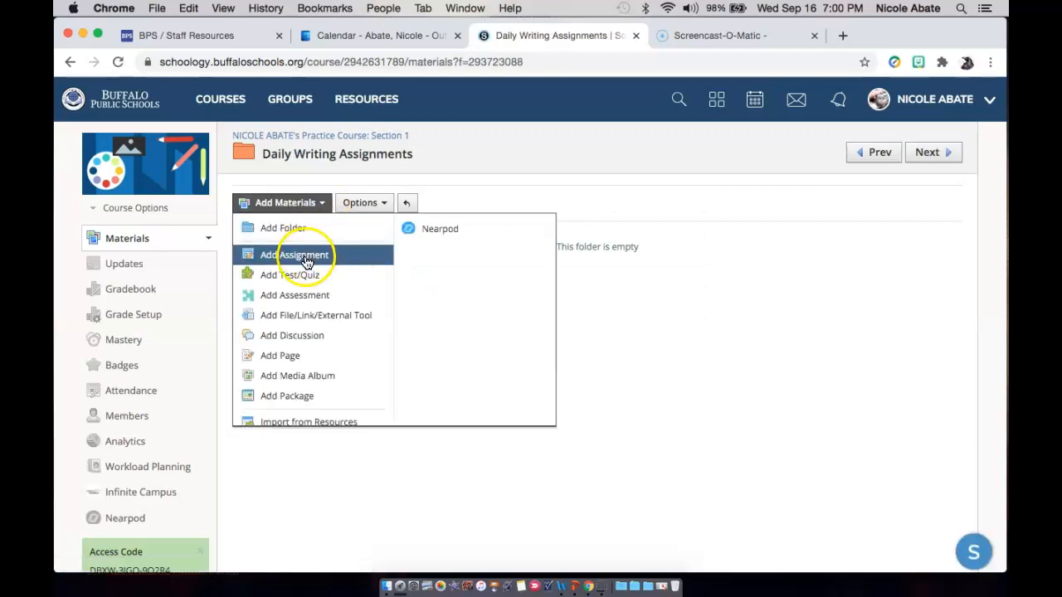
{"action": "left_click", "coordinate": [286, 255]}
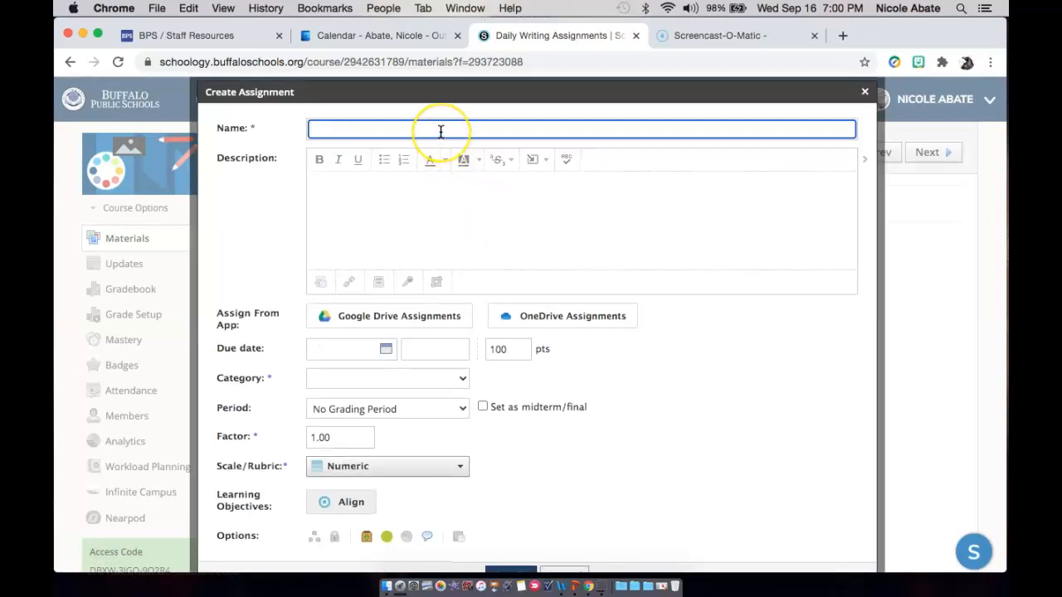
{"action": "type", "text": "Author Search and Summary"}
{"action": "left_click", "coordinate": [456, 156]}
{"action": "left_click", "coordinate": [431, 194]}
{"action": "type", "text": "F"}
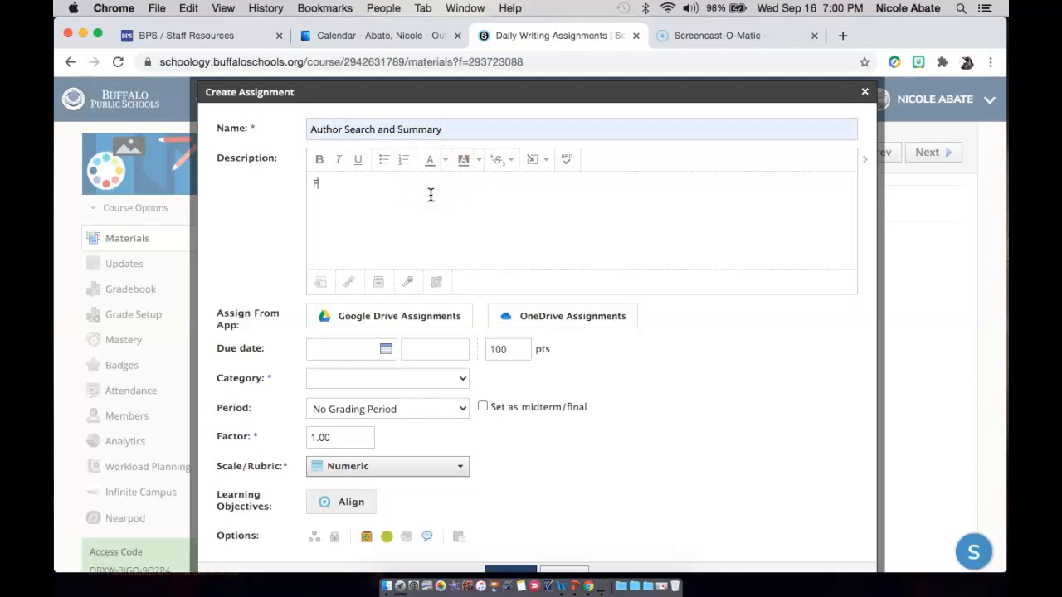
{"action": "type", "text": "ollow the link to the bio"}
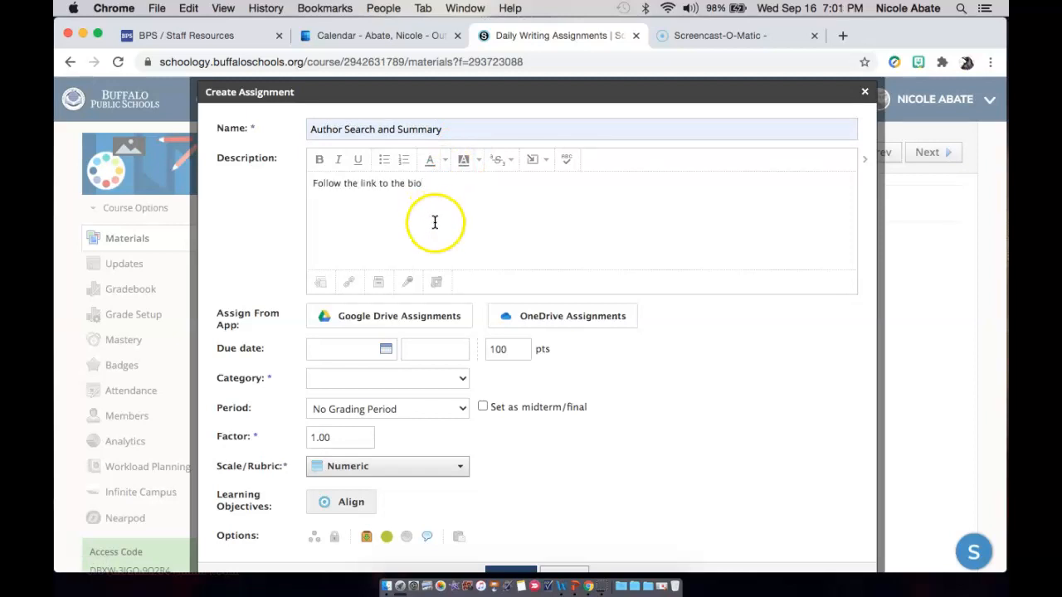
Attach the Author Search and Summary document from Google Drive Assignments to the new assignment.
{"action": "left_click", "coordinate": [380, 327]}
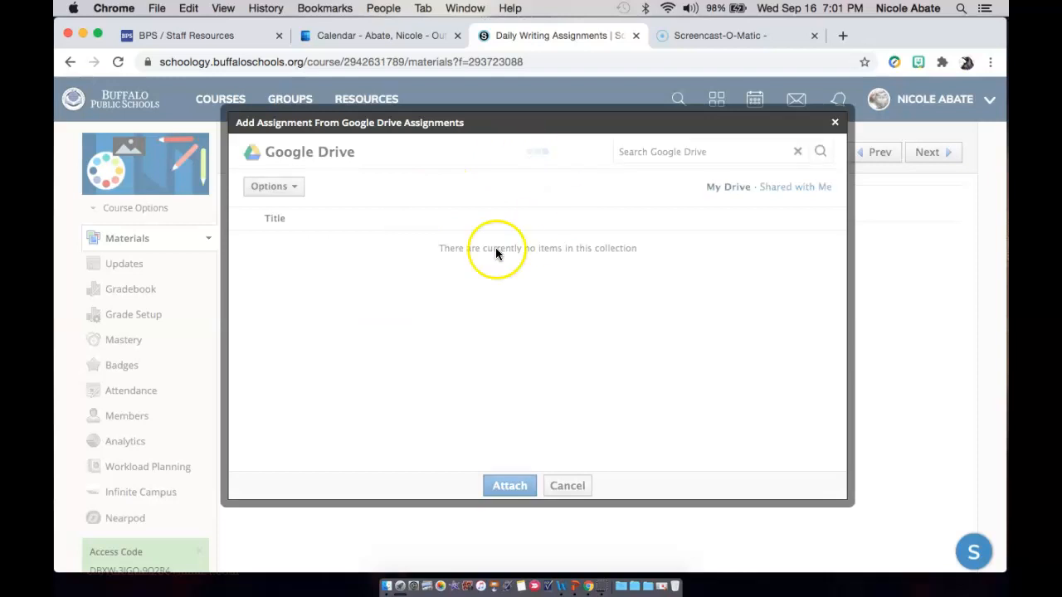
{"action": "left_click", "coordinate": [270, 276]}
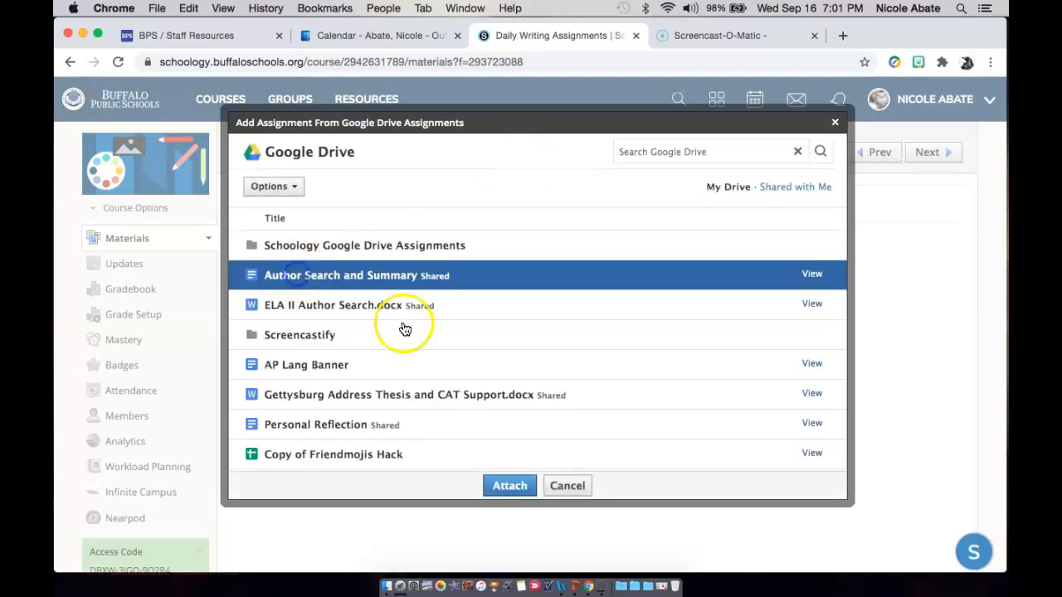
{"action": "left_click", "coordinate": [494, 486]}
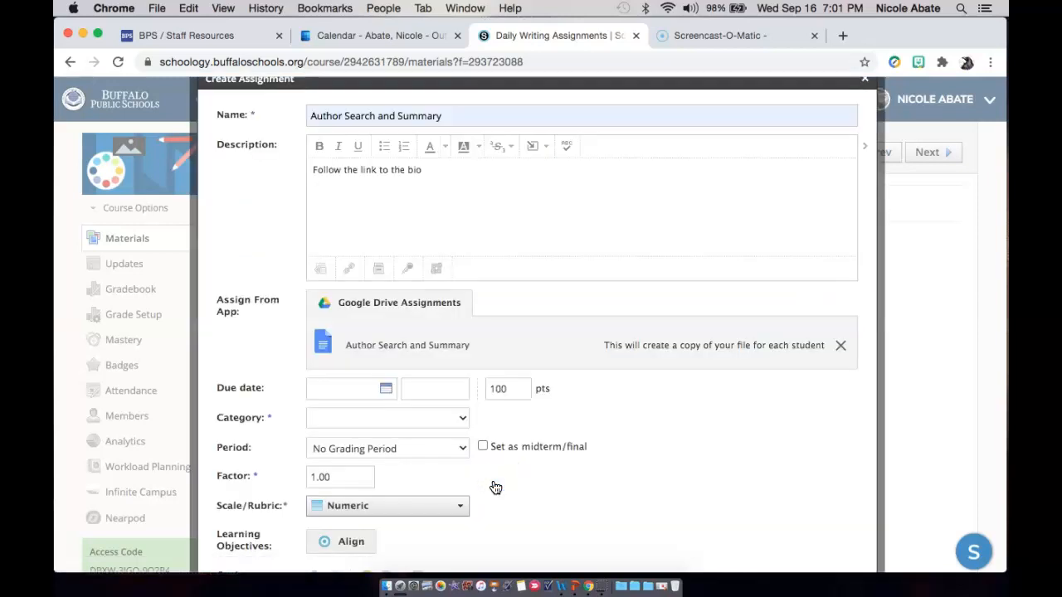
Set the new assignment's due date to 9/16/20 and its value to 10 points.
{"action": "left_click", "coordinate": [396, 394]}
{"action": "left_click", "coordinate": [417, 495]}
{"action": "left_click", "coordinate": [496, 394]}
{"action": "type", "text": "10"}
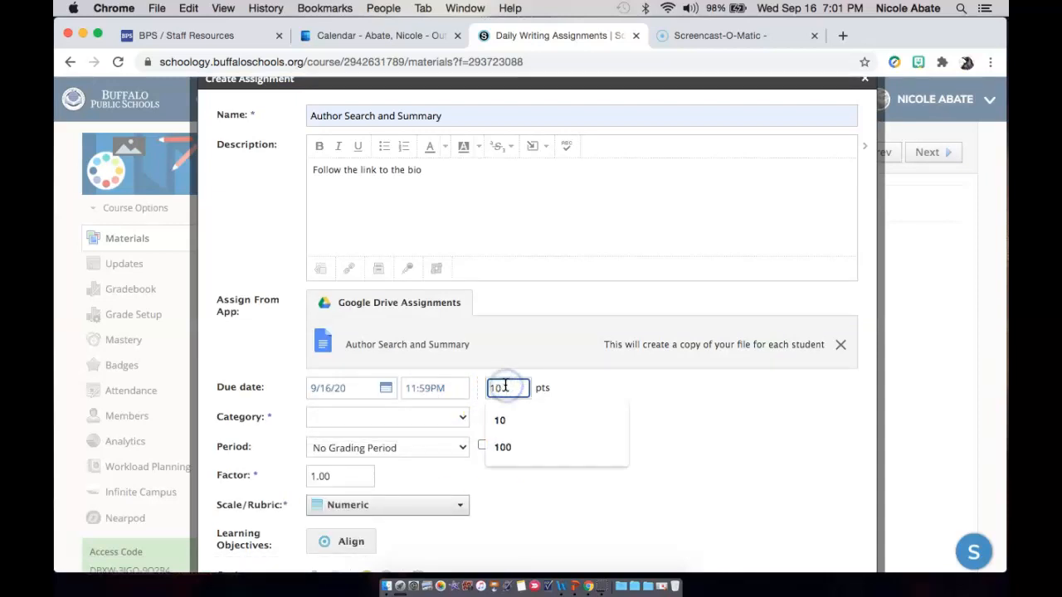
Add a new grading category named Writing and create the Author Search and Summary assignment.
{"action": "left_click", "coordinate": [457, 422]}
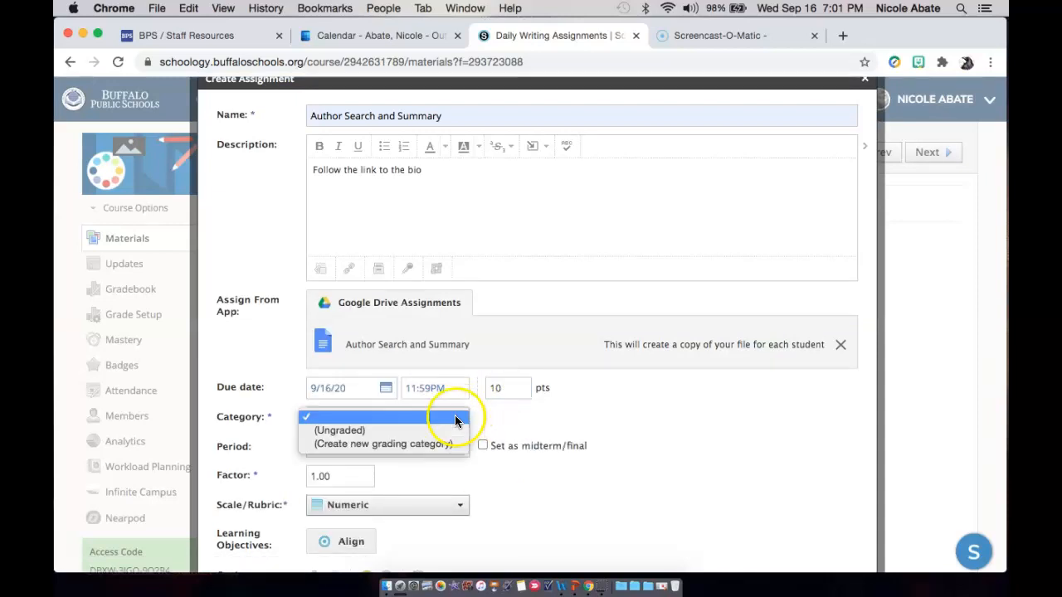
{"action": "left_click", "coordinate": [403, 443]}
{"action": "left_click", "coordinate": [393, 424]}
{"action": "type", "text": "Writing"}
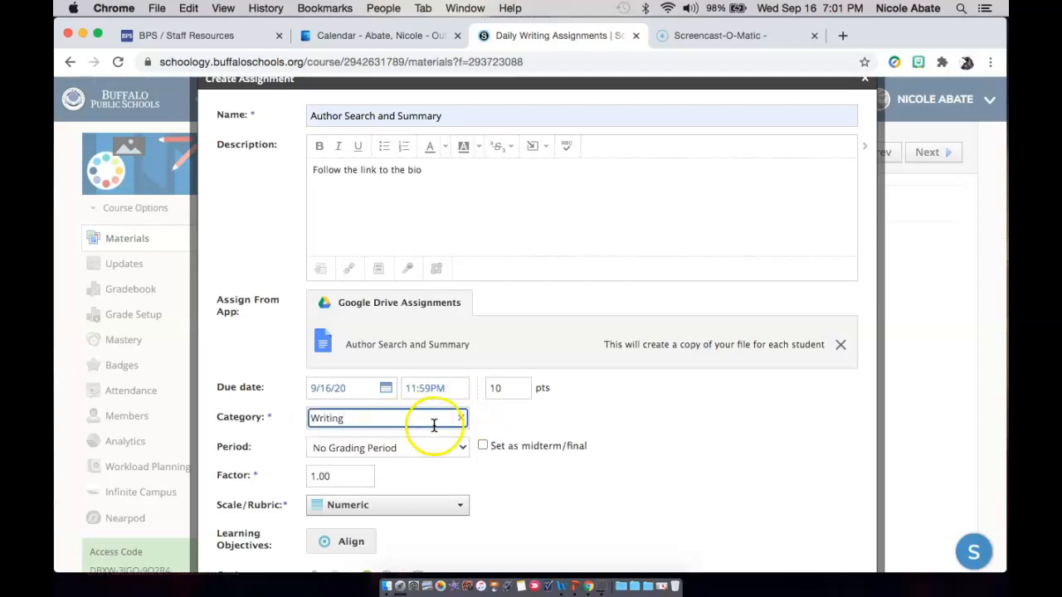
{"action": "scroll", "coordinate": [444, 521], "scroll_direction": "down", "scroll_amount": 3}
{"action": "left_click", "coordinate": [508, 473]}
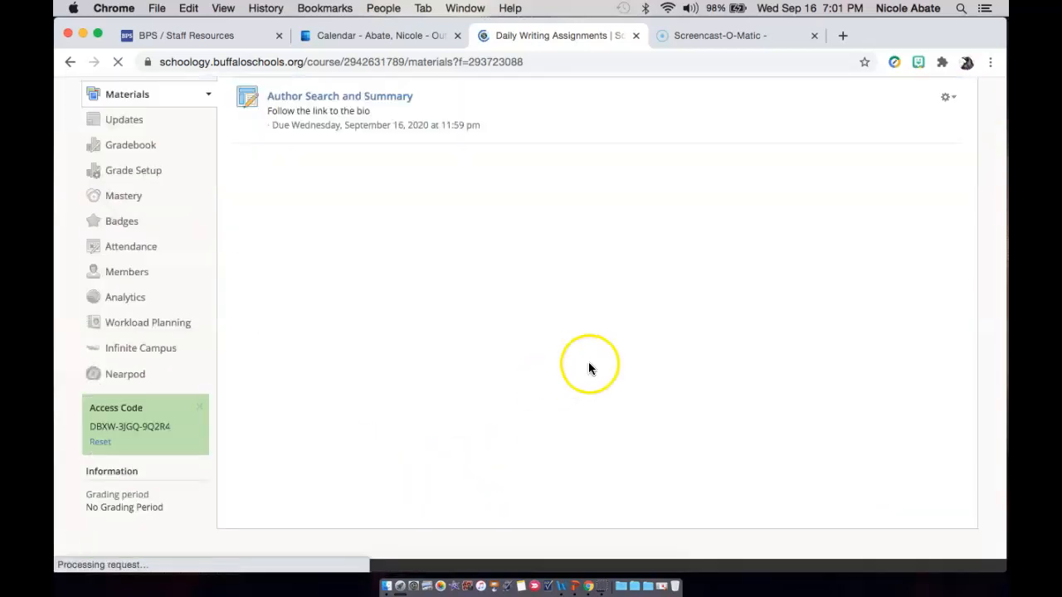
{"action": "scroll", "coordinate": [622, 270], "scroll_direction": "up", "scroll_amount": 3}
{"action": "scroll", "coordinate": [622, 269], "scroll_direction": "up", "scroll_amount": 1}
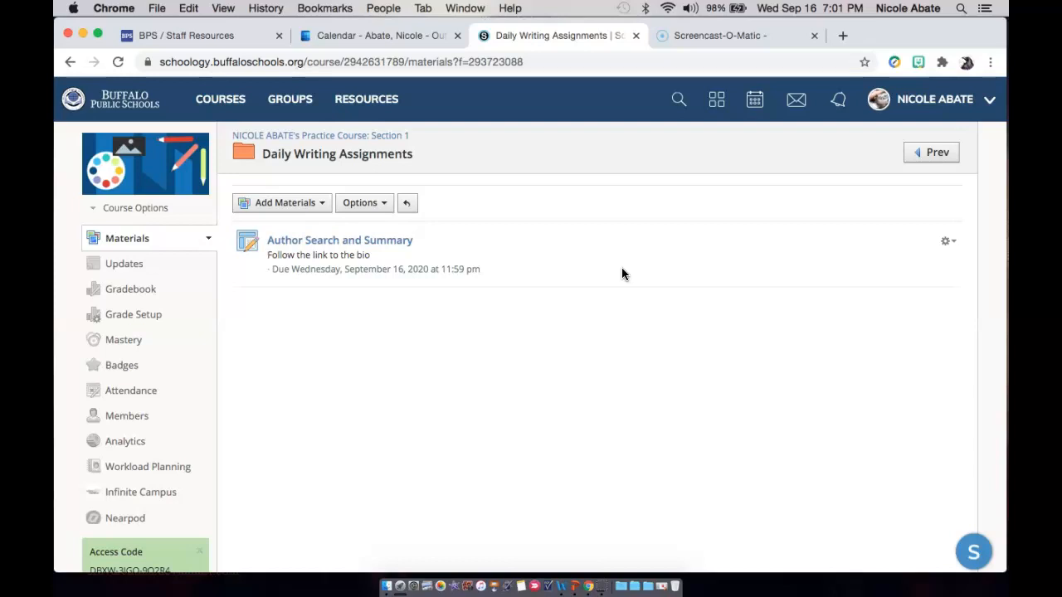
Open the Author Search and Summary assignment, review the students' in-progress work, and return to its folder.
{"action": "left_click", "coordinate": [387, 241]}
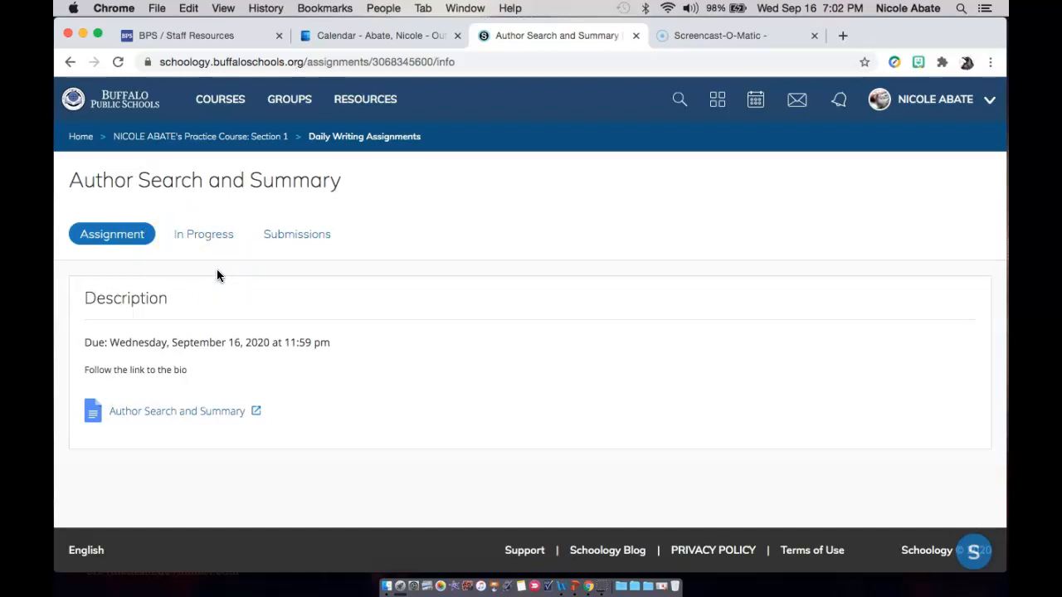
{"action": "left_click", "coordinate": [199, 239]}
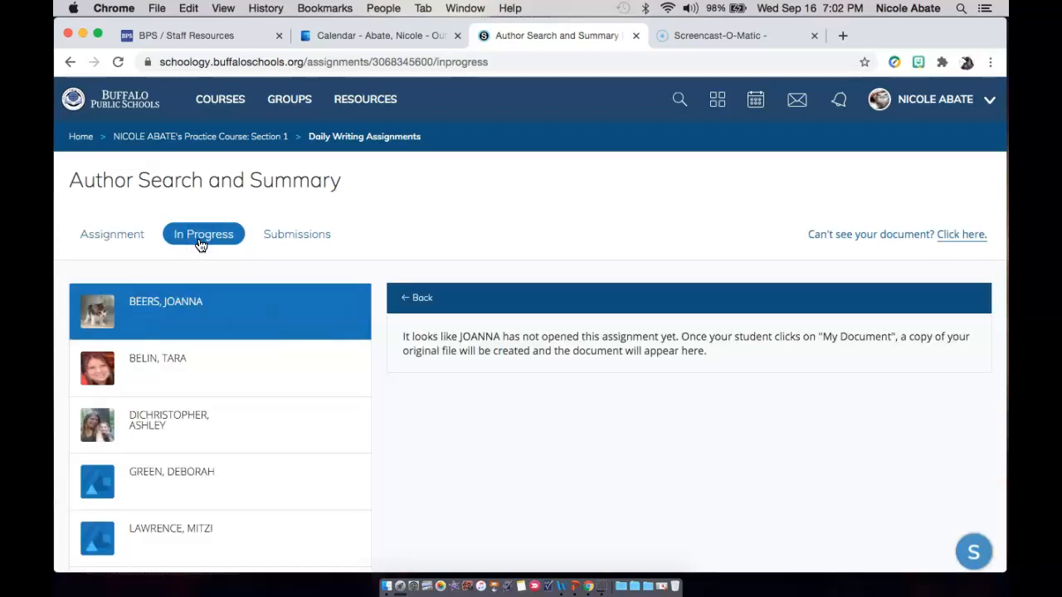
{"action": "scroll", "coordinate": [256, 351], "scroll_direction": "down", "scroll_amount": 2}
{"action": "scroll", "coordinate": [256, 353], "scroll_direction": "up", "scroll_amount": 2}
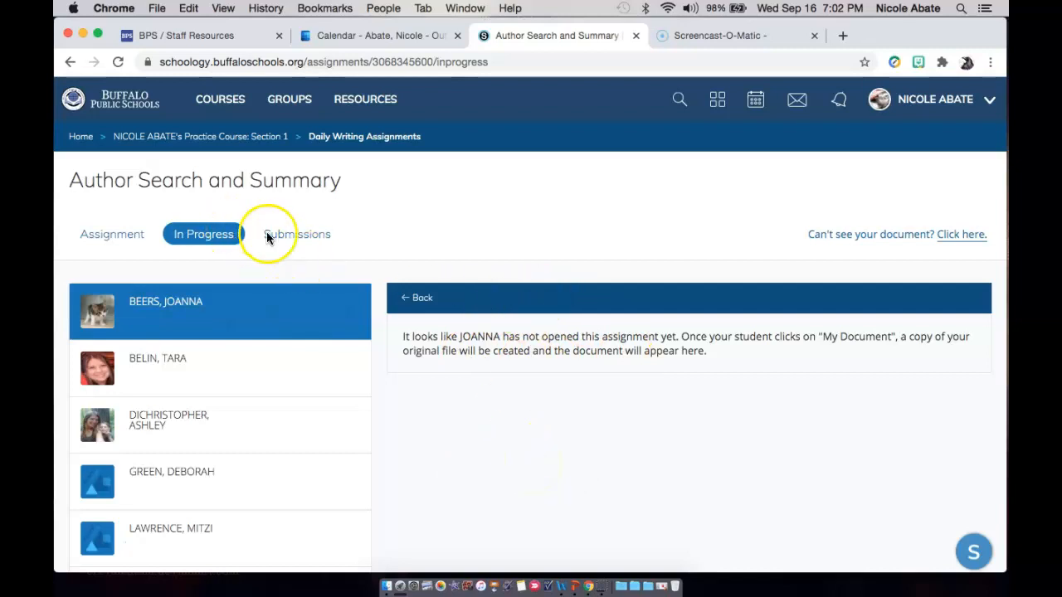
{"action": "scroll", "coordinate": [658, 477], "scroll_direction": "down", "scroll_amount": 3}
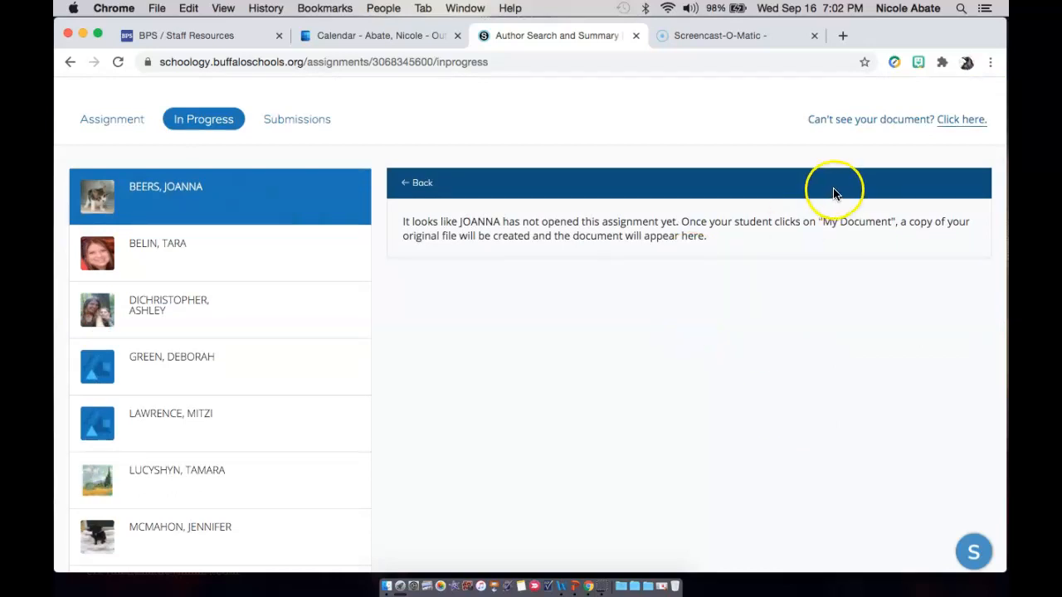
{"action": "scroll", "coordinate": [603, 276], "scroll_direction": "up", "scroll_amount": 3}
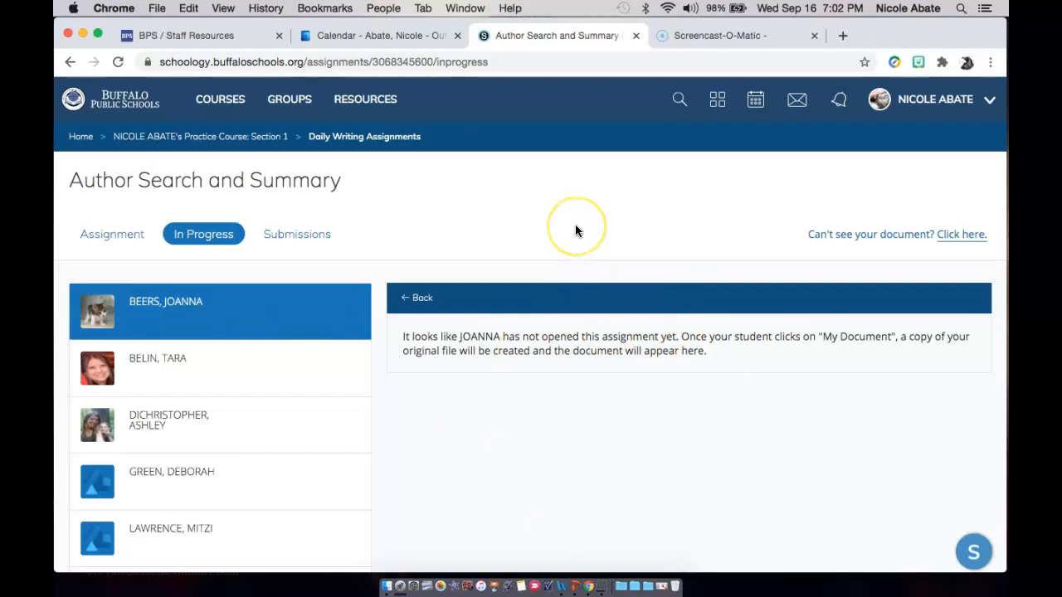
{"action": "left_click", "coordinate": [71, 63]}
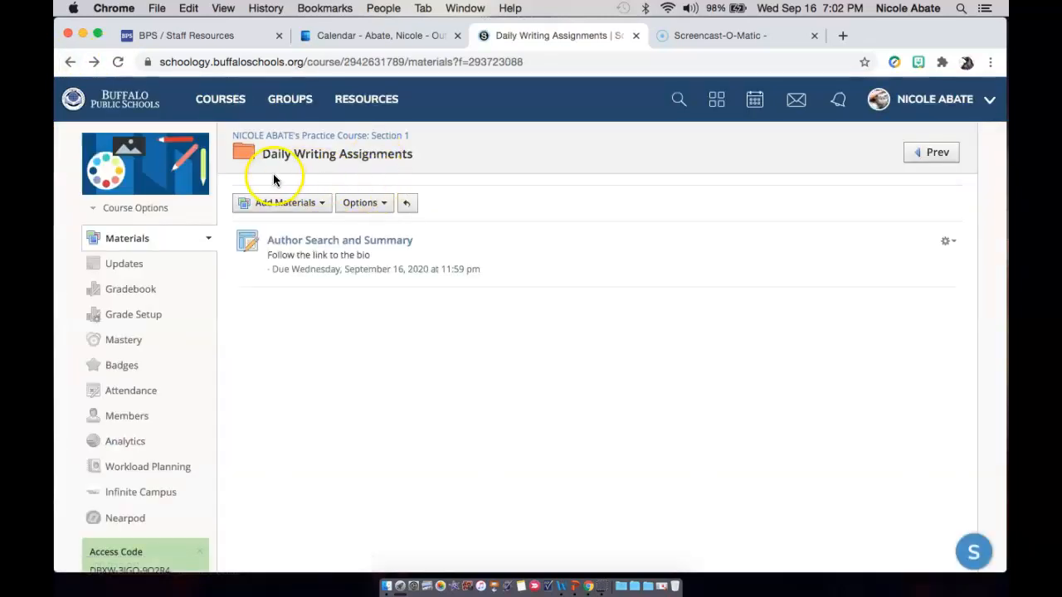
{"action": "left_click", "coordinate": [317, 203]}
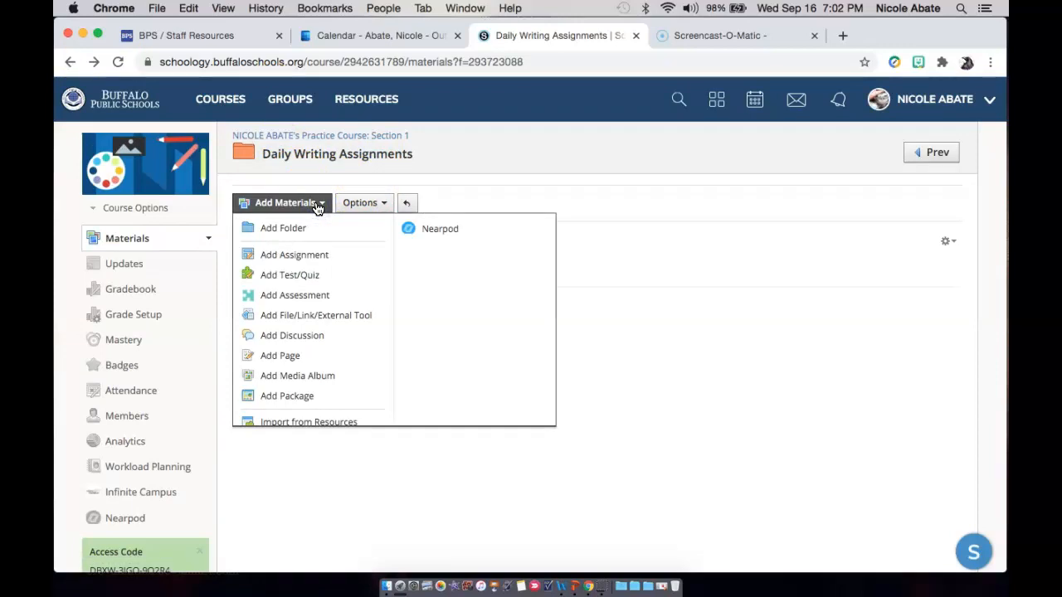
{"action": "left_click", "coordinate": [747, 393]}
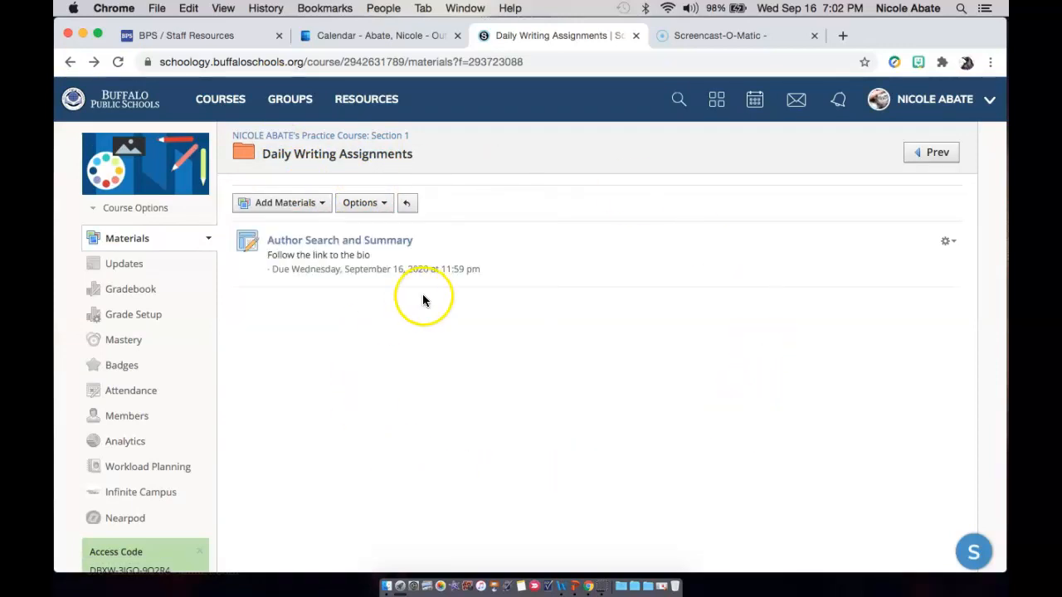
Go to the personal resources and start adding the Pre-Tests folder to a course.
{"action": "left_click", "coordinate": [357, 101]}
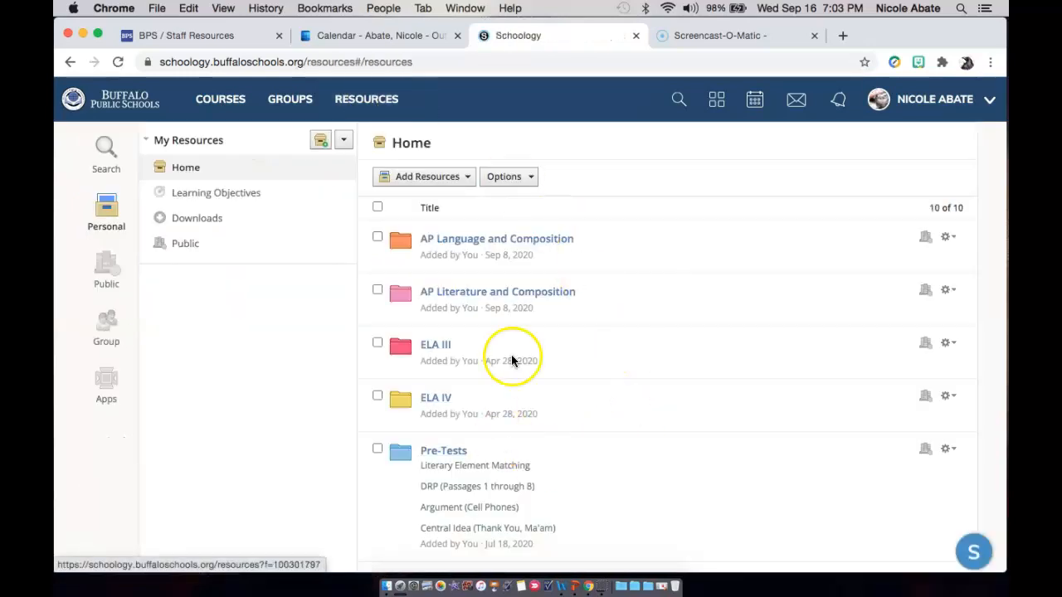
{"action": "scroll", "coordinate": [550, 396], "scroll_direction": "down", "scroll_amount": 3}
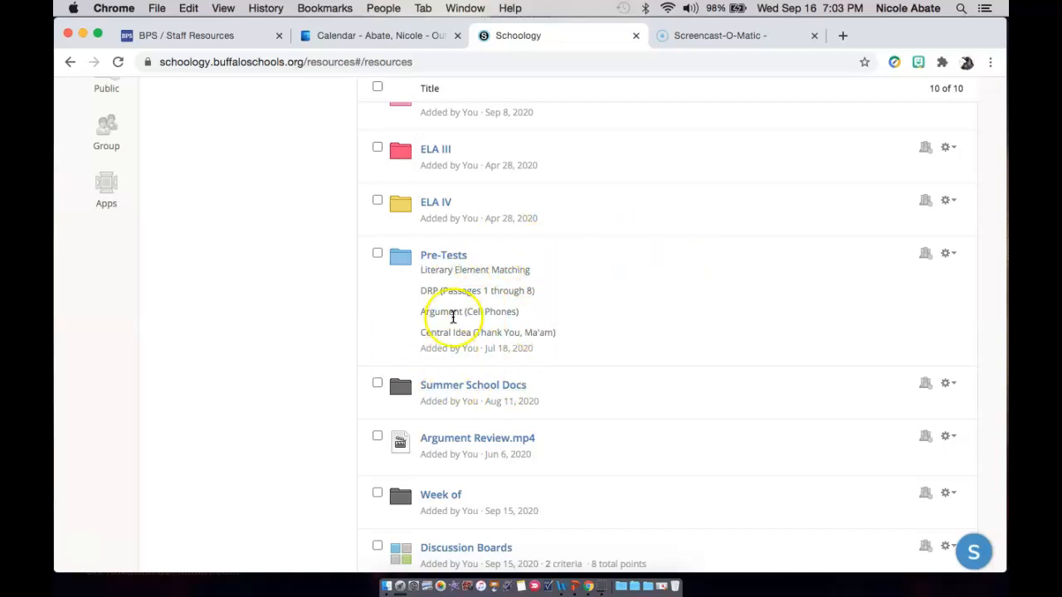
{"action": "left_click", "coordinate": [955, 255]}
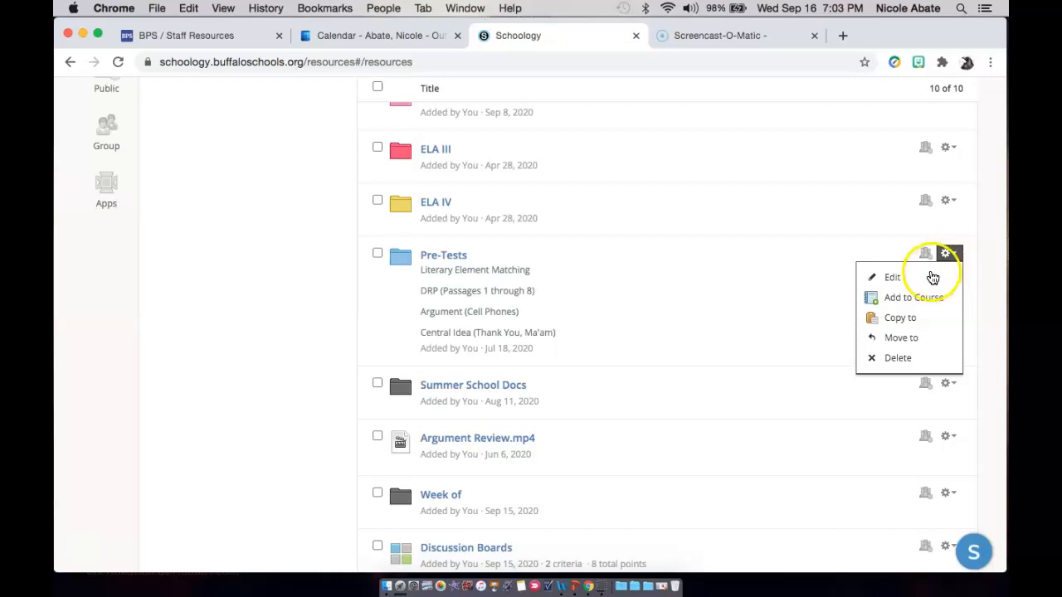
{"action": "left_click", "coordinate": [912, 298]}
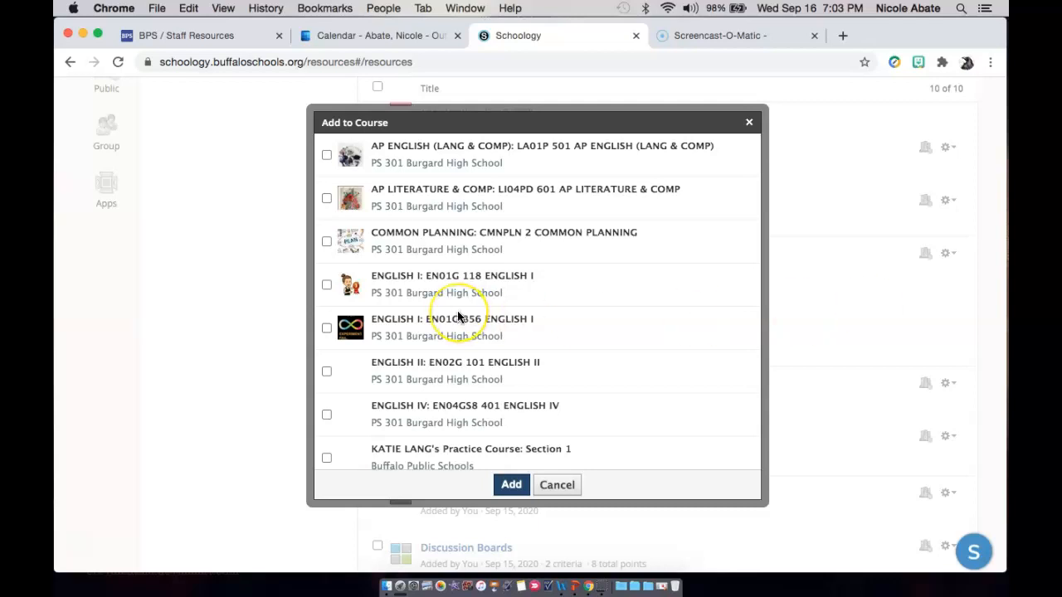
Choose the teacher's own Practice Course: Section 1 with folder (None) as the destination and add the Pre-Tests folder to it.
{"action": "scroll", "coordinate": [458, 317], "scroll_direction": "down", "scroll_amount": 3}
{"action": "scroll", "coordinate": [458, 316], "scroll_direction": "down", "scroll_amount": 2}
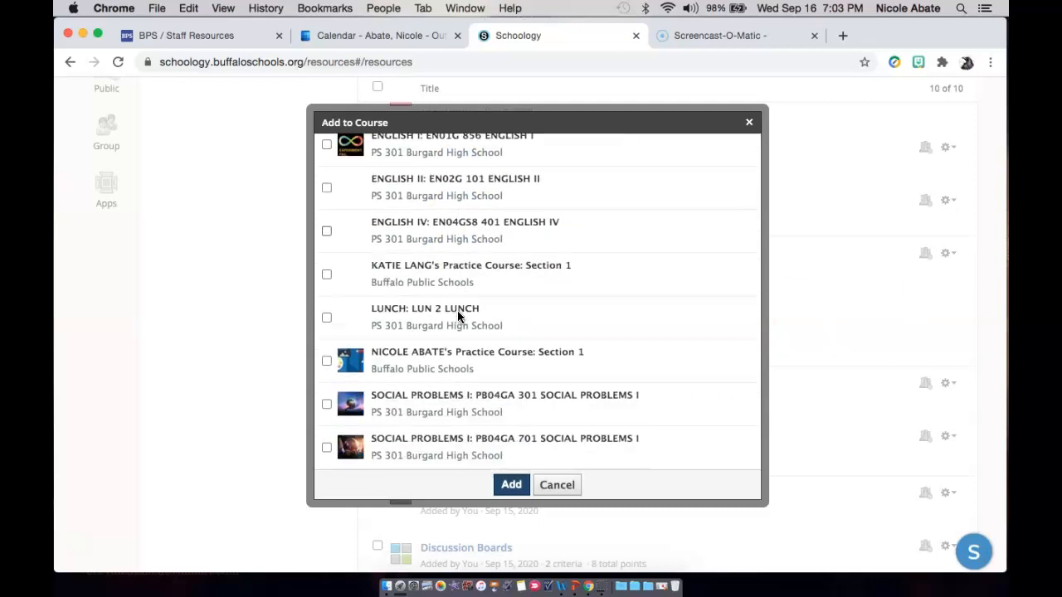
{"action": "left_click", "coordinate": [327, 360]}
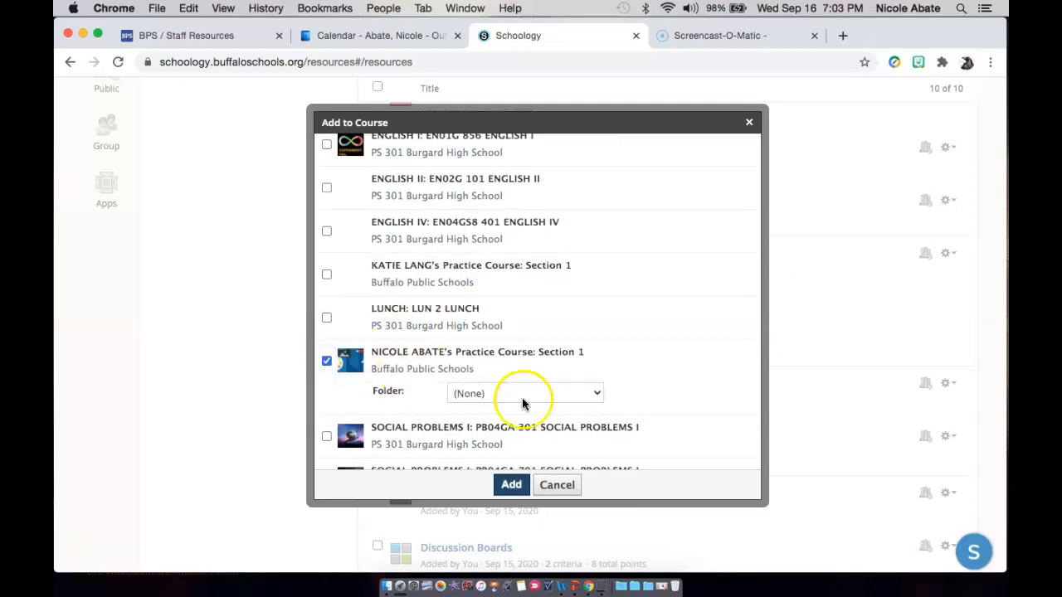
{"action": "left_click", "coordinate": [598, 392]}
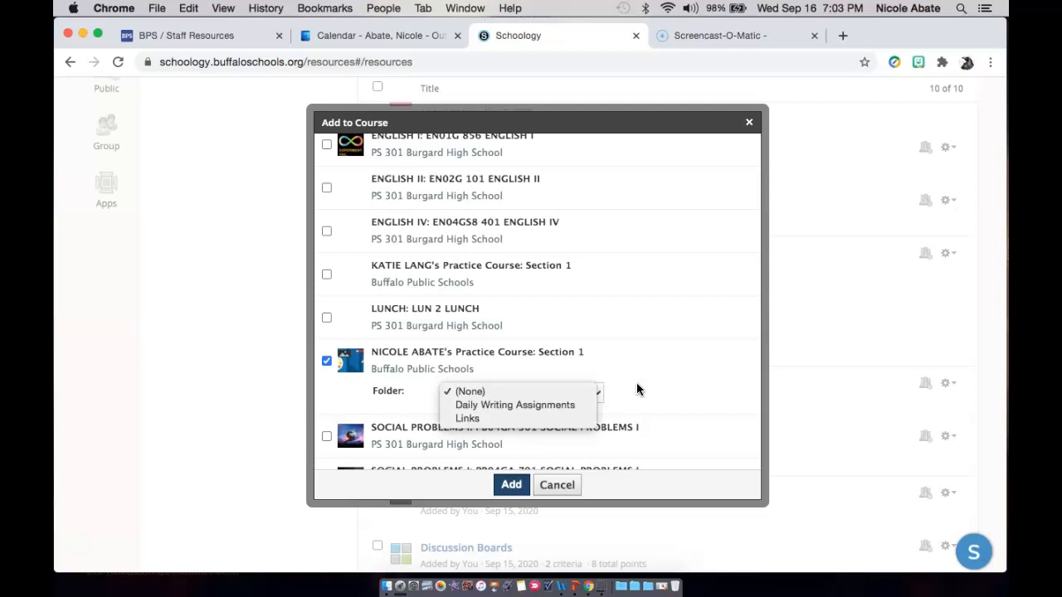
{"action": "left_click", "coordinate": [569, 391]}
{"action": "left_click", "coordinate": [630, 372]}
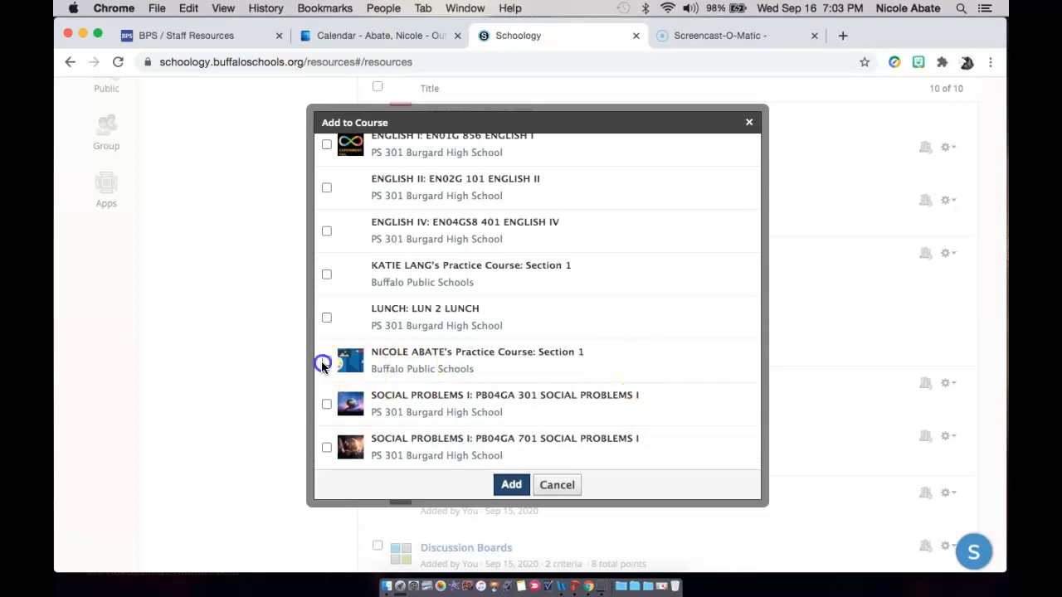
{"action": "left_click", "coordinate": [326, 362]}
{"action": "left_click", "coordinate": [510, 488]}
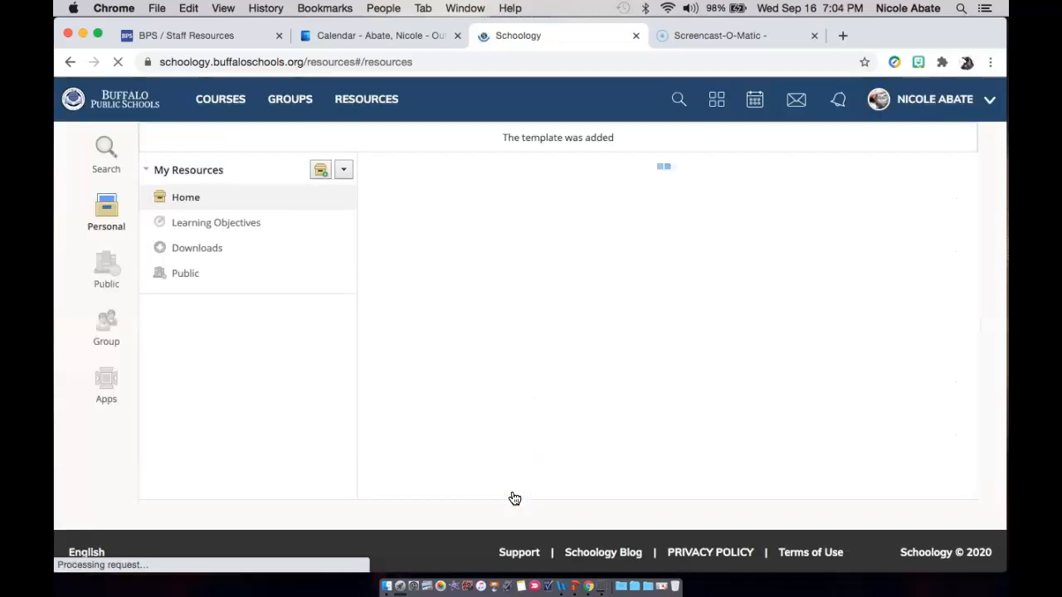
Return to the course list and open the teacher's own Practice Course: Section 1 materials.
{"action": "scroll", "coordinate": [541, 348], "scroll_direction": "down", "scroll_amount": 2}
{"action": "scroll", "coordinate": [567, 289], "scroll_direction": "up", "scroll_amount": 3}
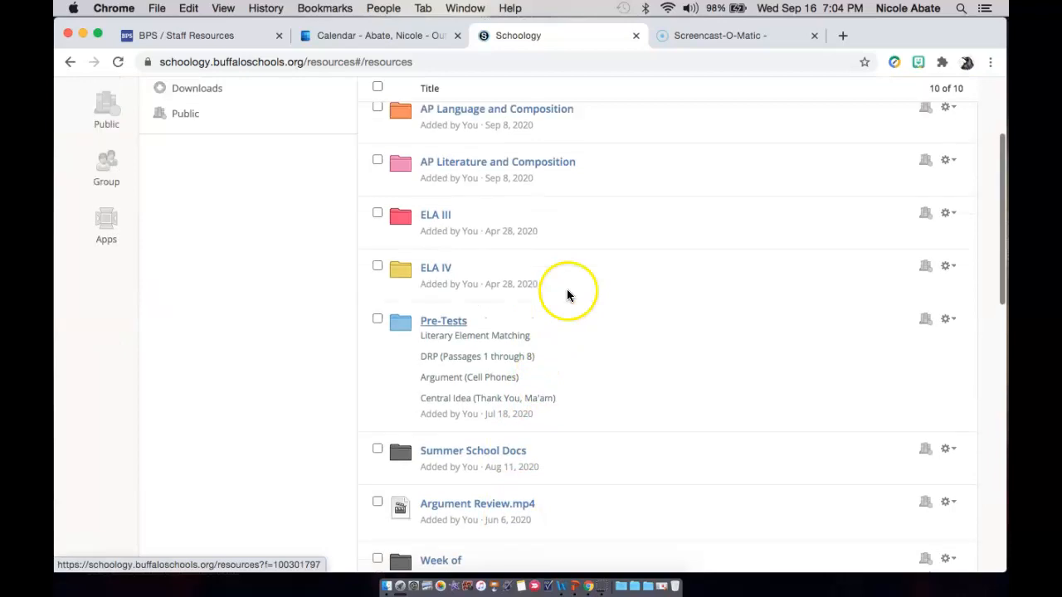
{"action": "left_click", "coordinate": [205, 99]}
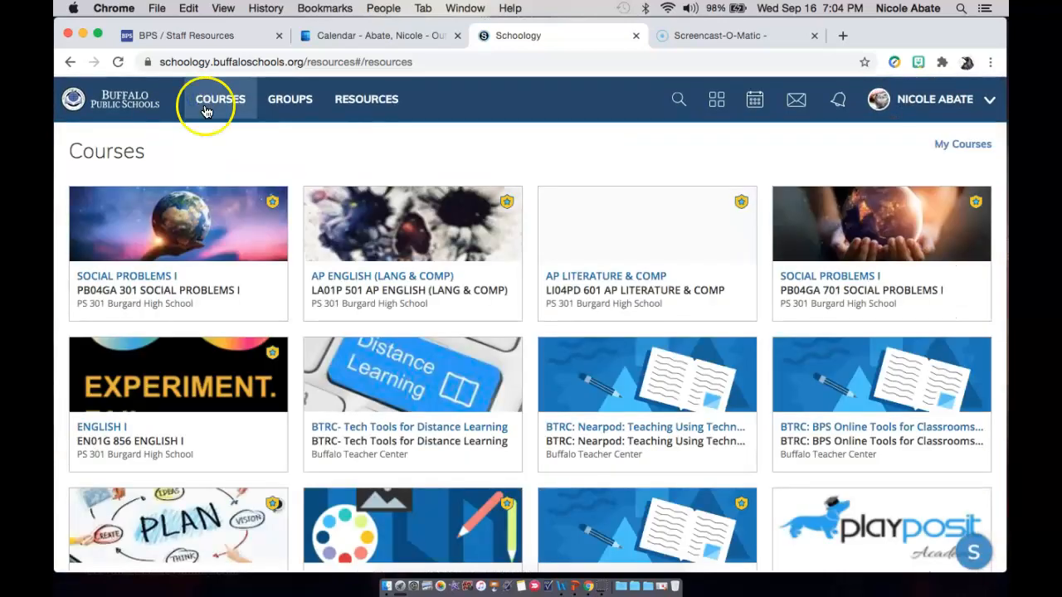
{"action": "scroll", "coordinate": [368, 391], "scroll_direction": "down", "scroll_amount": 2}
{"action": "left_click", "coordinate": [371, 466]}
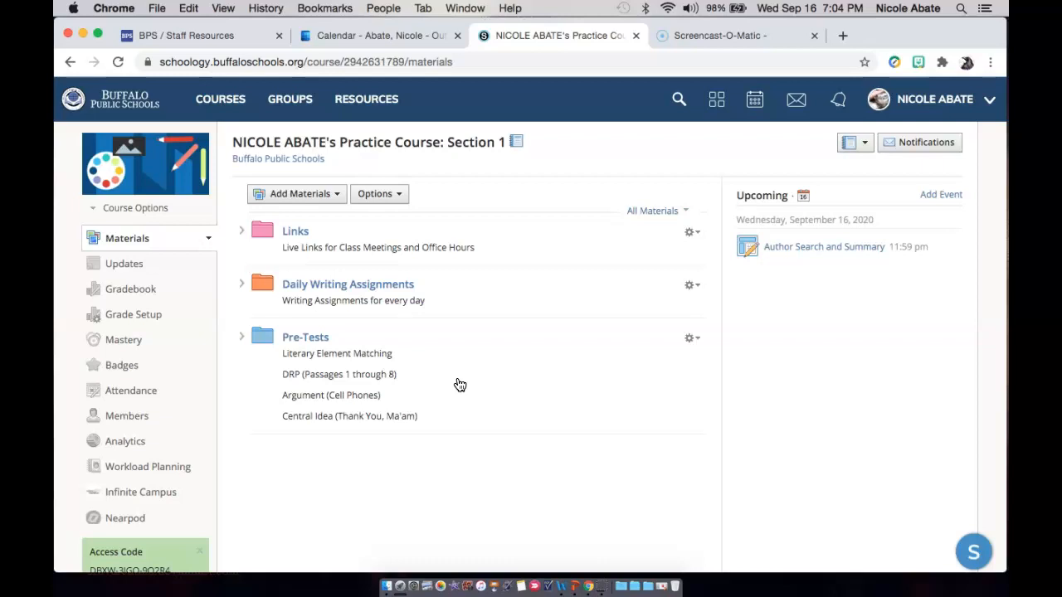
{"action": "left_click", "coordinate": [275, 455]}
{"action": "left_click", "coordinate": [85, 545]}
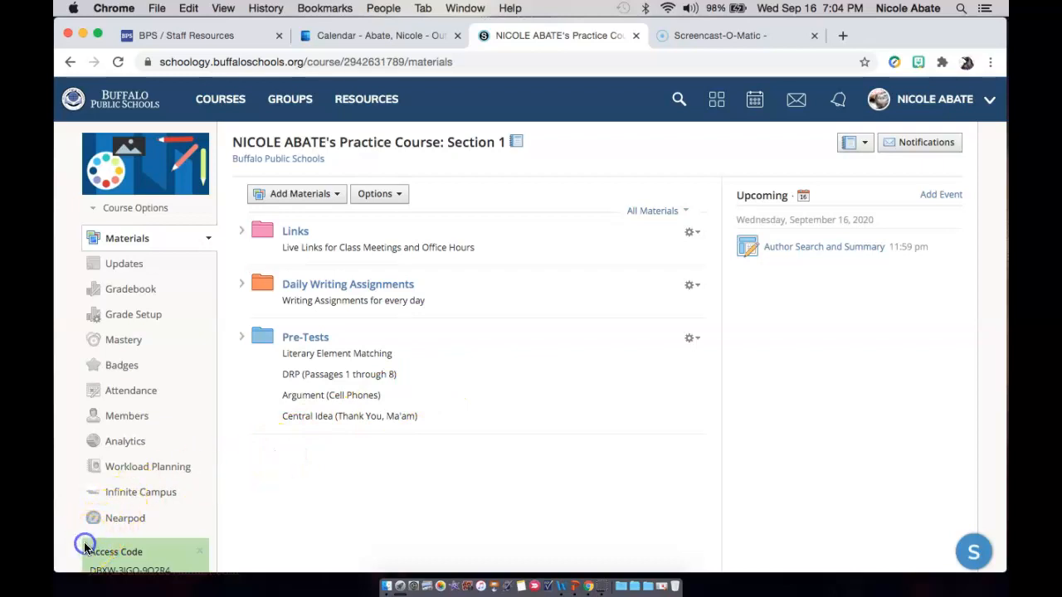